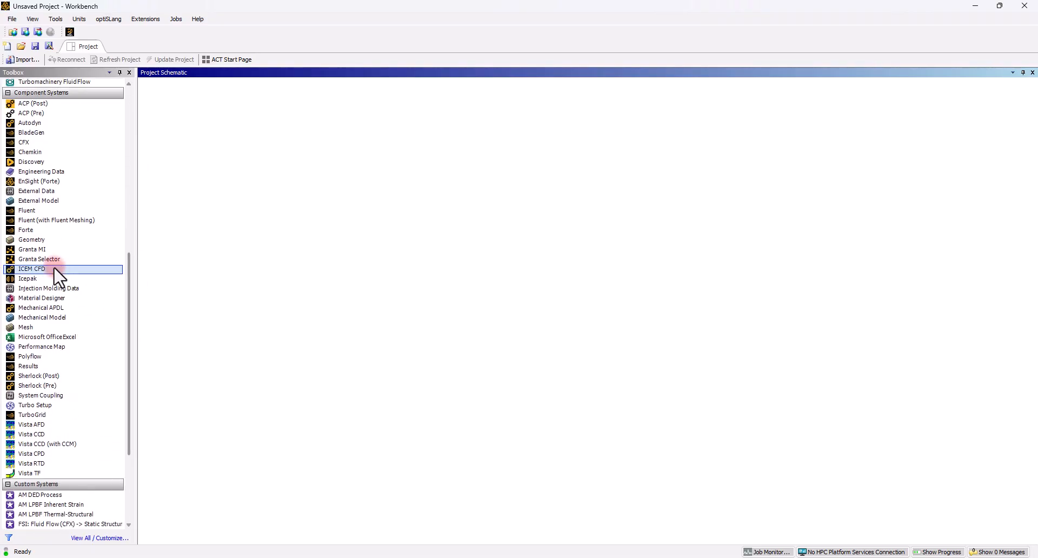
Add a standalone Geometry component system to the project schematic and open its Geometry cell in DesignModeler
{"action": "left_click_drag", "start_coordinate": [29, 240], "coordinate": [256, 136]}
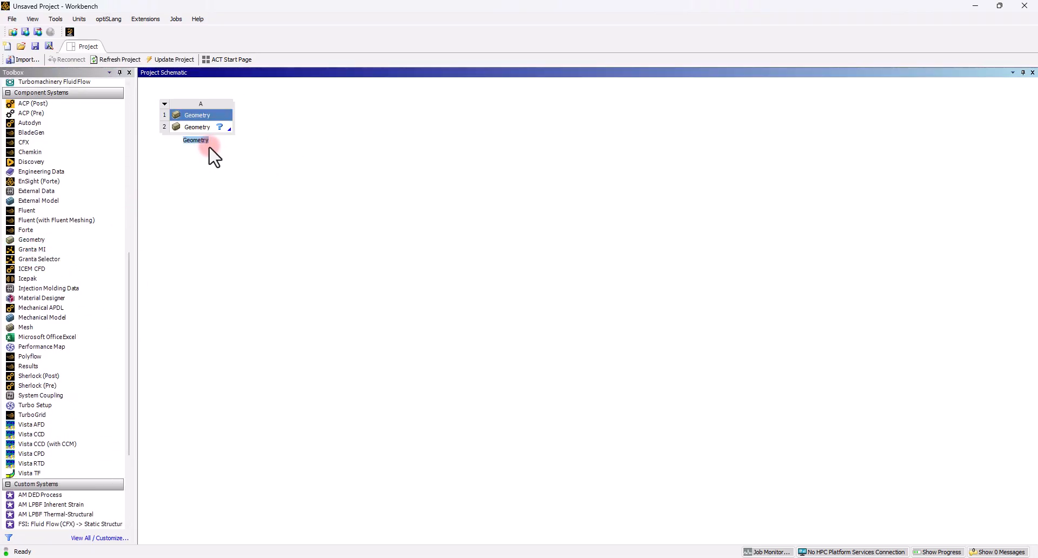
{"action": "left_click", "coordinate": [194, 130]}
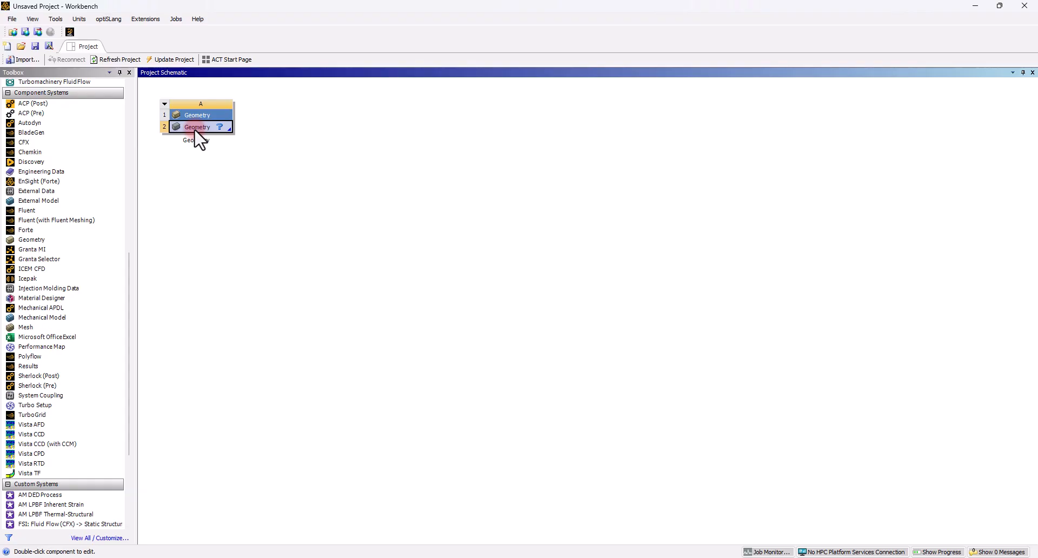
{"action": "right_click", "coordinate": [234, 130]}
{"action": "left_click", "coordinate": [253, 159]}
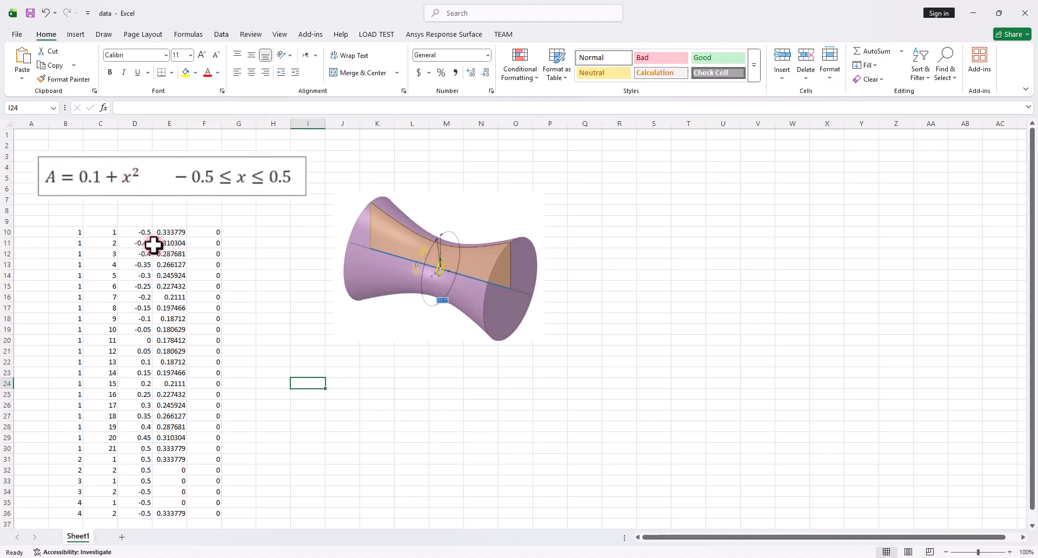
Switch to the data workbook in Excel and examine the nozzle's x coordinates and the matching radius values
{"action": "left_click", "coordinate": [138, 234]}
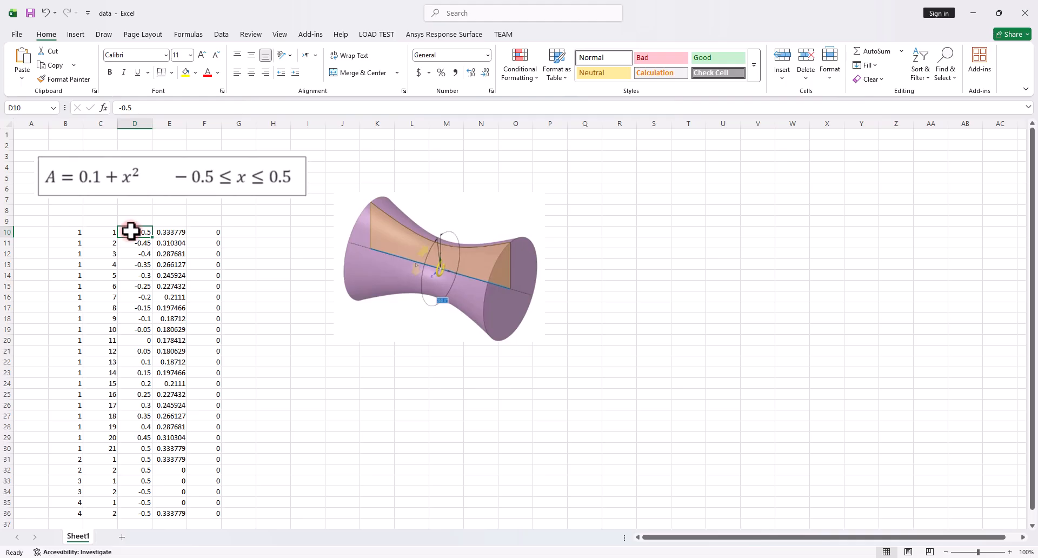
{"action": "left_click_drag", "start_coordinate": [130, 231], "coordinate": [135, 340]}
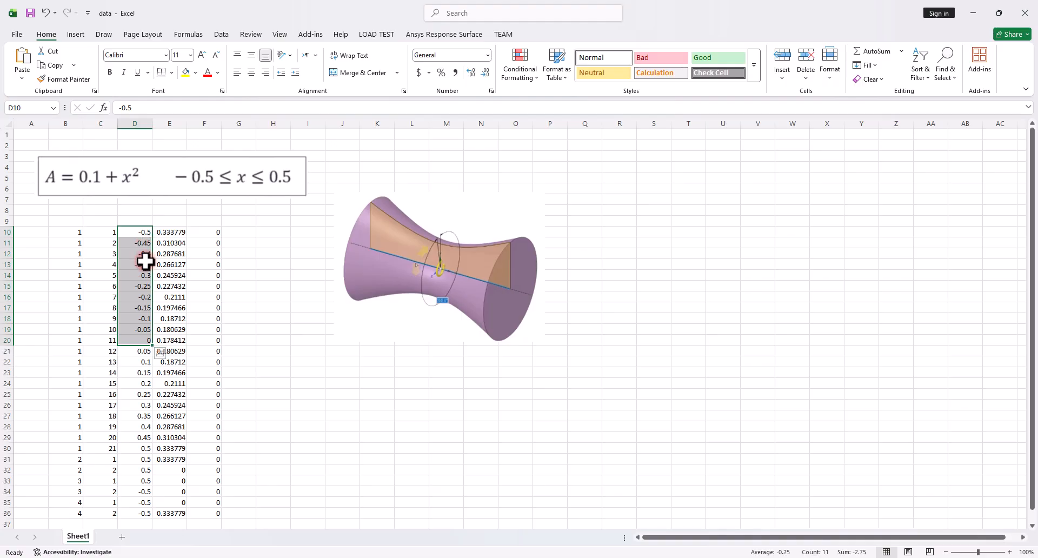
{"action": "left_click", "coordinate": [168, 233]}
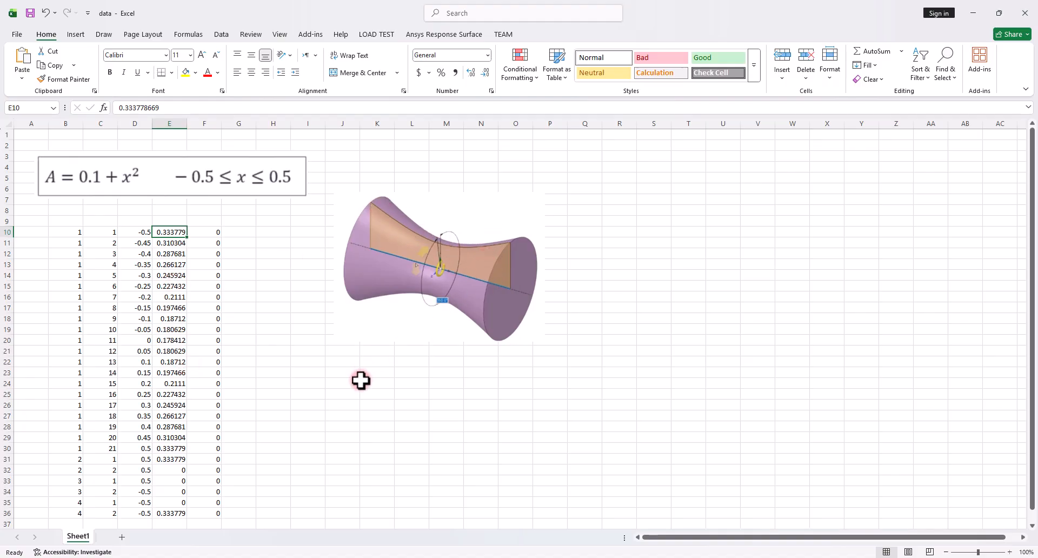
Label the coordinate columns in B9:F9 with the headers #Group, Point, X, Y and Z
{"action": "left_click", "coordinate": [74, 221]}
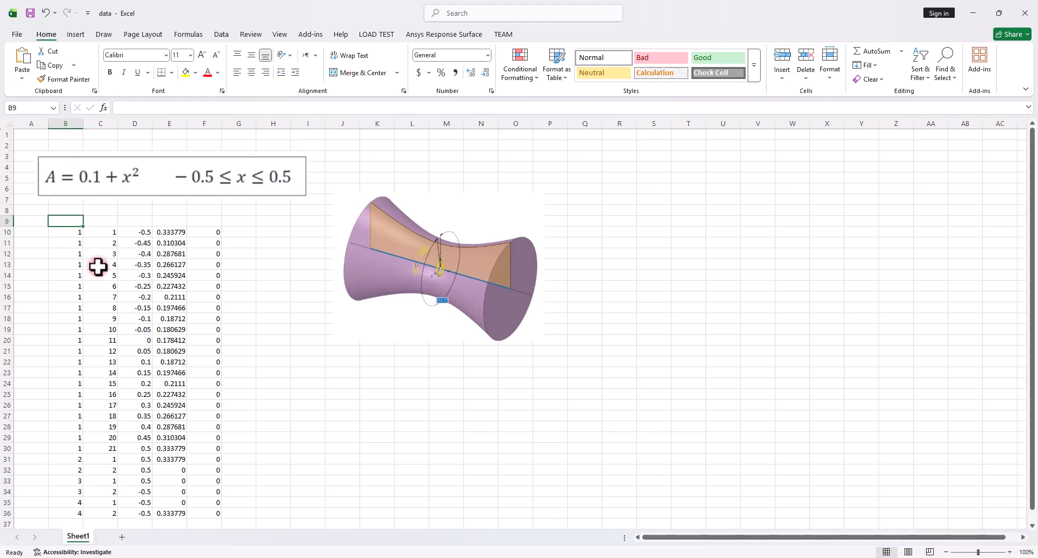
{"action": "type", "text": "#Group"}
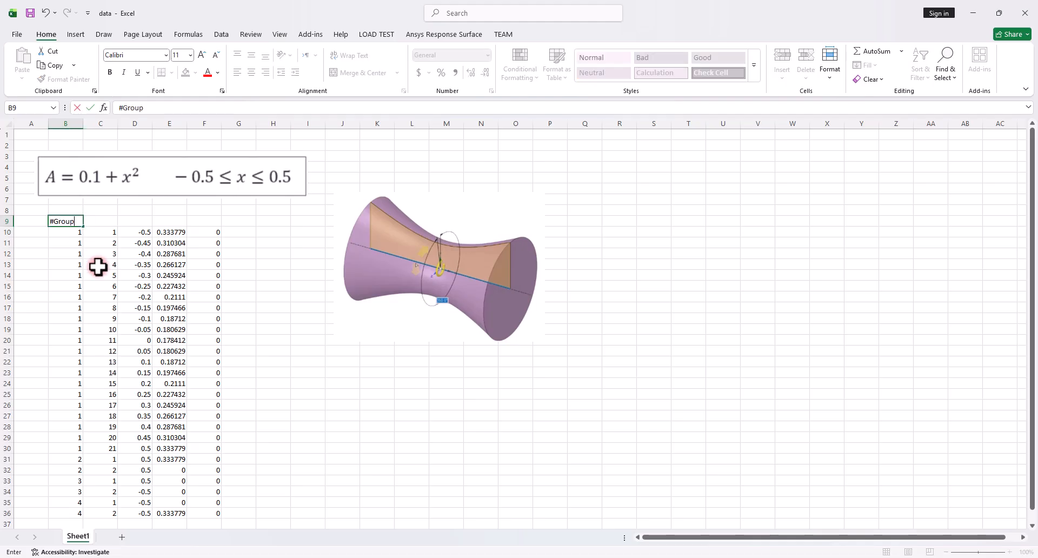
{"action": "key", "text": "Return"}
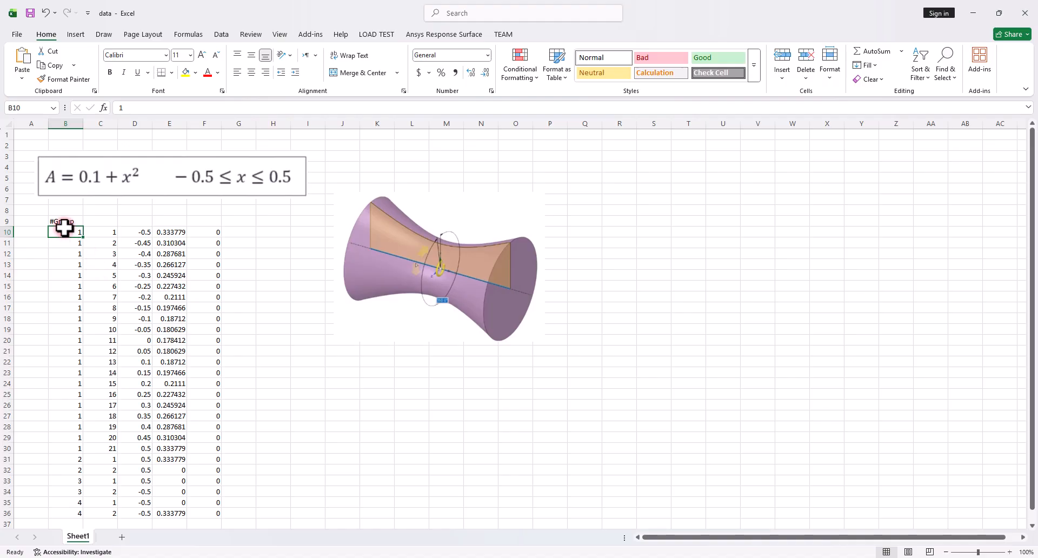
{"action": "left_click", "coordinate": [94, 223]}
{"action": "type", "text": "Point"}
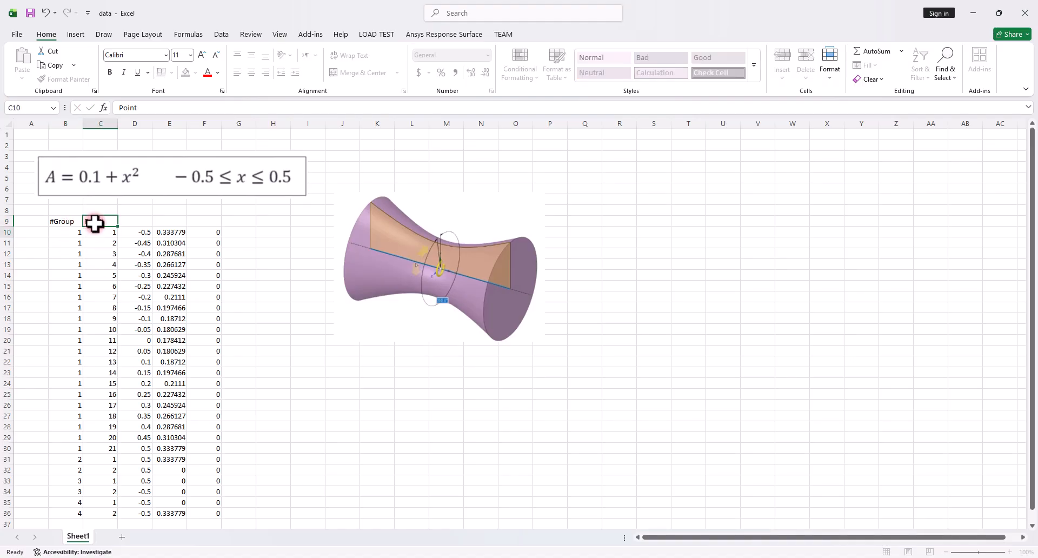
{"action": "left_click", "coordinate": [134, 222]}
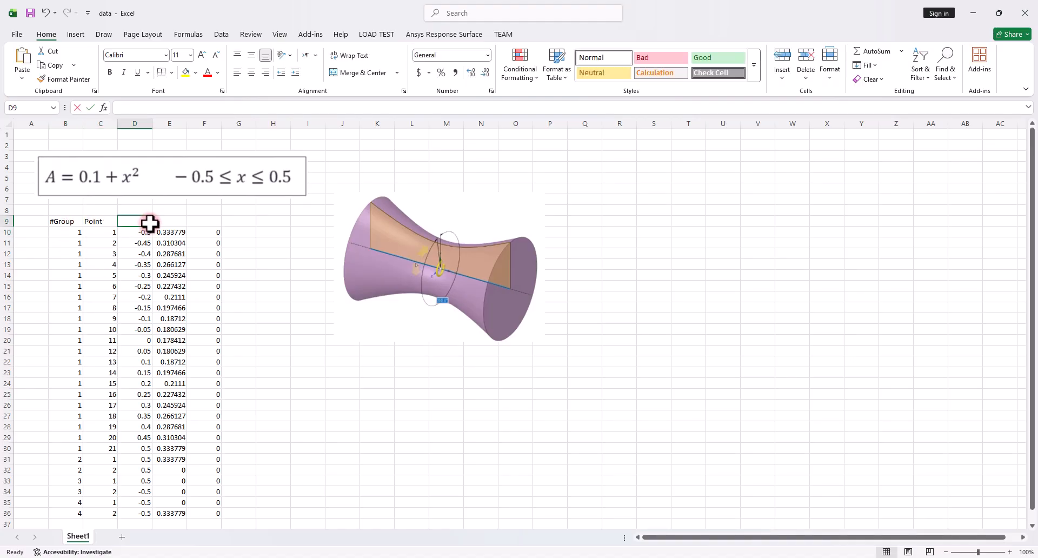
{"action": "type", "text": "X"}
{"action": "left_click", "coordinate": [174, 222]}
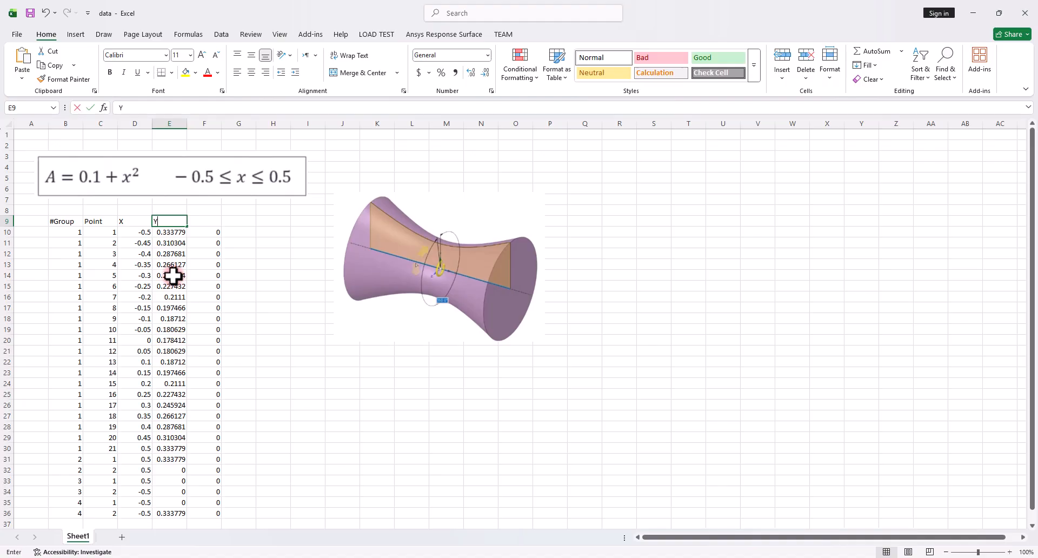
{"action": "left_click", "coordinate": [208, 222]}
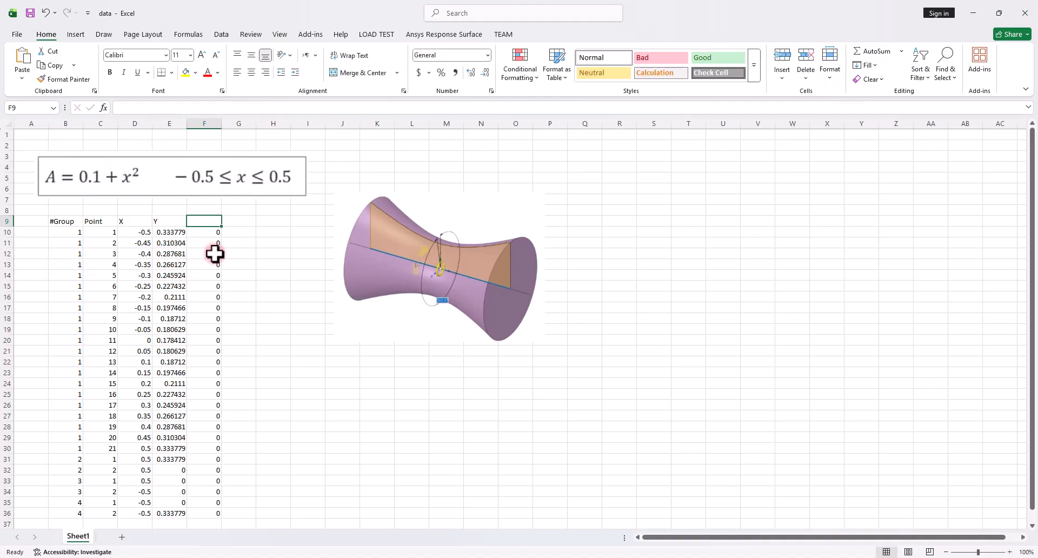
{"action": "type", "text": "Z"}
{"action": "left_click", "coordinate": [265, 252]}
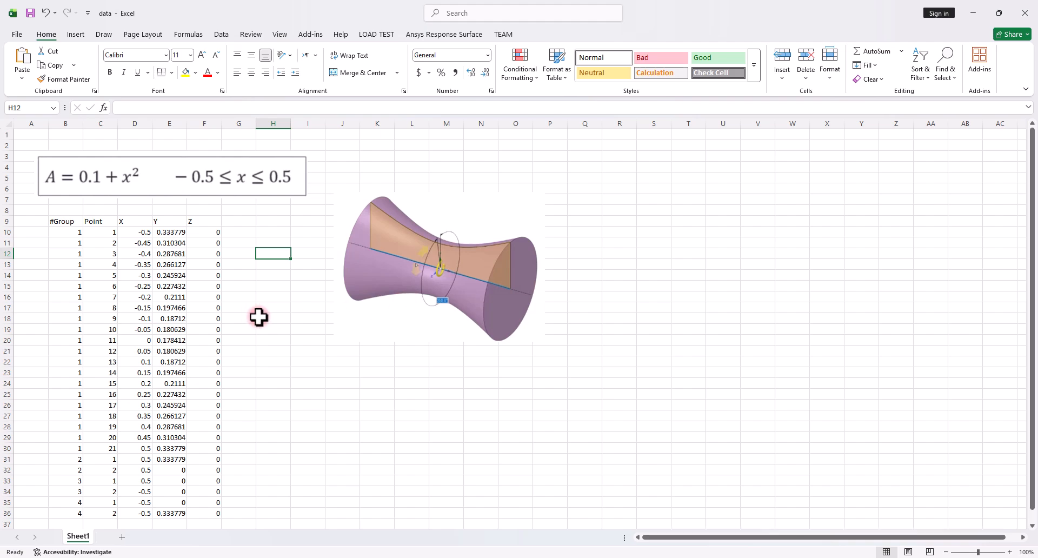
Examine the Z values, the group 1 curve points and the two-point rows of groups 2 to 4 in the table
{"action": "left_click", "coordinate": [201, 234]}
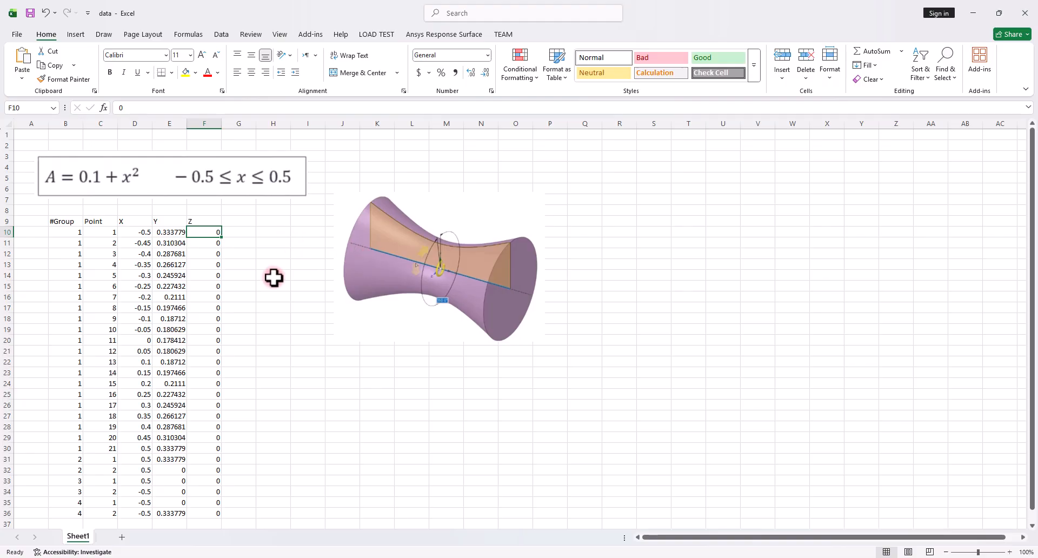
{"action": "left_click_drag", "start_coordinate": [59, 232], "coordinate": [203, 448]}
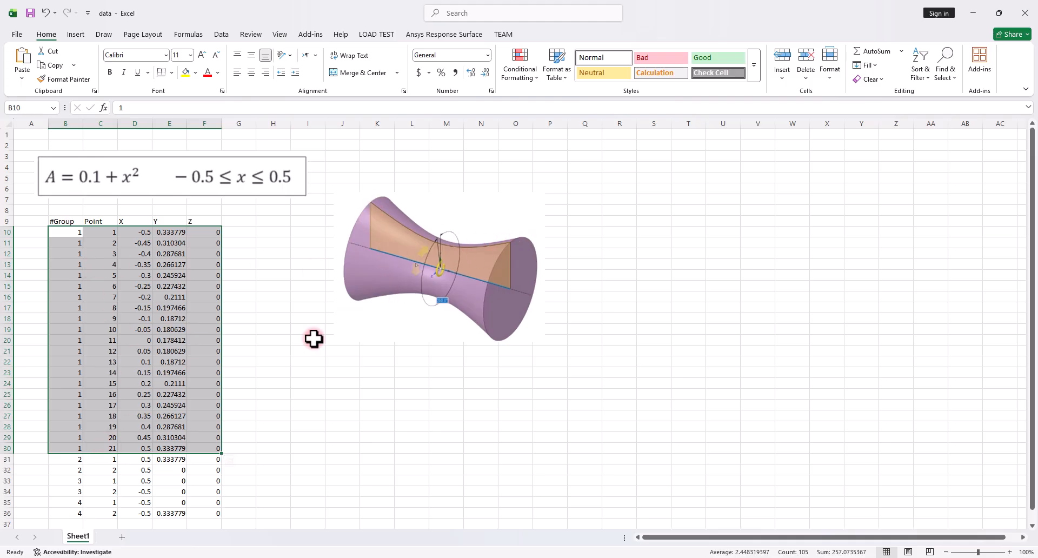
{"action": "scroll", "coordinate": [111, 272], "scroll_direction": "down", "scroll_amount": 1}
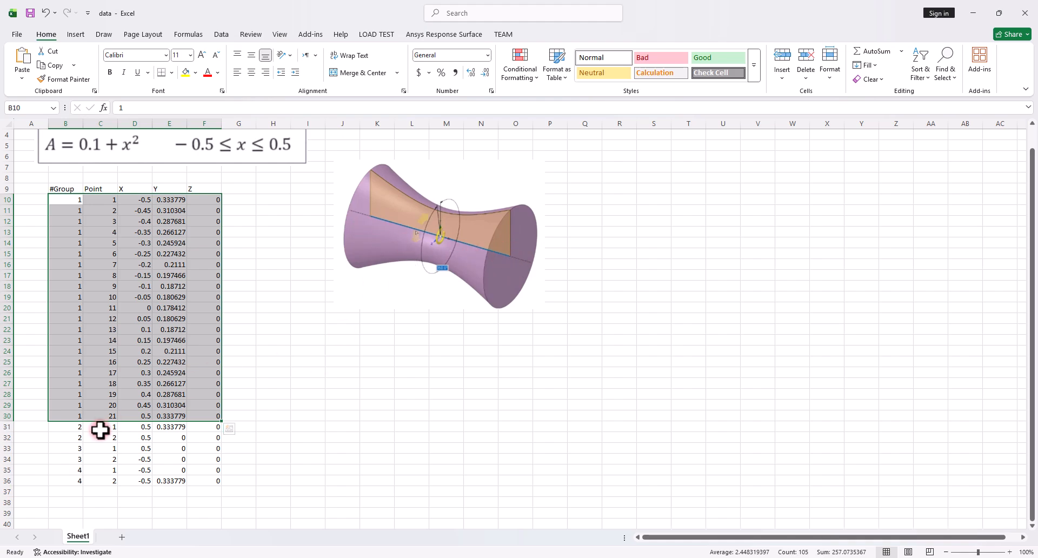
{"action": "left_click", "coordinate": [71, 428]}
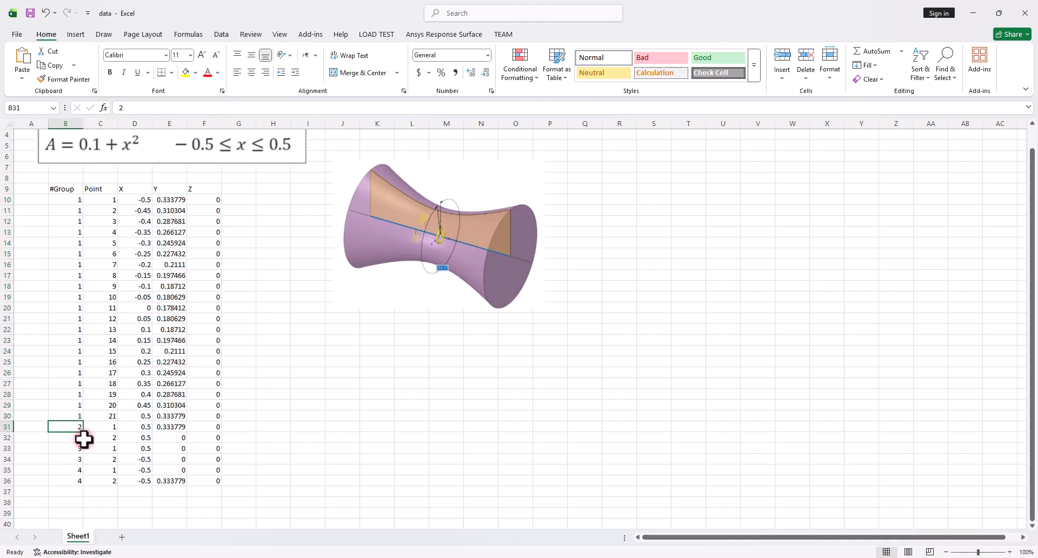
{"action": "left_click", "coordinate": [102, 429]}
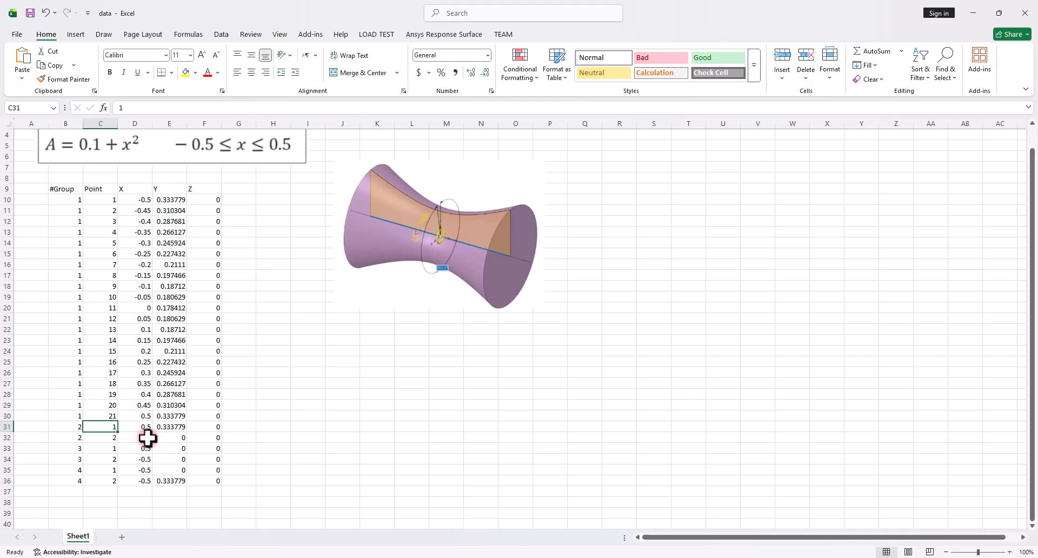
{"action": "left_click", "coordinate": [102, 437]}
{"action": "left_click", "coordinate": [98, 449]}
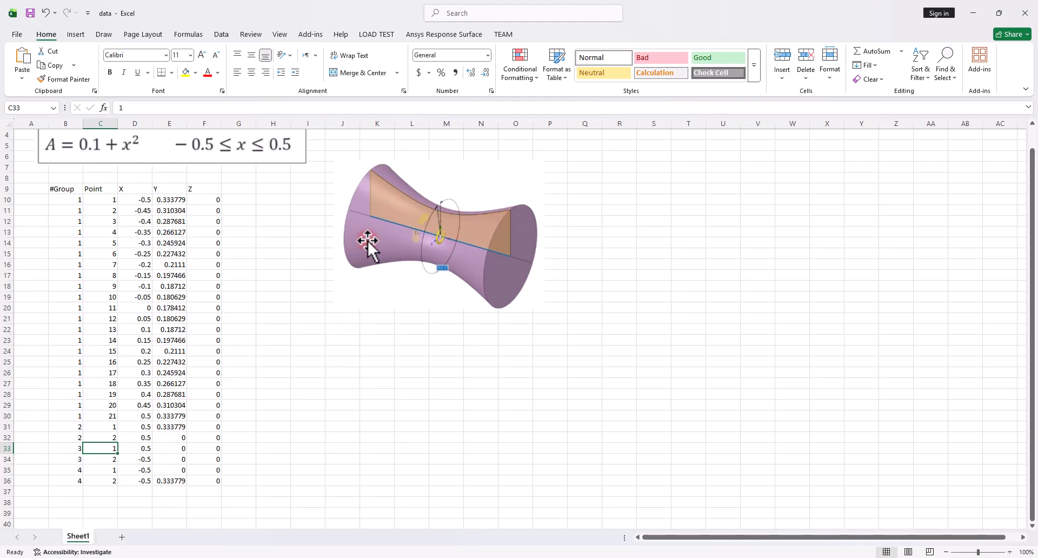
{"action": "left_click_drag", "start_coordinate": [62, 197], "coordinate": [203, 416]}
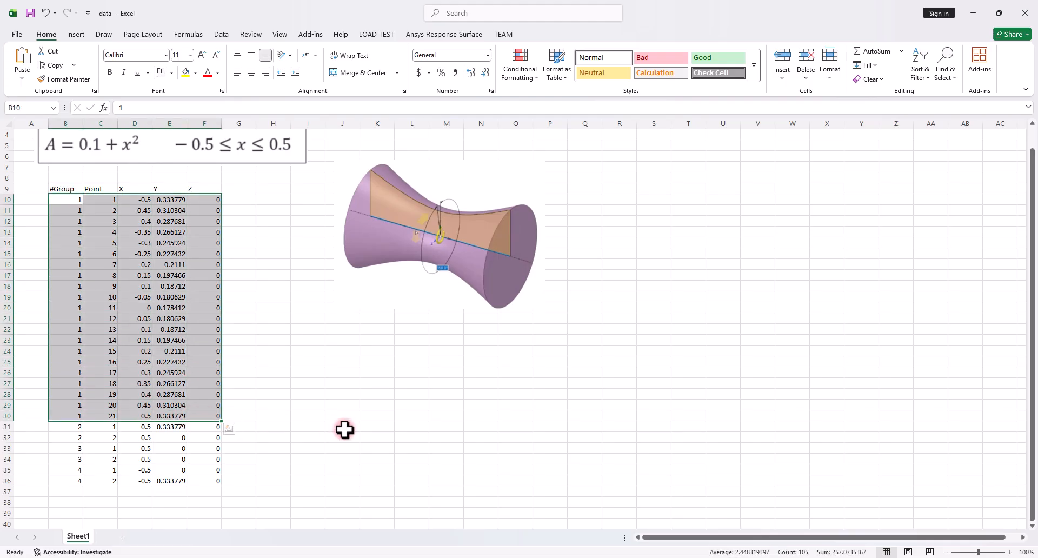
Review the coordinate text file "nozzle coords-DesignModeler" in Notepad, reopen it from the Tutorial folder, and close it
{"action": "left_click", "coordinate": [635, 553]}
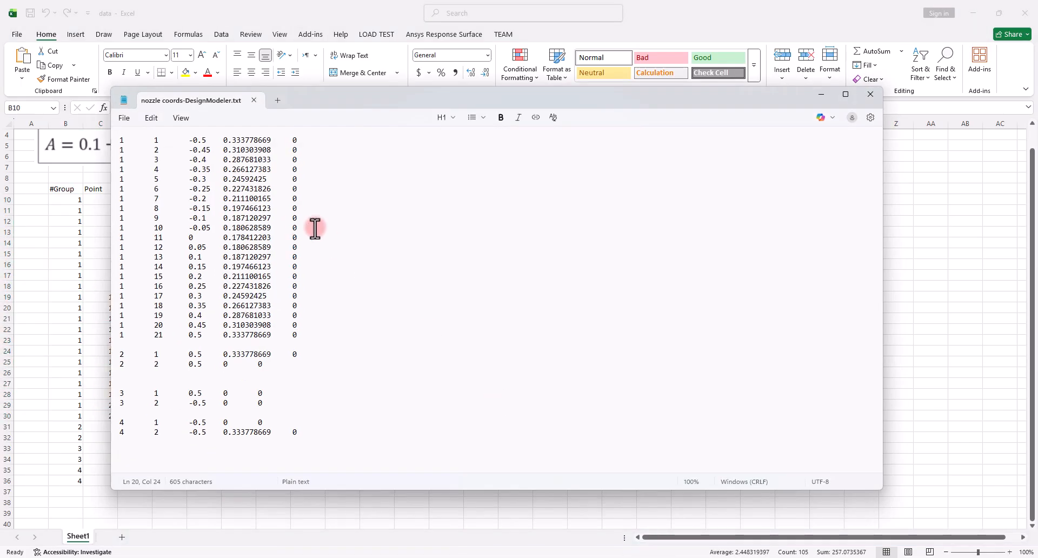
{"action": "left_click", "coordinate": [355, 232]}
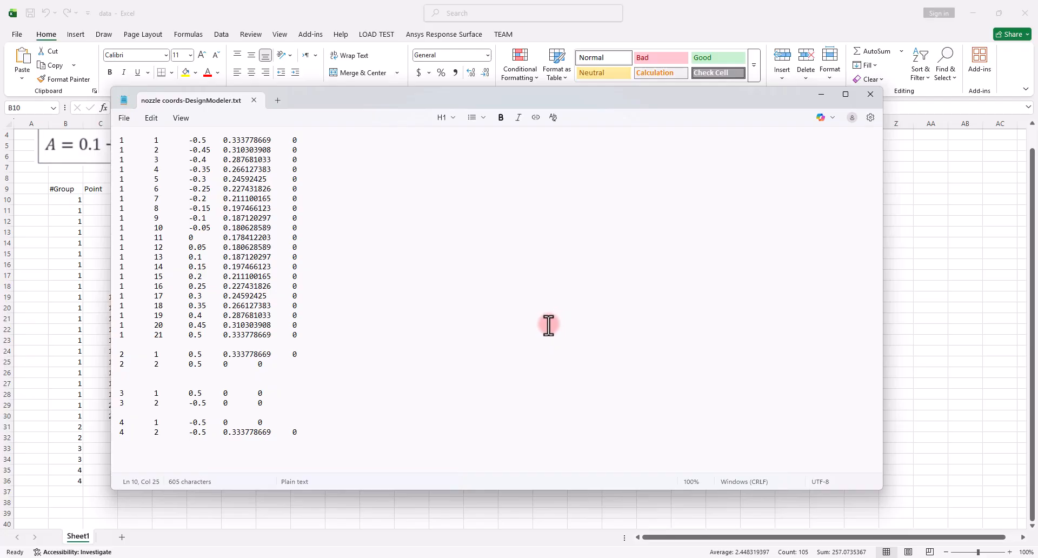
{"action": "left_click", "coordinate": [472, 556]}
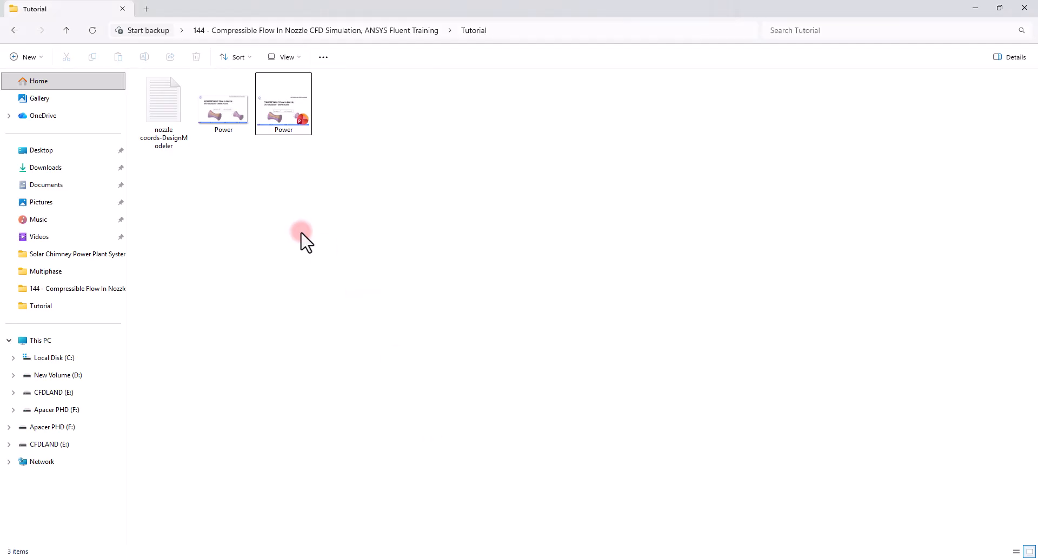
{"action": "double_click", "coordinate": [162, 113]}
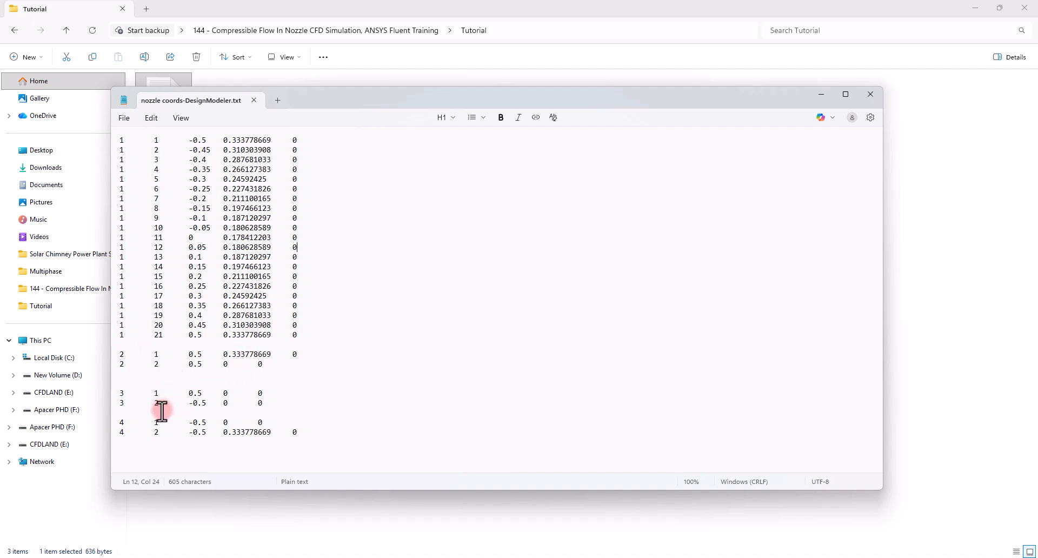
{"action": "left_click", "coordinate": [871, 95]}
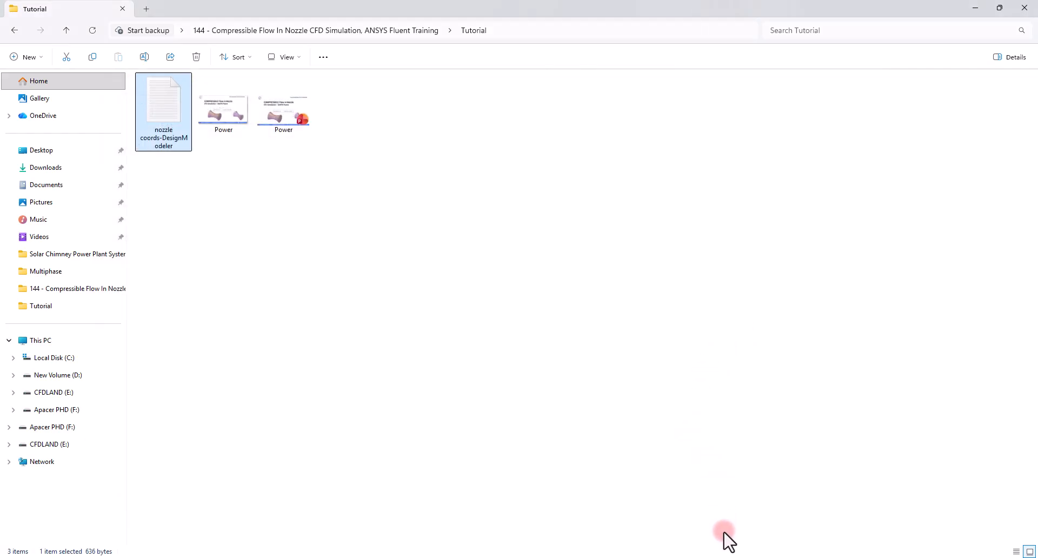
Switch to DesignModeler and start a 3D Curve feature with XYPlane as its base plane
{"action": "left_click", "coordinate": [727, 557]}
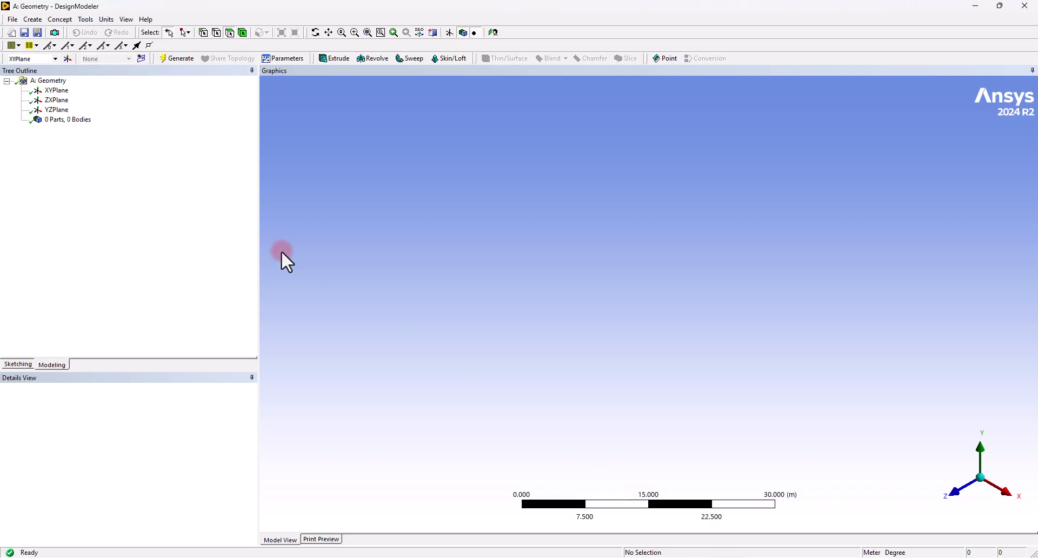
{"action": "left_click", "coordinate": [54, 90]}
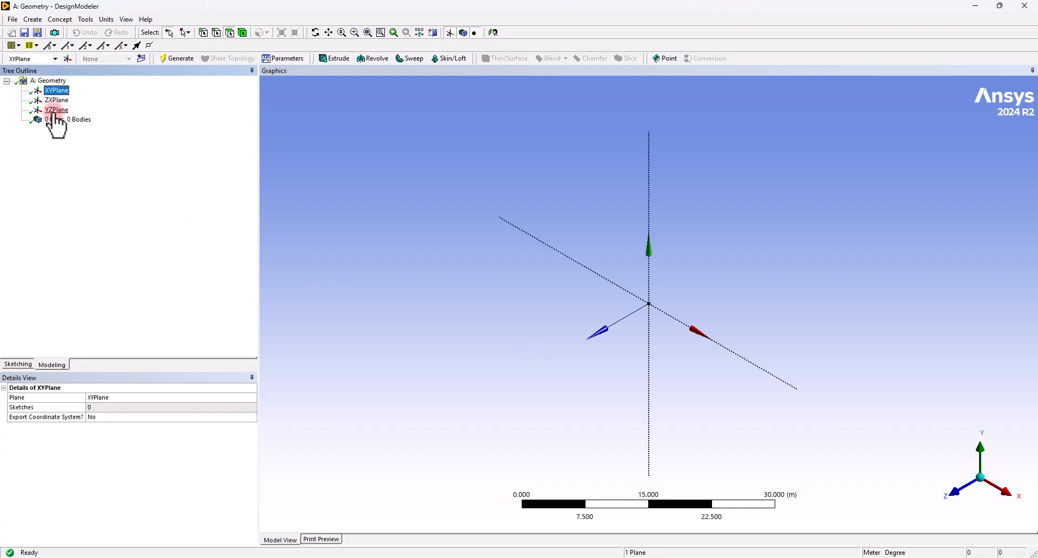
{"action": "left_click", "coordinate": [34, 20]}
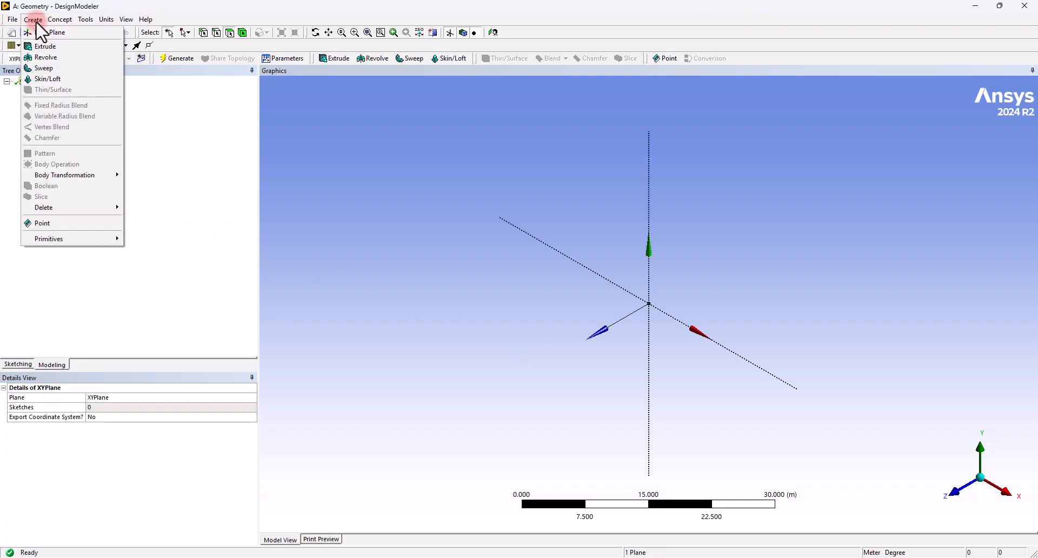
{"action": "mouse_move", "coordinate": [60, 21]}
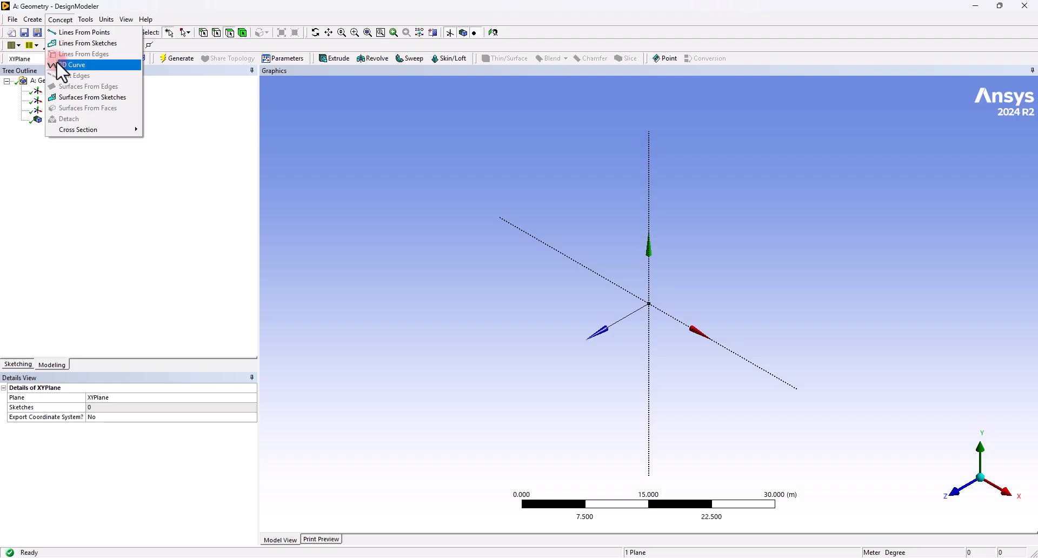
{"action": "left_click", "coordinate": [78, 65]}
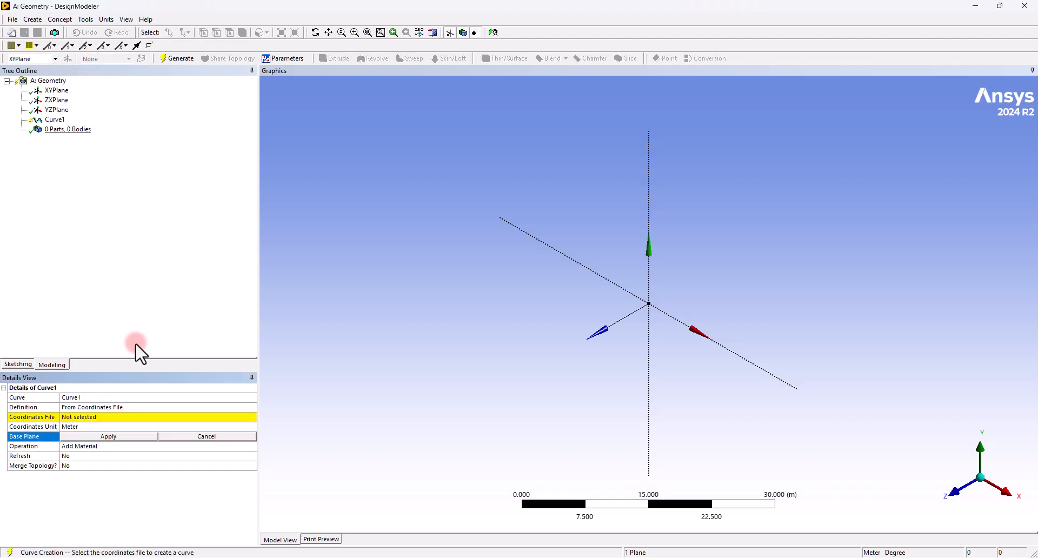
Load the coordinates file "nozzle coords-DesignModeler.txt" from the Tutorial folder into the 3D curve feature and generate the curves
{"action": "left_click", "coordinate": [89, 409]}
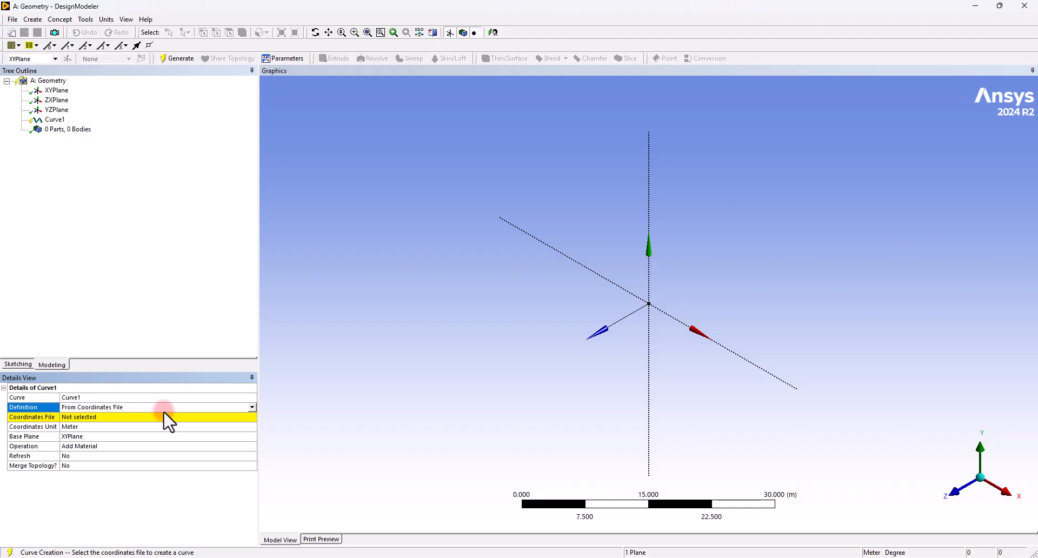
{"action": "left_click", "coordinate": [195, 417]}
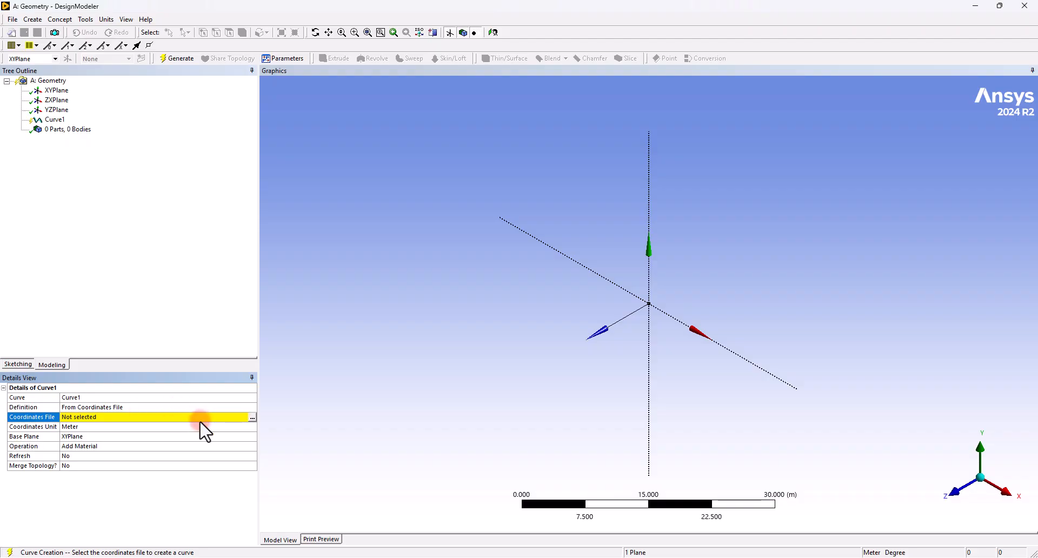
{"action": "left_click", "coordinate": [253, 417]}
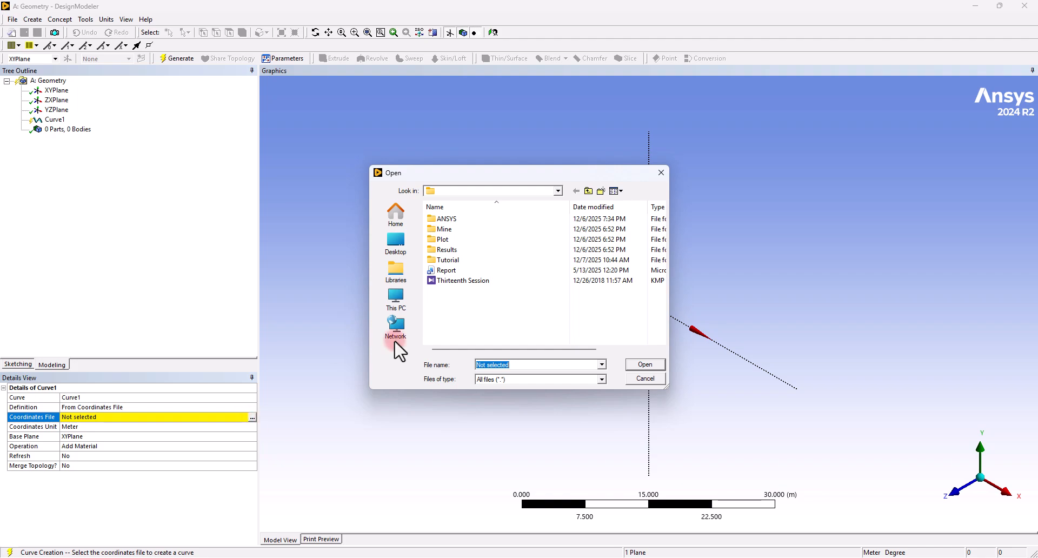
{"action": "left_click", "coordinate": [411, 275]}
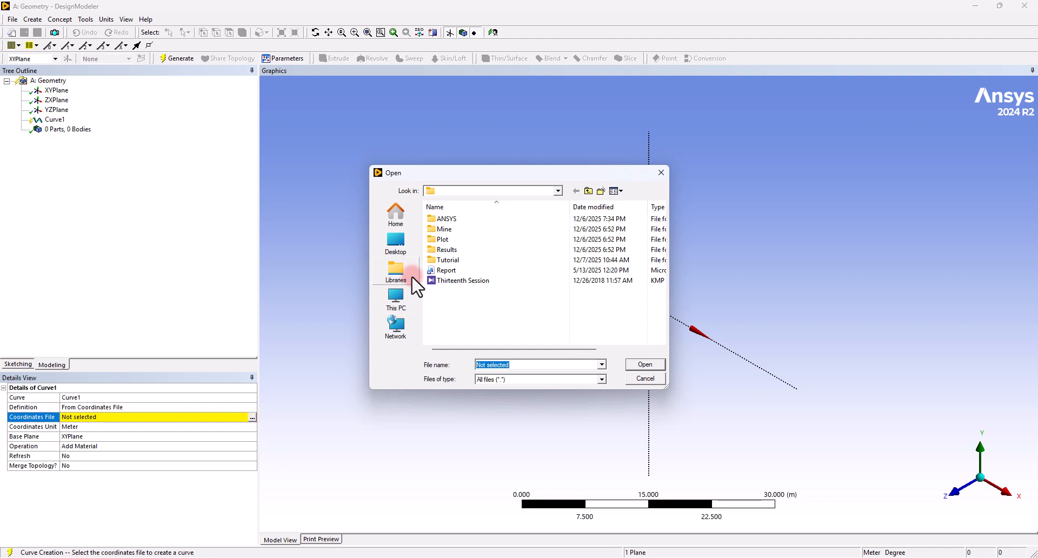
{"action": "double_click", "coordinate": [448, 260]}
{"action": "double_click", "coordinate": [466, 219]}
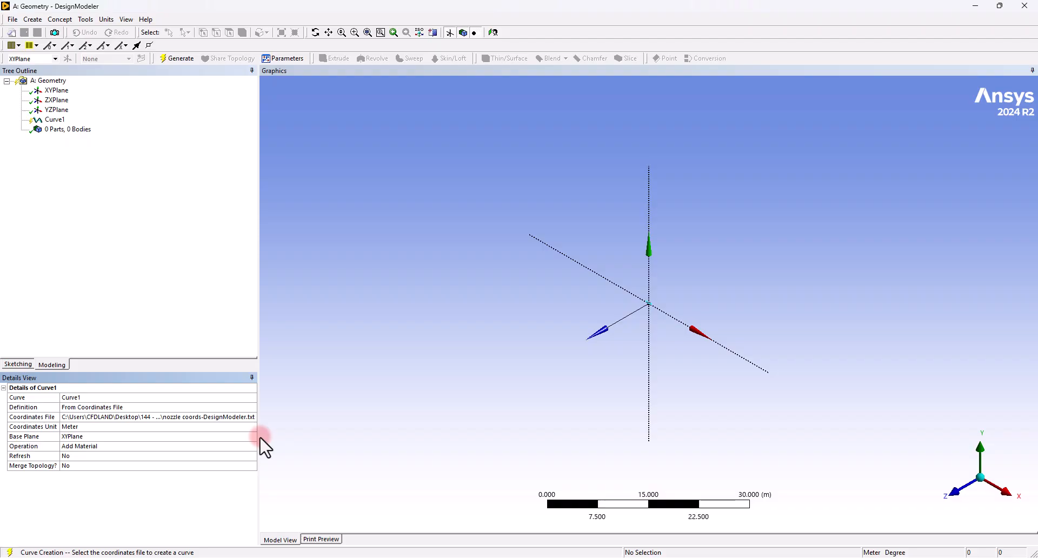
{"action": "left_click", "coordinate": [179, 58]}
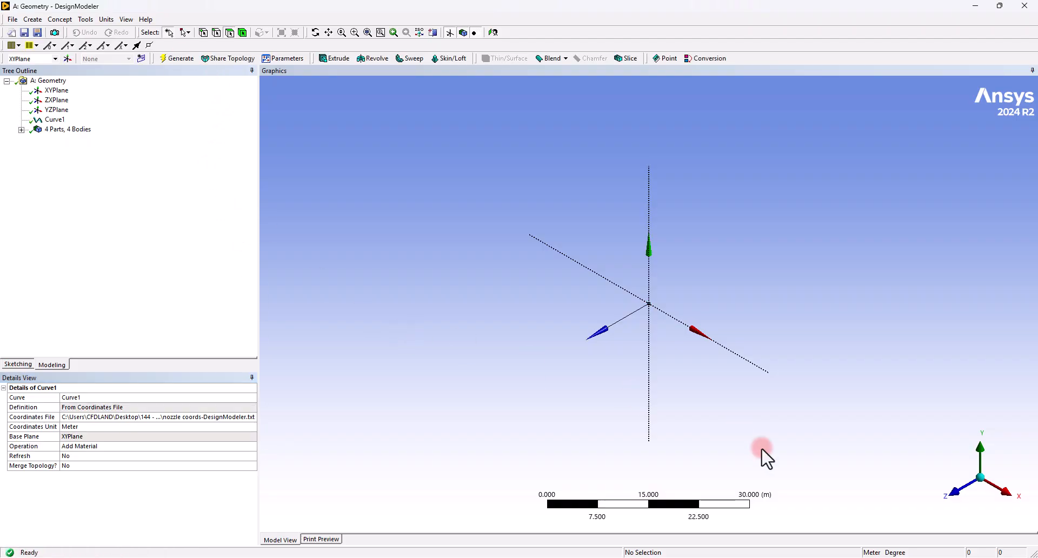
Examine the imported nozzle curves in the XY view and check which edge each line body represents
{"action": "right_click_drag", "start_coordinate": [605, 277], "coordinate": [689, 333]}
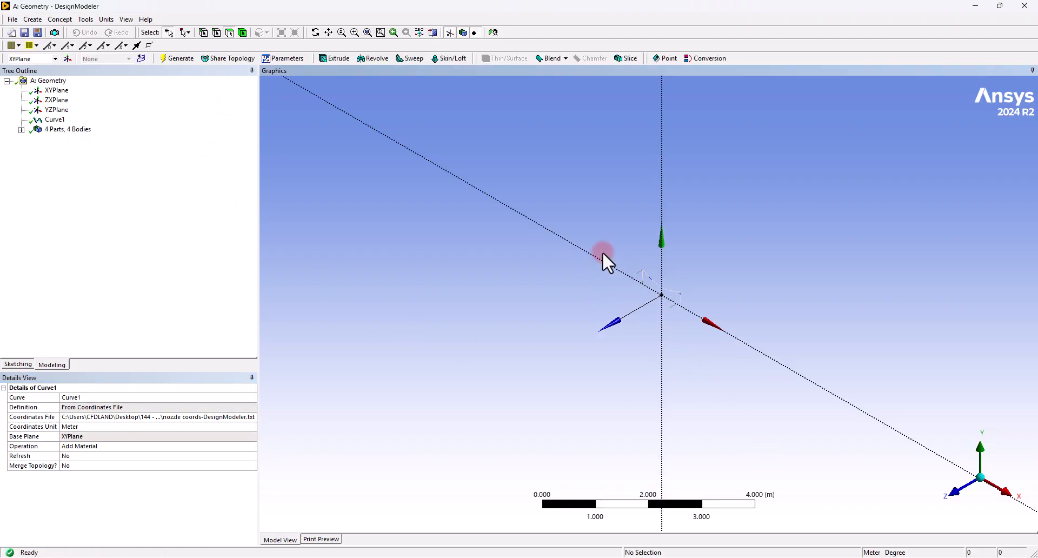
{"action": "right_click_drag", "start_coordinate": [602, 254], "coordinate": [726, 354]}
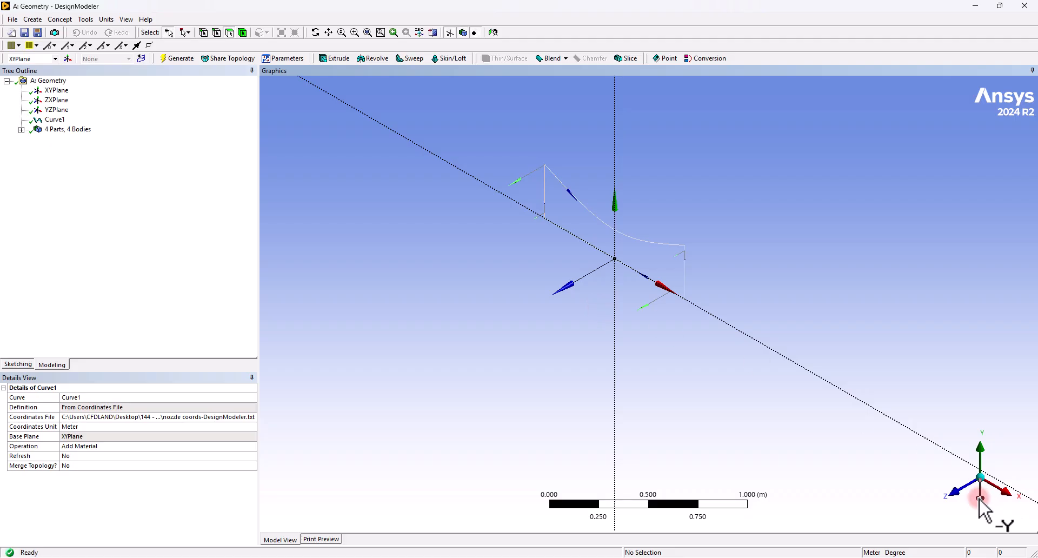
{"action": "left_click", "coordinate": [954, 492]}
{"action": "right_click_drag", "start_coordinate": [482, 161], "coordinate": [759, 303]}
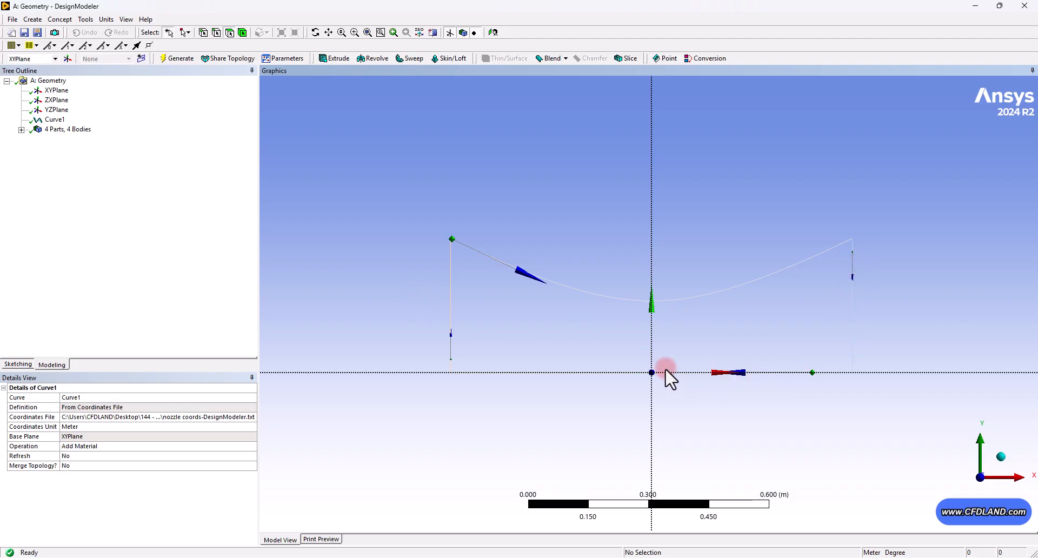
{"action": "left_click", "coordinate": [21, 129]}
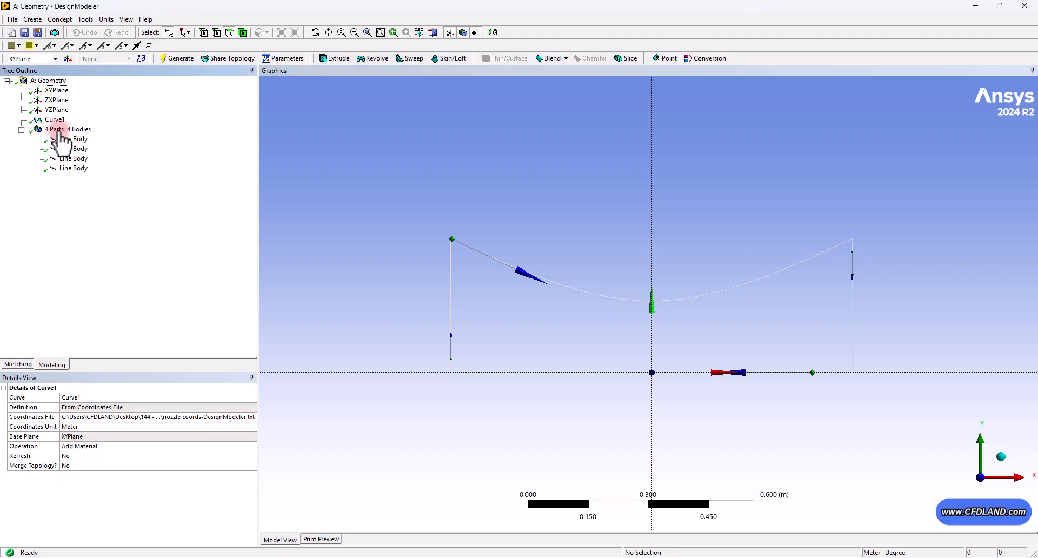
{"action": "left_click", "coordinate": [76, 139]}
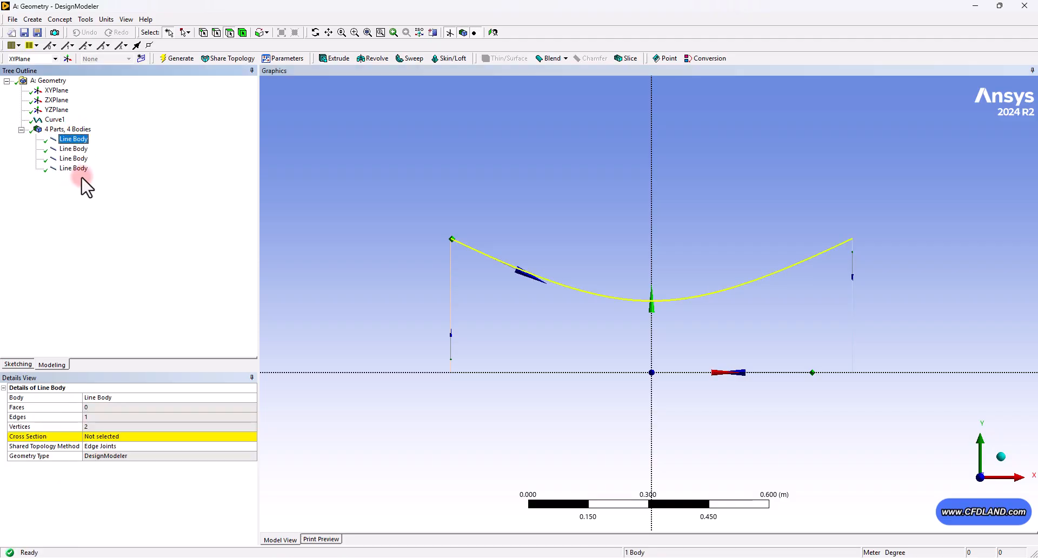
{"action": "left_click", "coordinate": [76, 149]}
{"action": "left_click", "coordinate": [73, 158]}
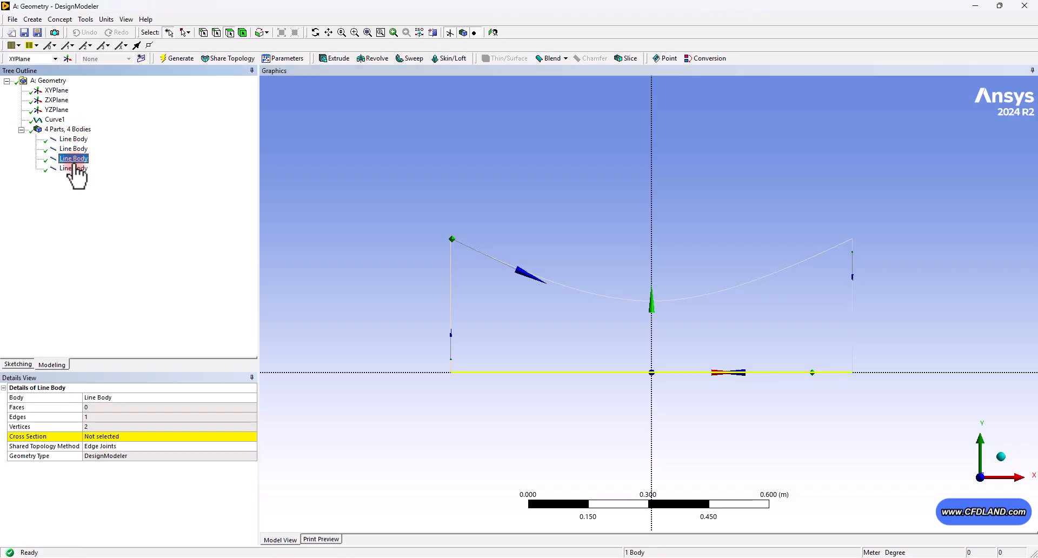
{"action": "left_click", "coordinate": [73, 169]}
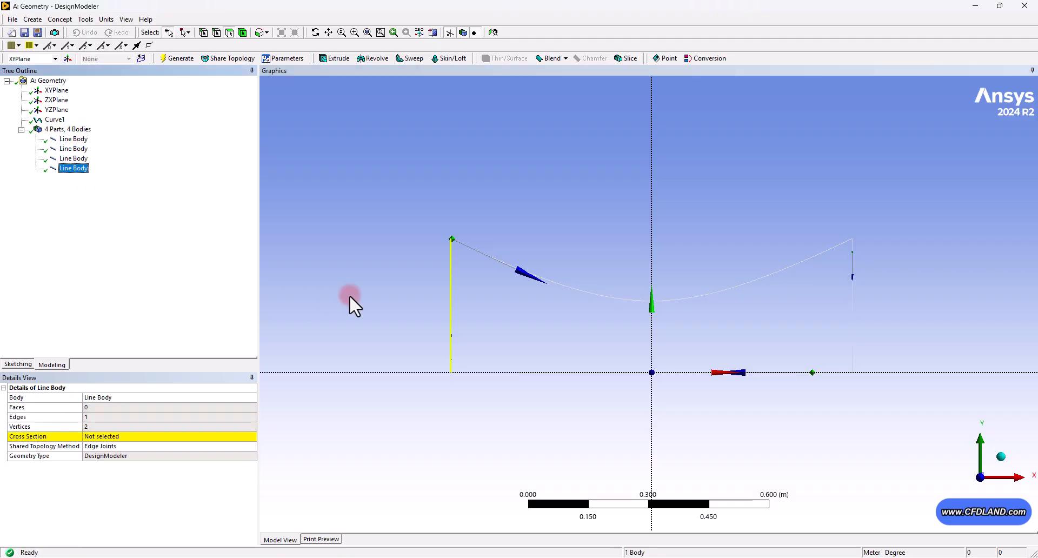
{"action": "left_click", "coordinate": [361, 261]}
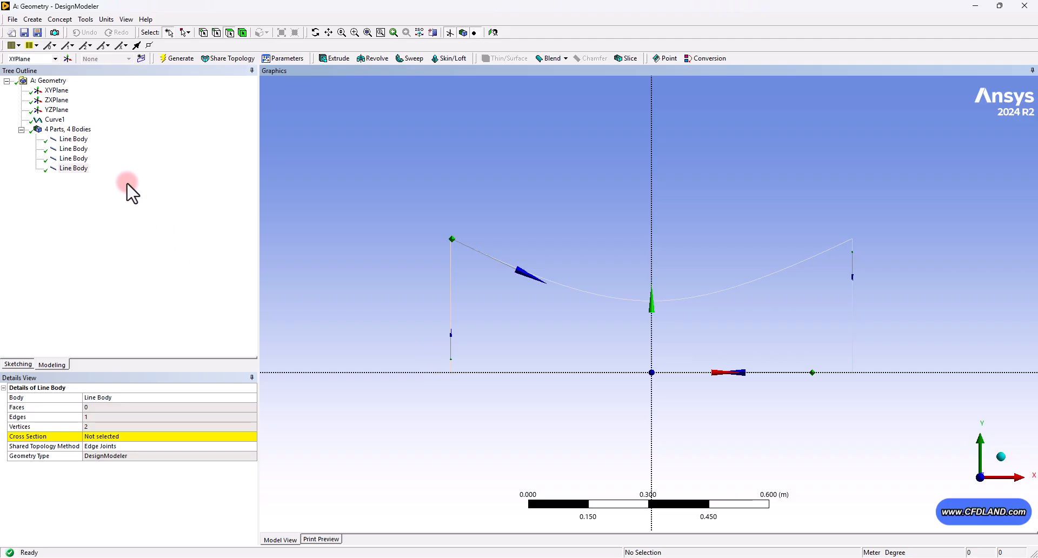
Generate a surface from edges using the inlet line, curved wall, outlet line and bottom axis line of the nozzle
{"action": "left_click", "coordinate": [60, 19]}
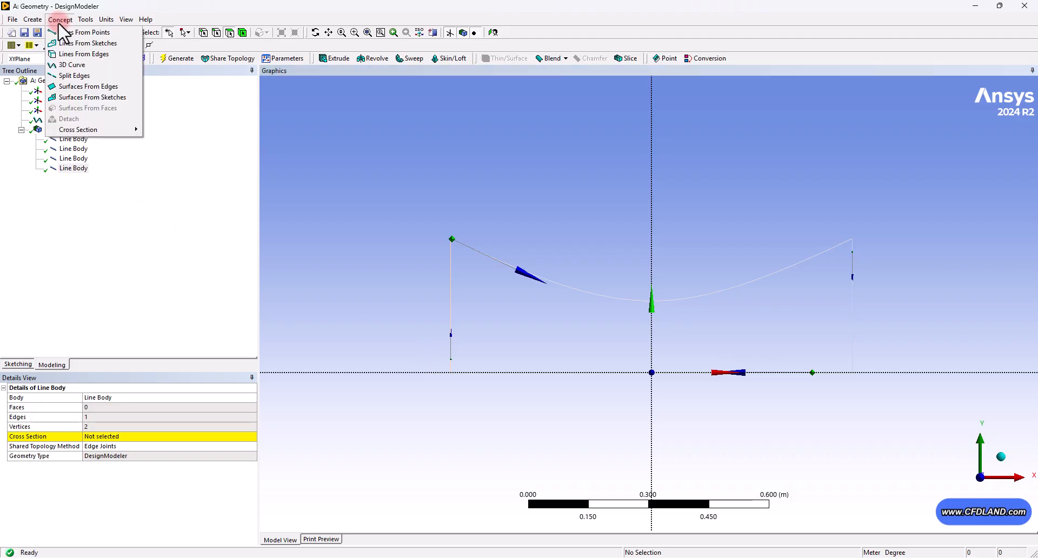
{"action": "left_click", "coordinate": [97, 89]}
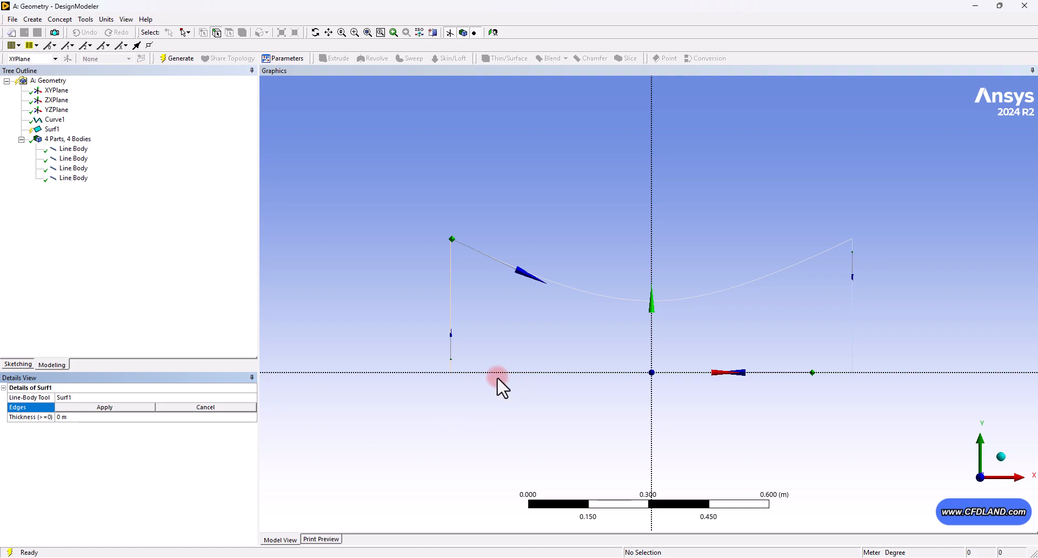
{"action": "left_click", "coordinate": [452, 302]}
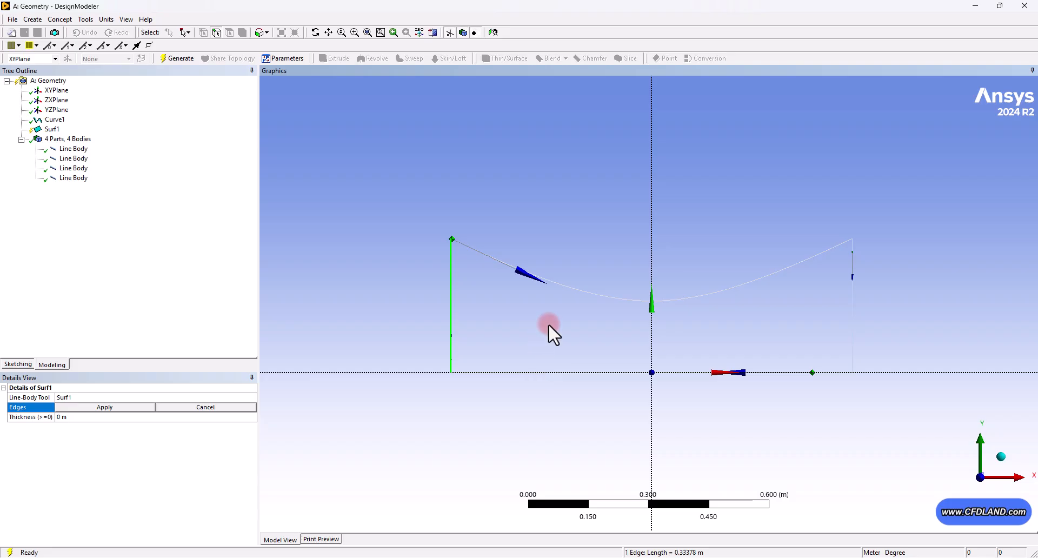
{"action": "left_click", "coordinate": [576, 287], "text": "ctrl"}
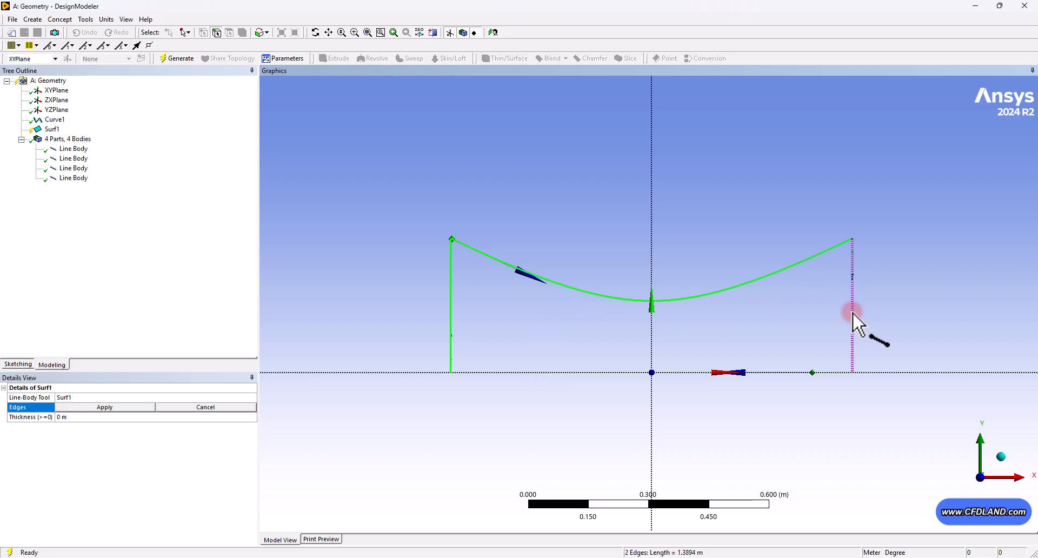
{"action": "left_click", "coordinate": [852, 313], "text": "ctrl"}
{"action": "left_click", "coordinate": [685, 373], "text": "ctrl"}
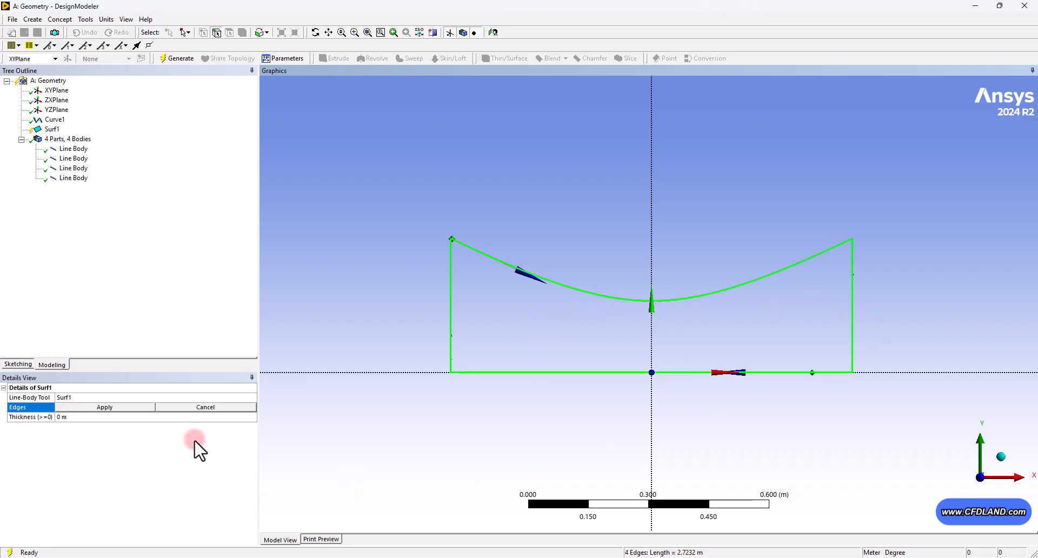
{"action": "left_click", "coordinate": [113, 407]}
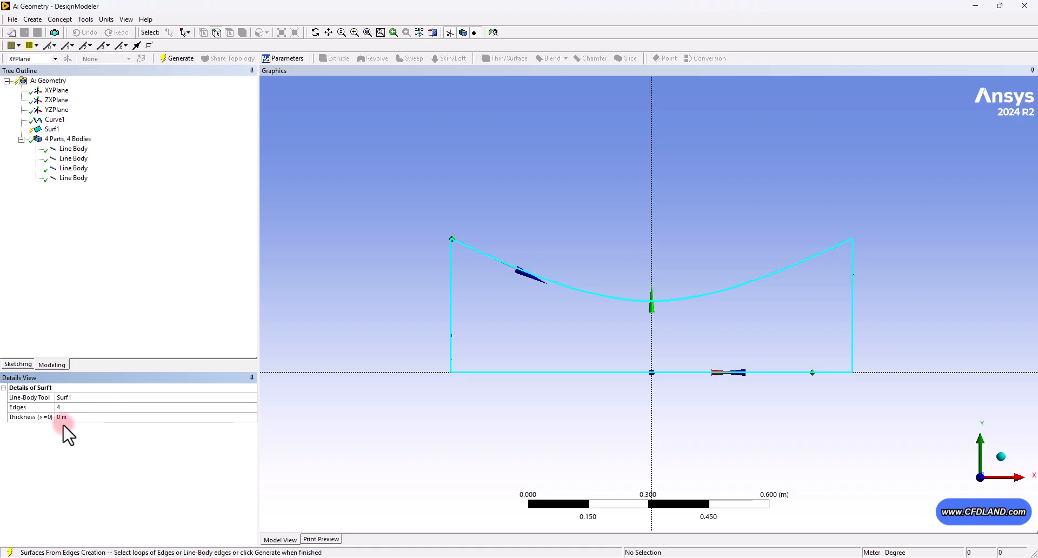
{"action": "left_click", "coordinate": [181, 58]}
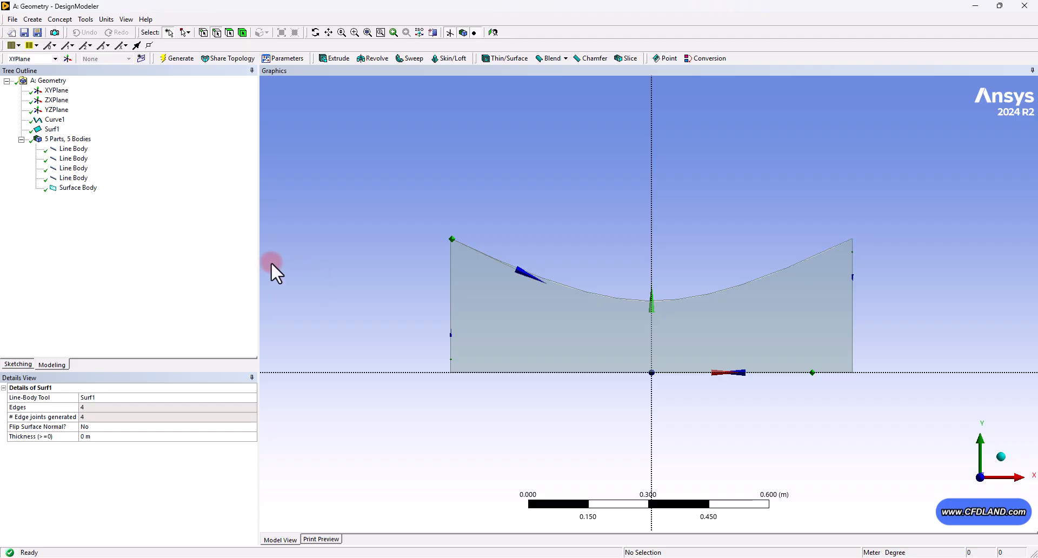
Suppress all four line bodies and check the remaining surface body
{"action": "left_click", "coordinate": [69, 177]}
{"action": "left_click", "coordinate": [74, 150], "text": "shift"}
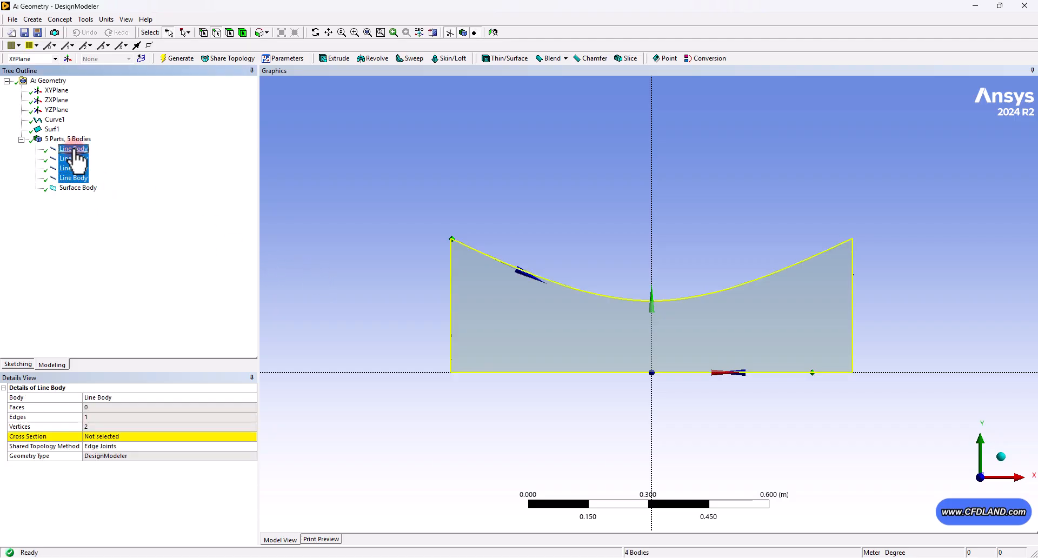
{"action": "right_click", "coordinate": [72, 170]}
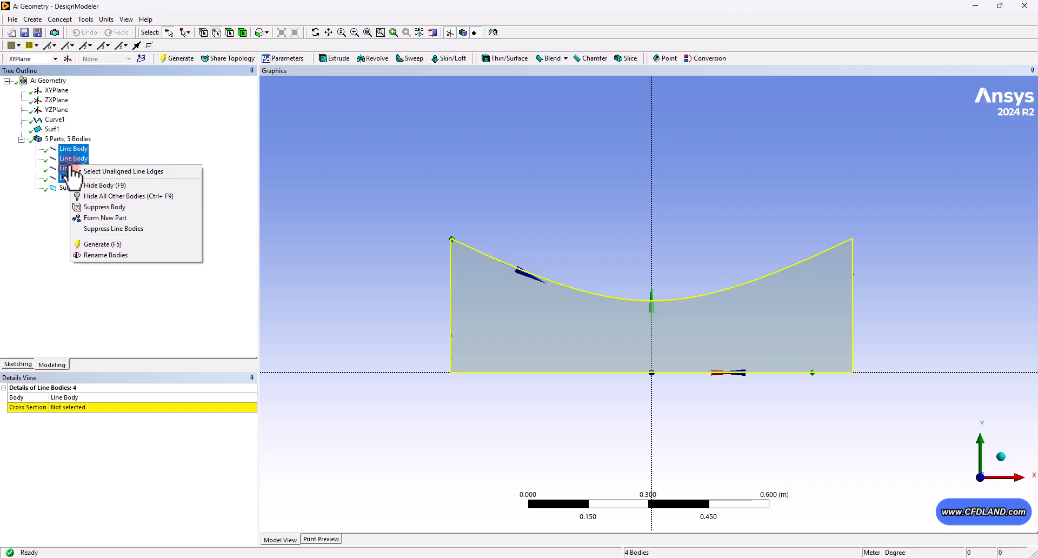
{"action": "left_click", "coordinate": [129, 209]}
{"action": "left_click", "coordinate": [116, 190]}
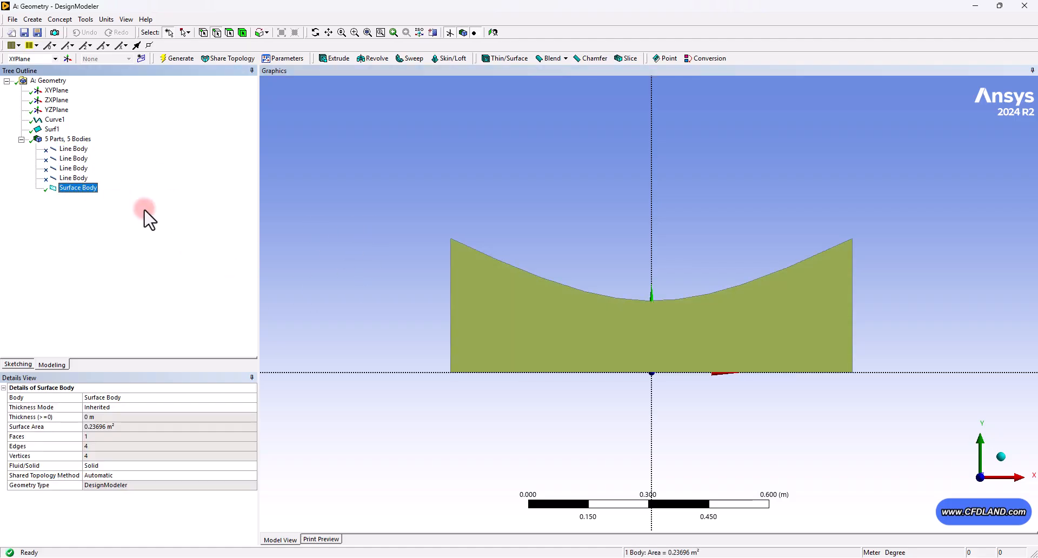
{"action": "left_click", "coordinate": [389, 227]}
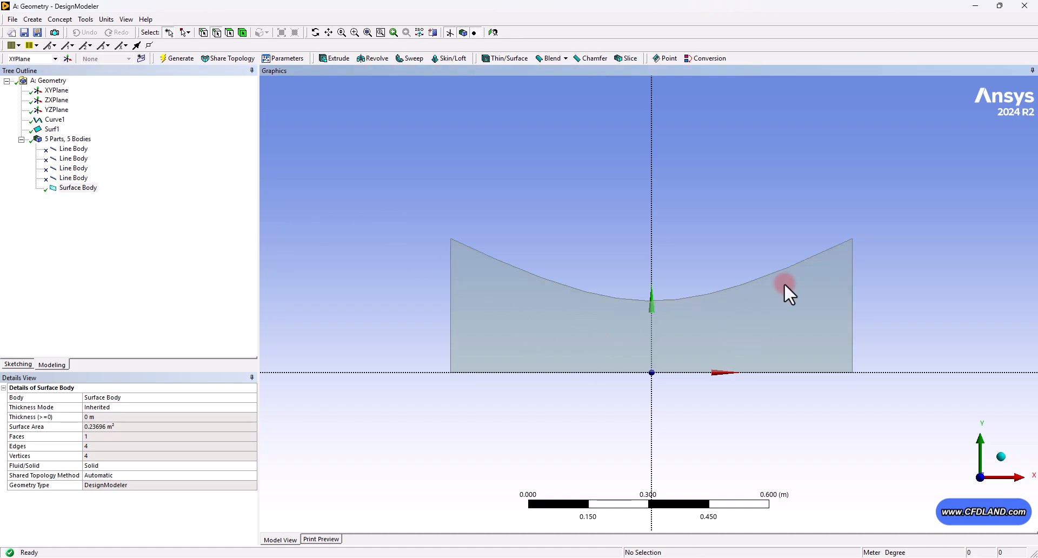
Close DesignModeler, switch to Workbench, and add a Mesh system linked to the Geometry cell of system A, opening its Mesh cell
{"action": "left_click", "coordinate": [1019, 7]}
{"action": "left_click", "coordinate": [1024, 7]}
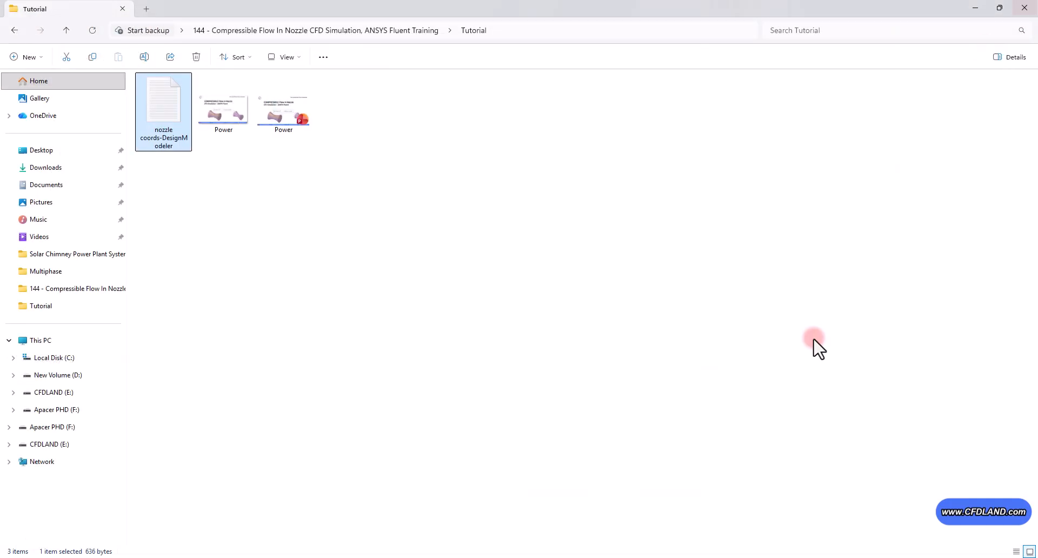
{"action": "left_click", "coordinate": [670, 552]}
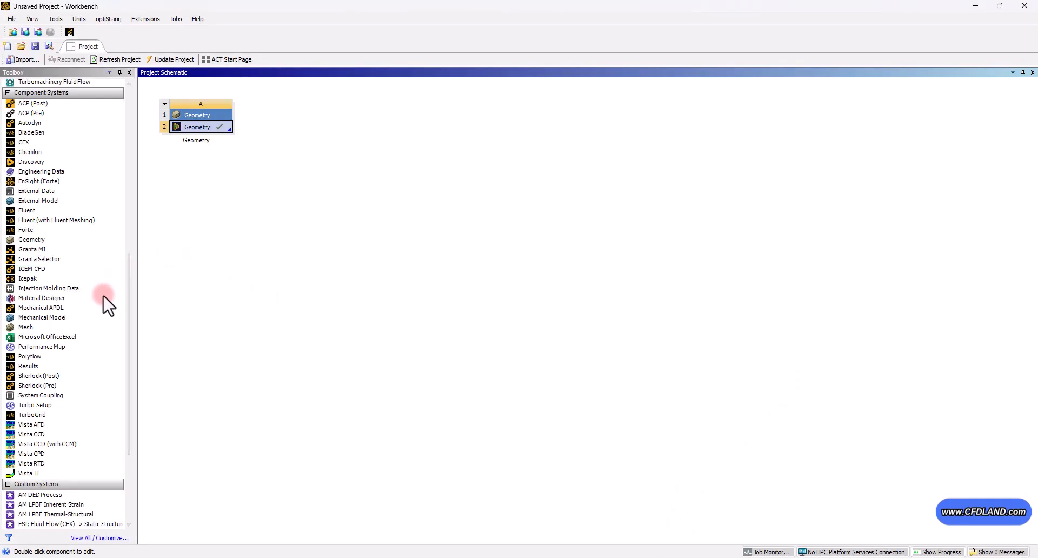
{"action": "left_click_drag", "start_coordinate": [25, 327], "coordinate": [211, 141]}
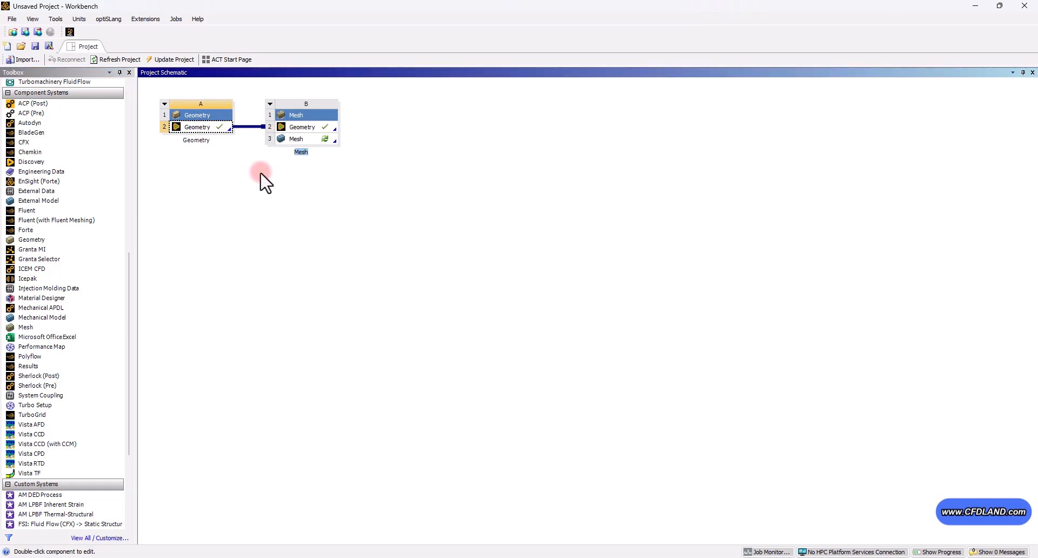
{"action": "double_click", "coordinate": [297, 139]}
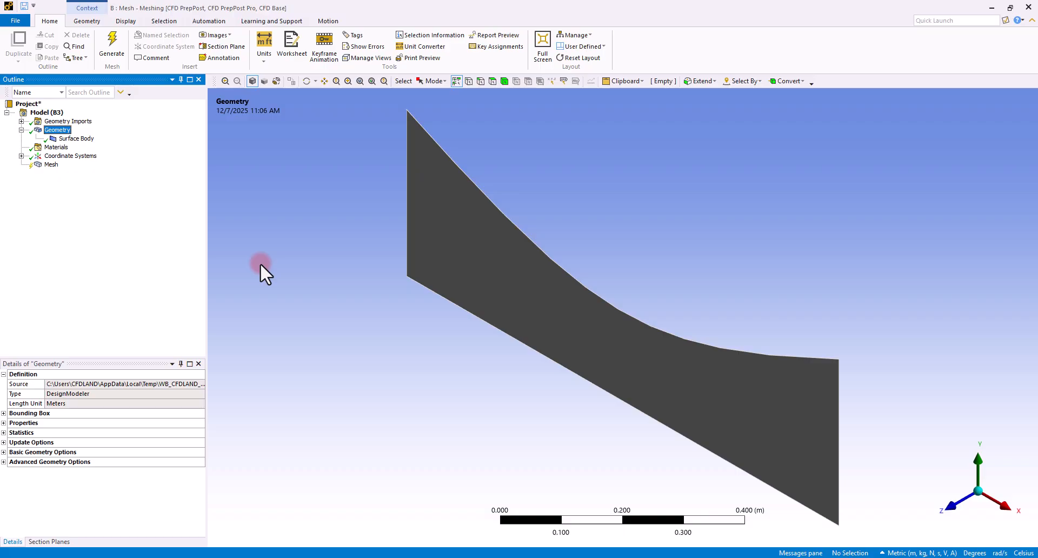
Set the mesh's physics preference to CFD
{"action": "left_click", "coordinate": [51, 164]}
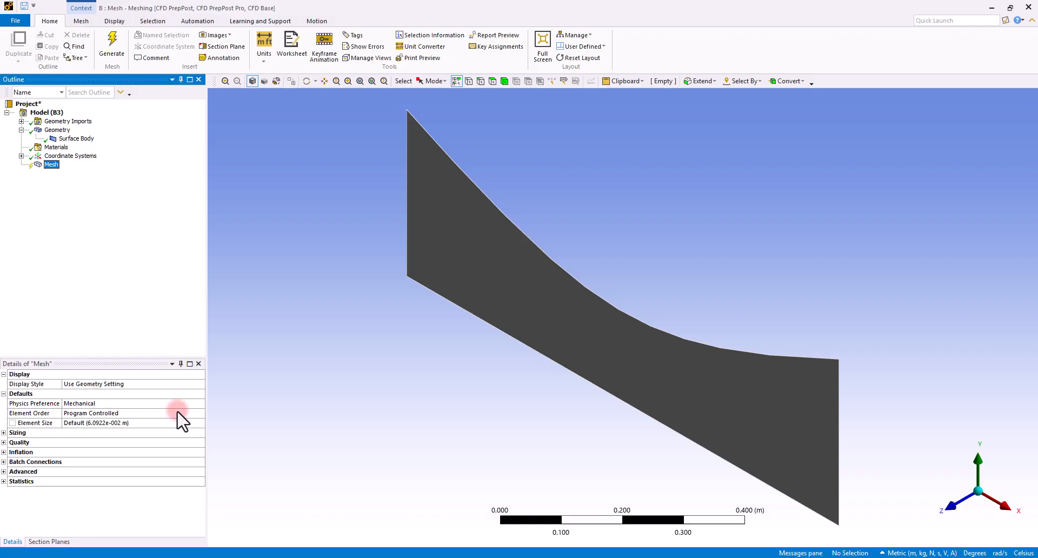
{"action": "left_click", "coordinate": [200, 403]}
{"action": "left_click", "coordinate": [200, 403]}
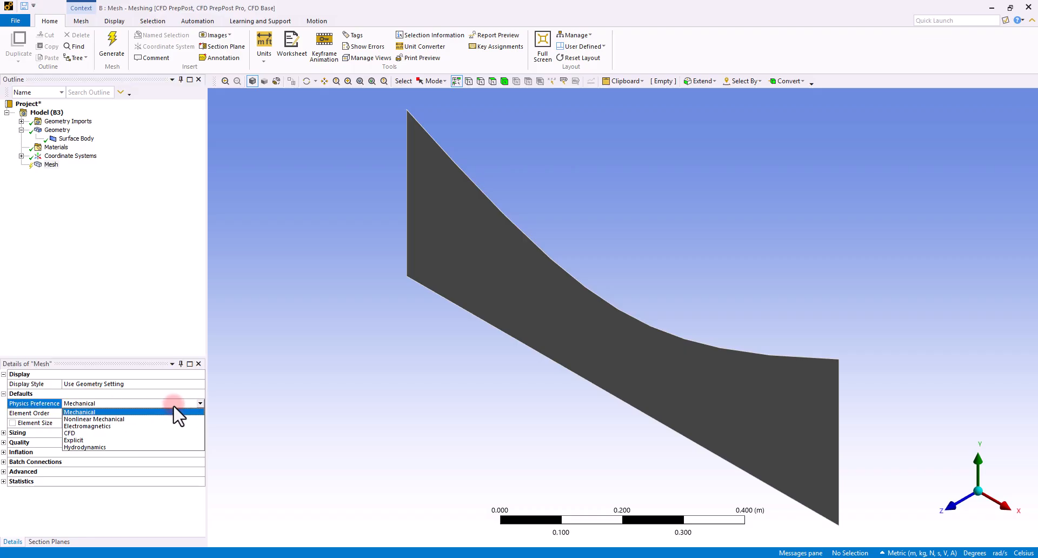
{"action": "left_click", "coordinate": [114, 438]}
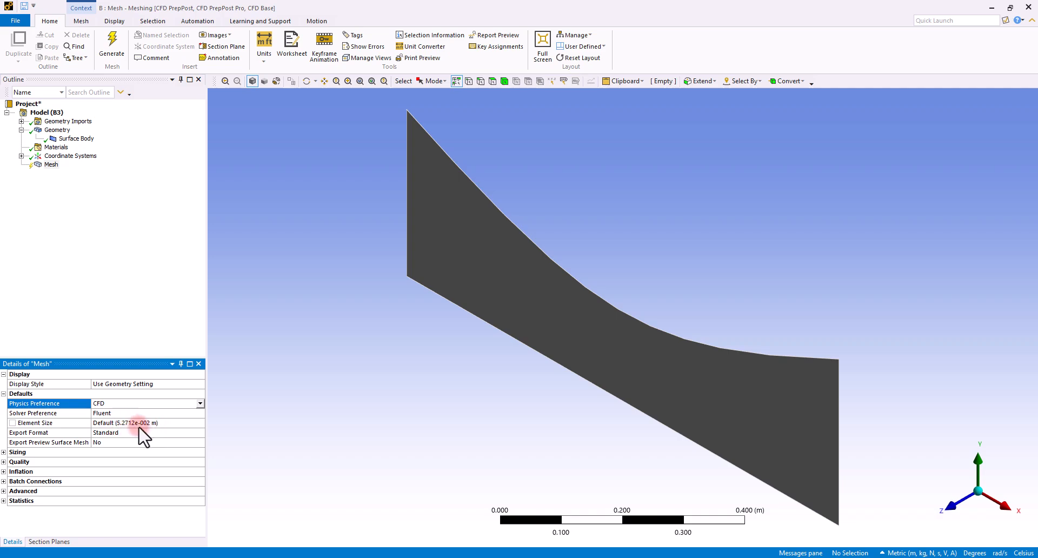
{"action": "left_click", "coordinate": [252, 380]}
Generate the nozzle mesh with the default element size and view it face-on along the Z axis
{"action": "left_click", "coordinate": [113, 54]}
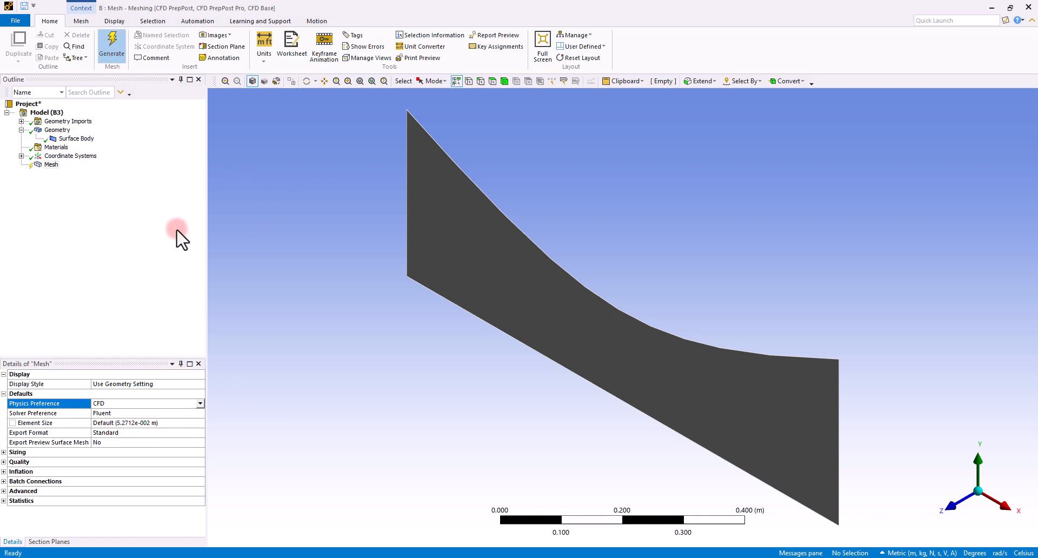
{"action": "left_click", "coordinate": [375, 373]}
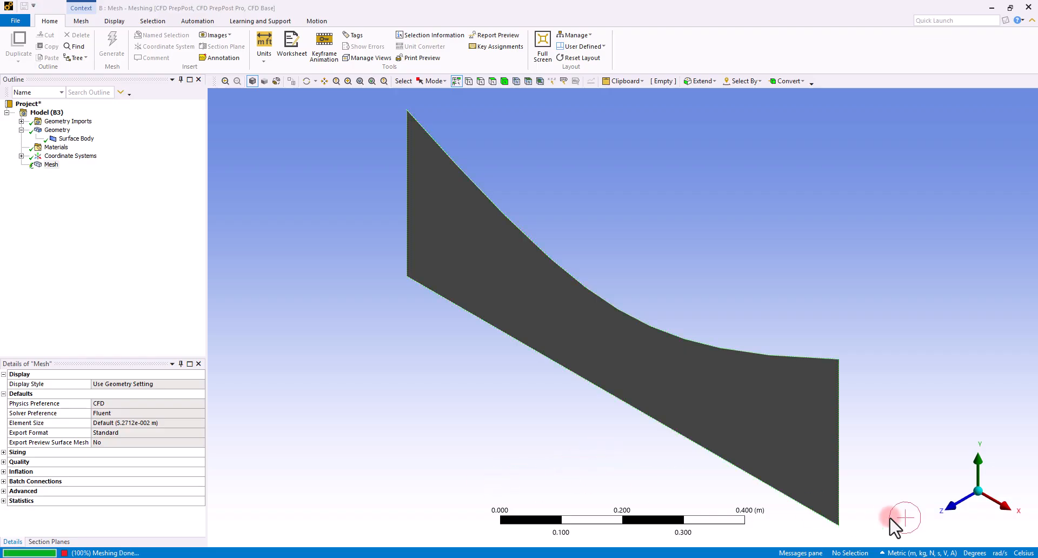
{"action": "left_click", "coordinate": [950, 504]}
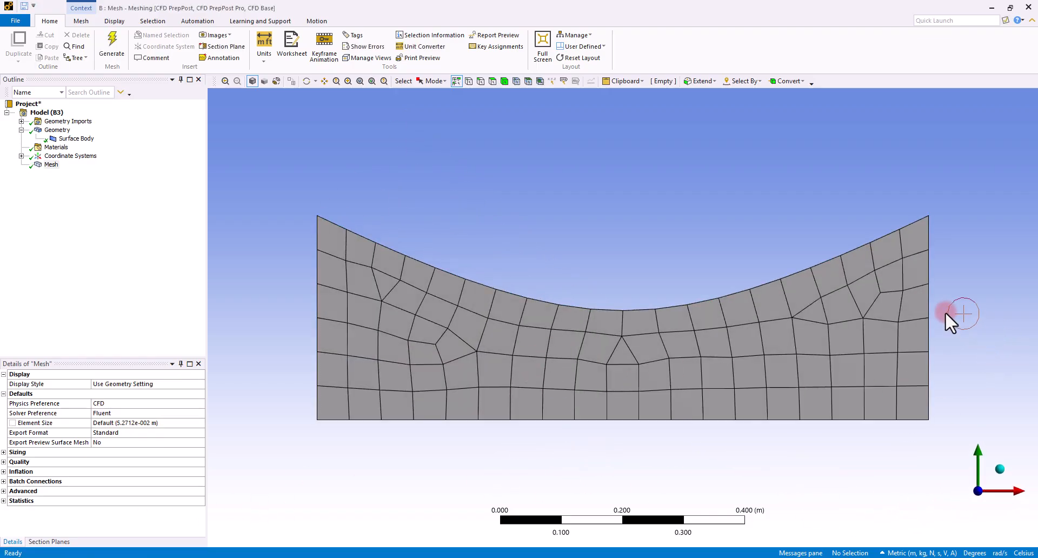
Add a face sizing control to the nozzle surface with an element size of 5e-3 m
{"action": "scroll", "coordinate": [945, 311], "scroll_direction": "down", "scroll_amount": 1}
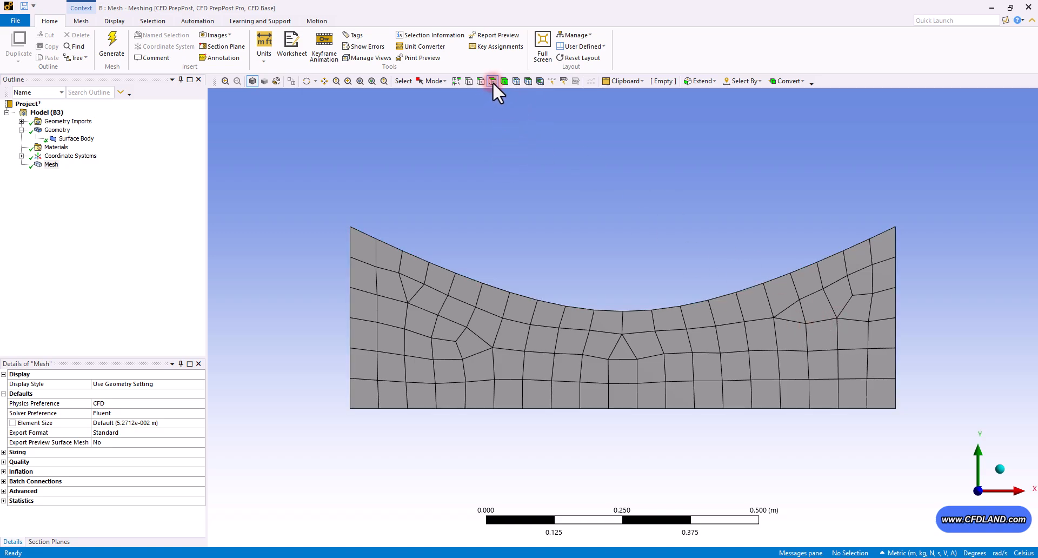
{"action": "left_click", "coordinate": [460, 315]}
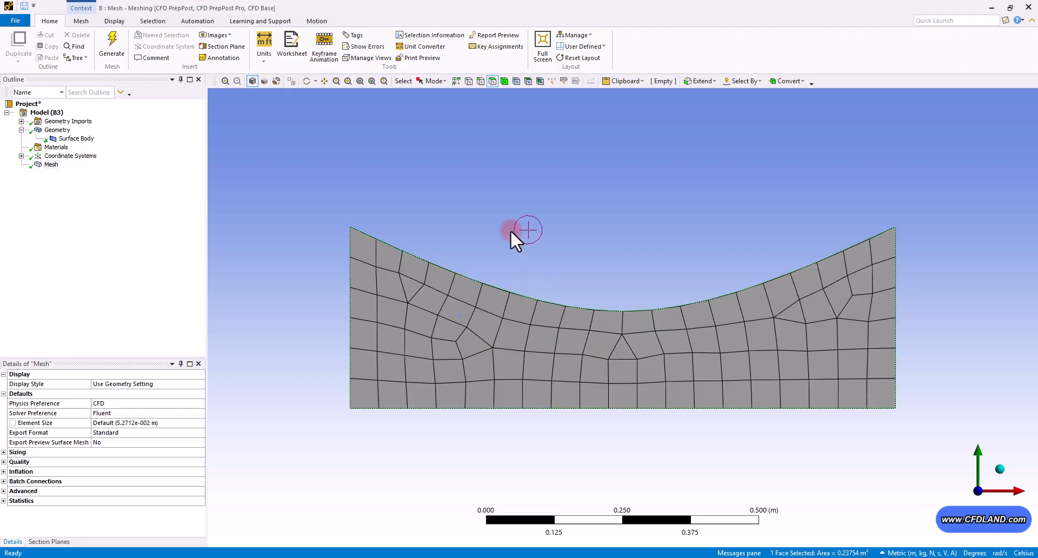
{"action": "right_click", "coordinate": [501, 201]}
{"action": "mouse_move", "coordinate": [588, 209]}
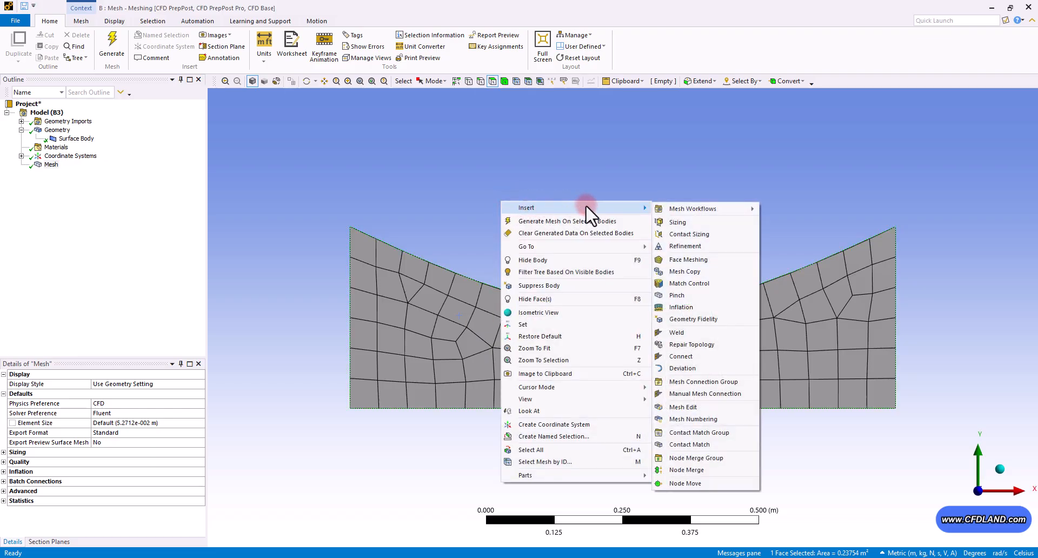
{"action": "left_click", "coordinate": [708, 221]}
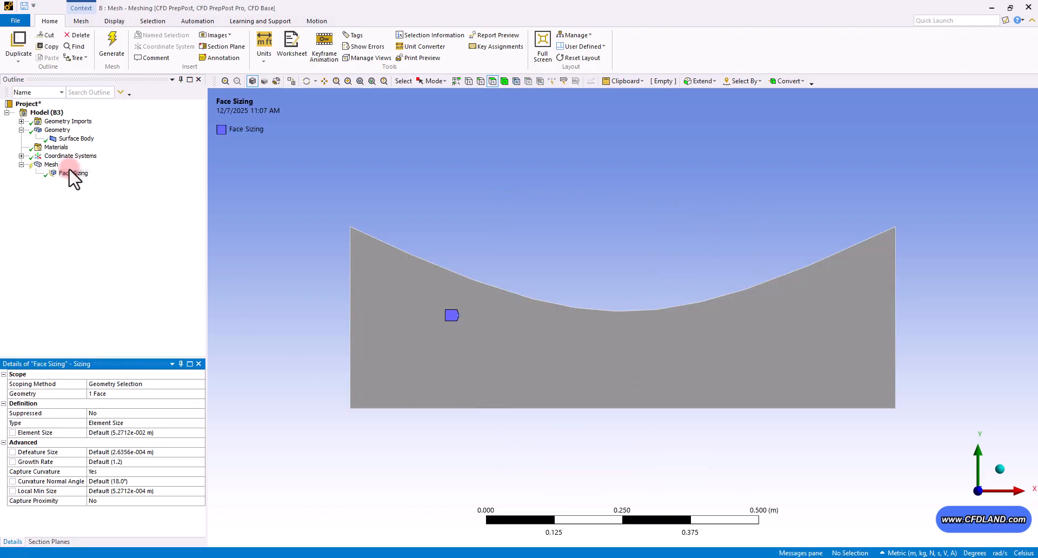
{"action": "left_click", "coordinate": [71, 173]}
{"action": "left_click", "coordinate": [118, 433]}
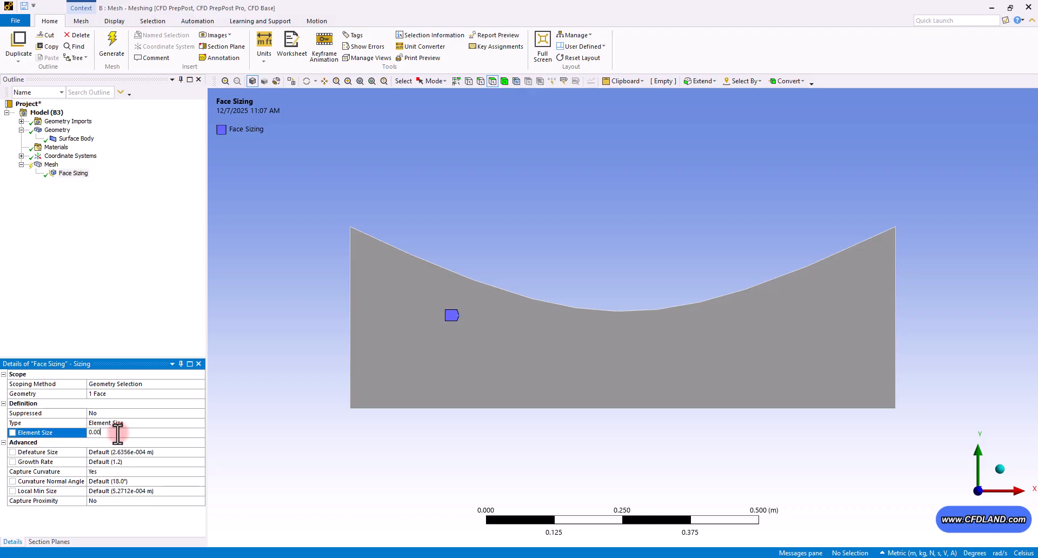
{"action": "type", "text": "5e-3"}
{"action": "key", "text": "Return"}
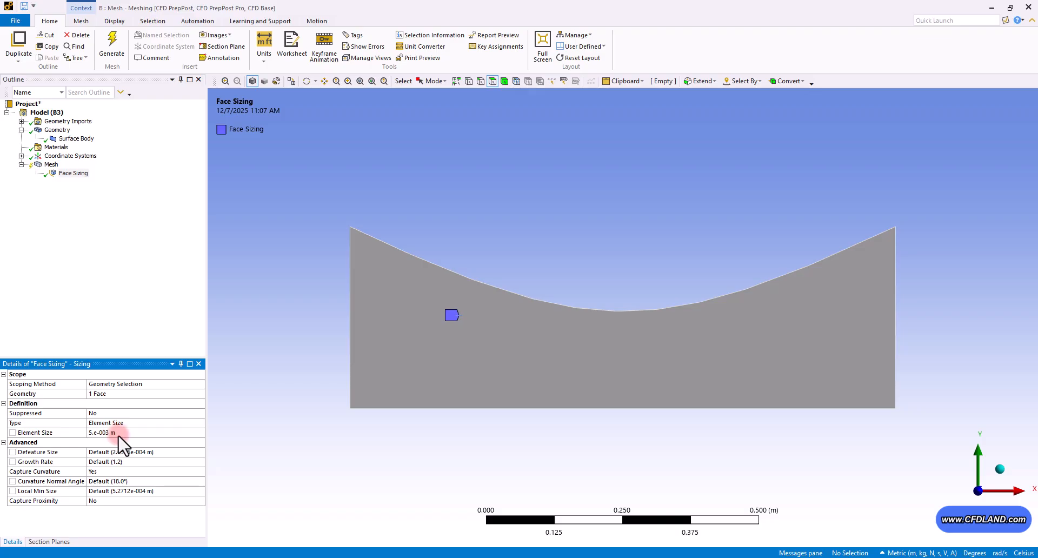
Generate the mesh with the face sizing applied and display it on the nozzle surface
{"action": "left_click", "coordinate": [112, 43]}
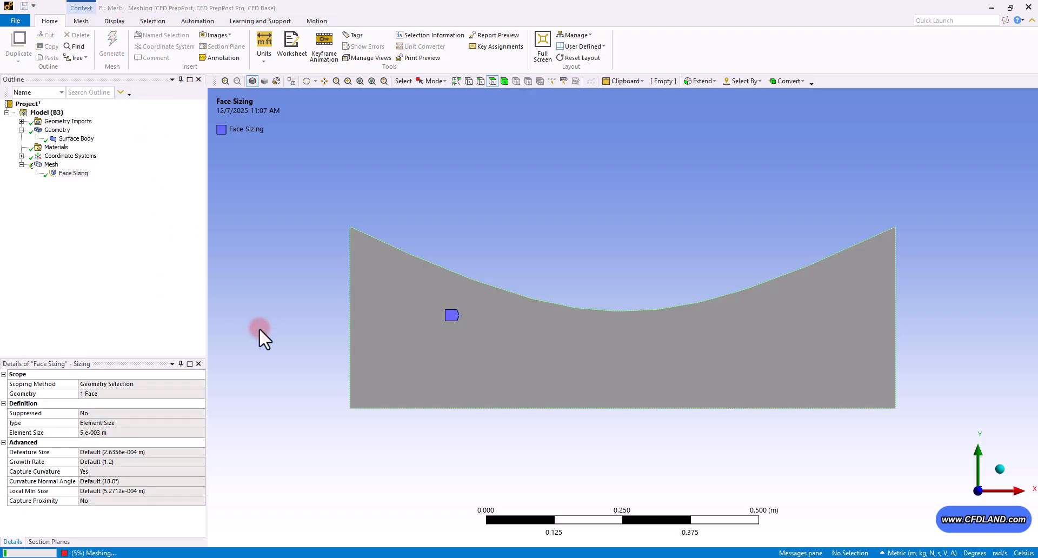
{"action": "left_click", "coordinate": [242, 422]}
{"action": "left_click", "coordinate": [32, 553]}
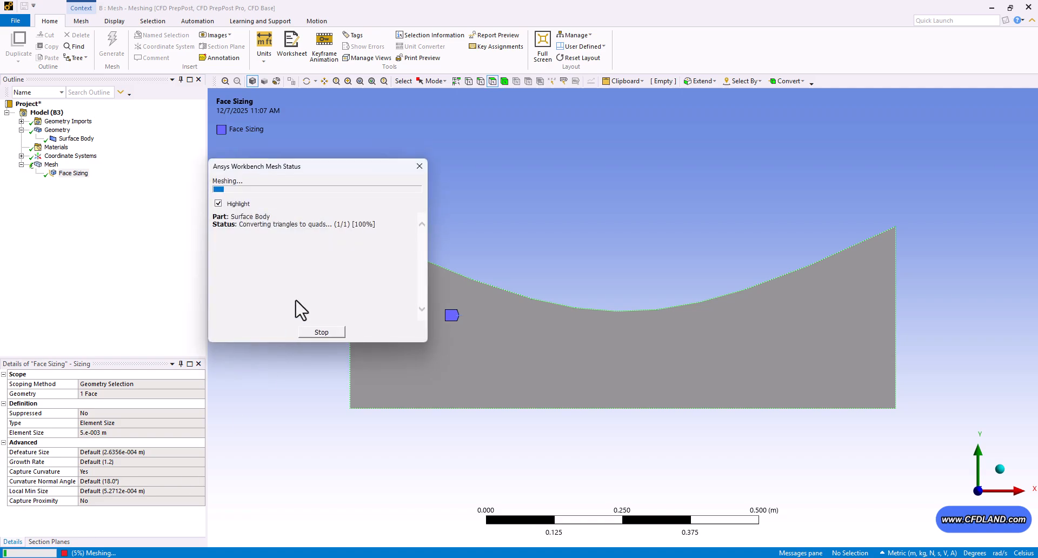
{"action": "left_click", "coordinate": [52, 165]}
{"action": "left_click", "coordinate": [338, 358]}
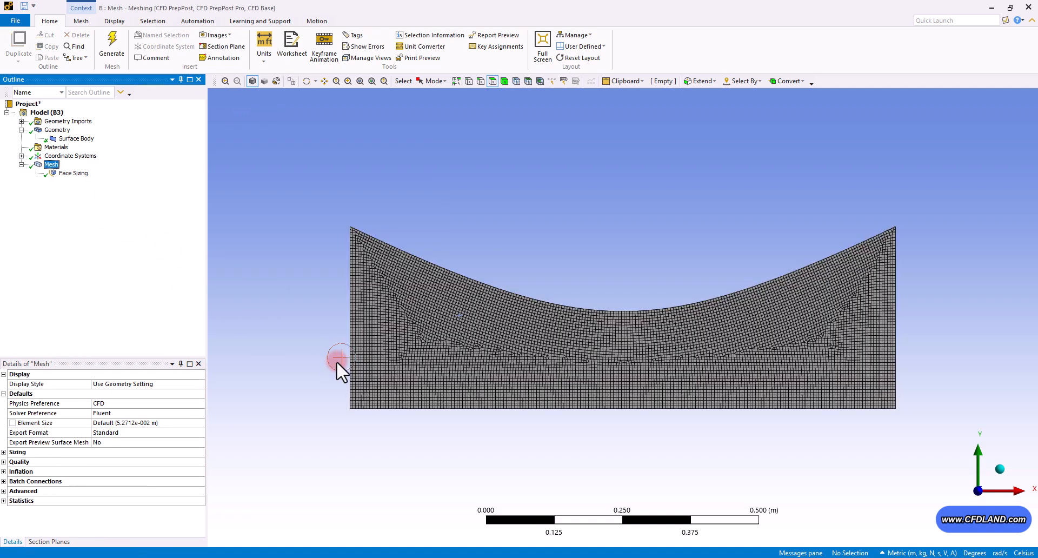
{"action": "scroll", "coordinate": [632, 430], "scroll_direction": "up", "scroll_amount": 2}
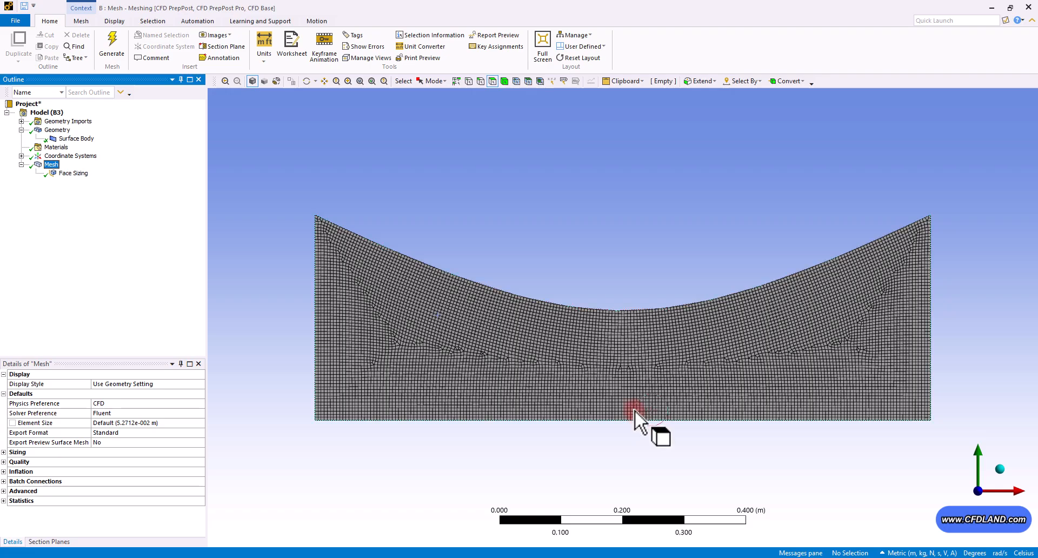
{"action": "middle_click_drag", "start_coordinate": [635, 416], "coordinate": [625, 374], "text": "ctrl"}
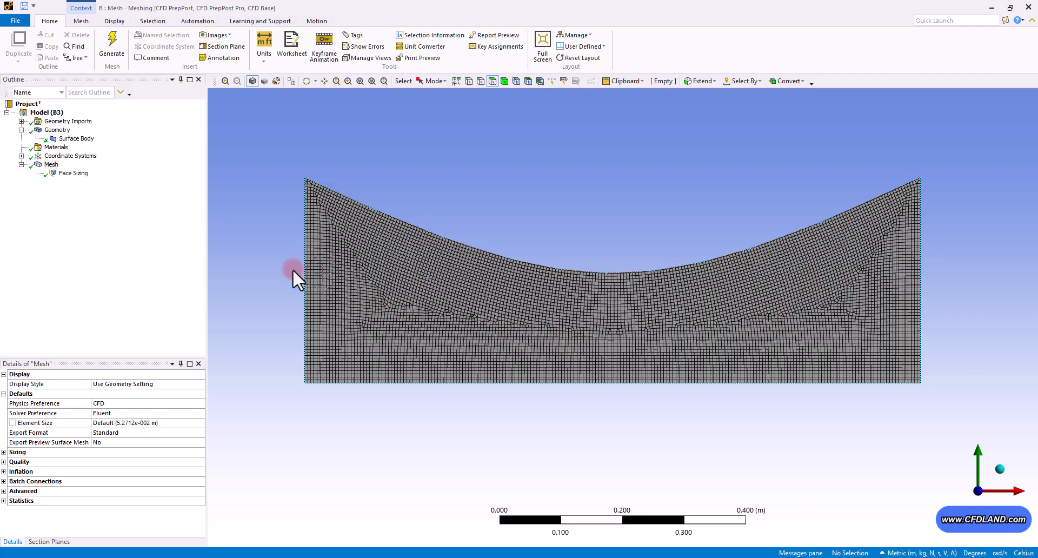
Add a Face Meshing control scoped to the nozzle face and check its mapped mesh and method settings
{"action": "right_click", "coordinate": [53, 166]}
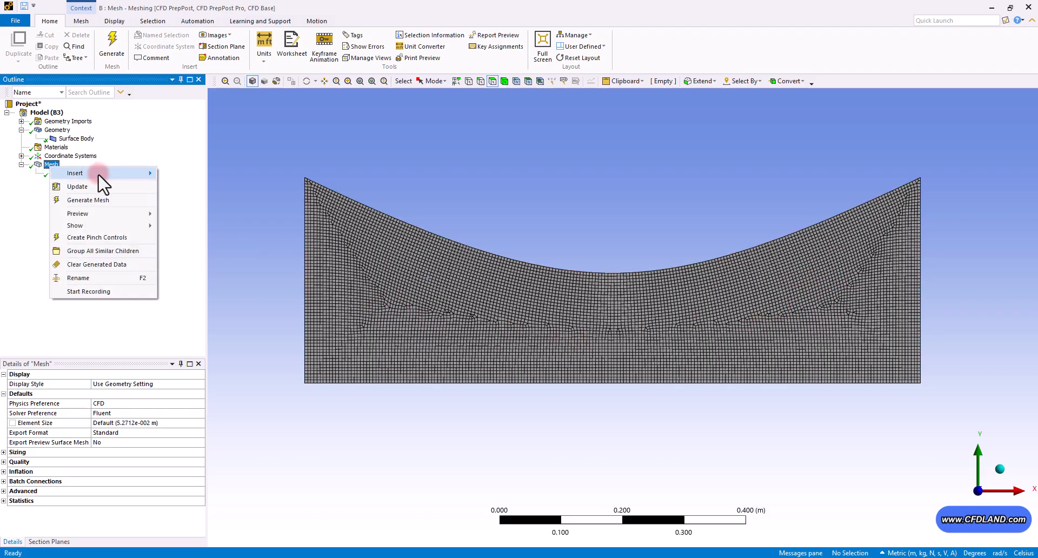
{"action": "mouse_move", "coordinate": [73, 173]}
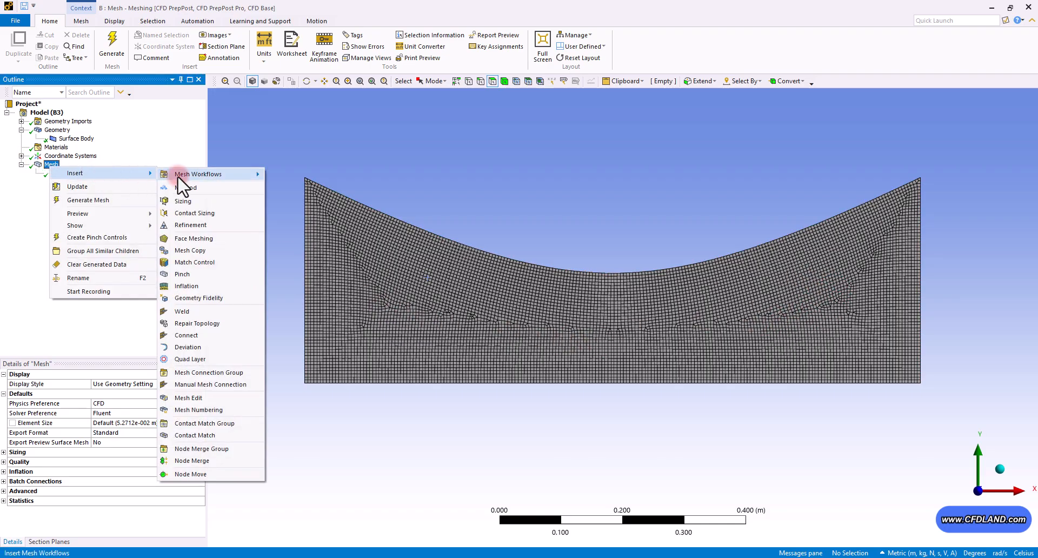
{"action": "left_click", "coordinate": [194, 238]}
{"action": "left_click", "coordinate": [507, 305]}
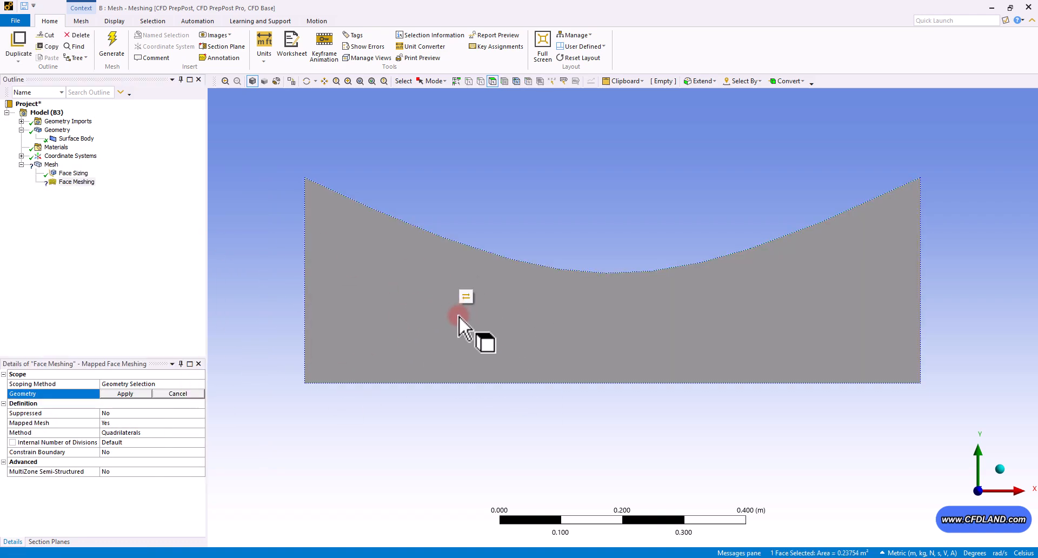
{"action": "left_click", "coordinate": [130, 393]}
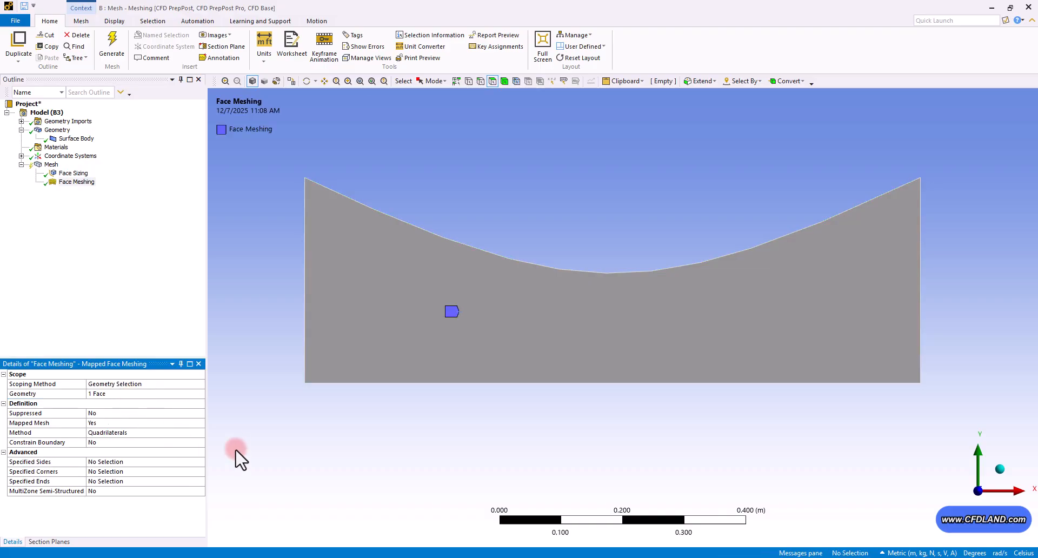
{"action": "left_click", "coordinate": [46, 432]}
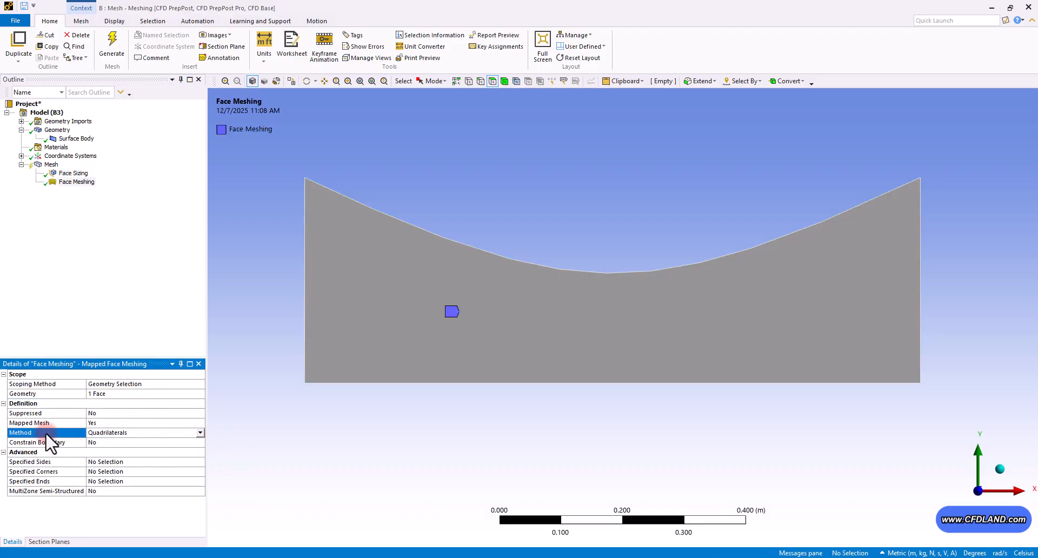
{"action": "left_click", "coordinate": [17, 423]}
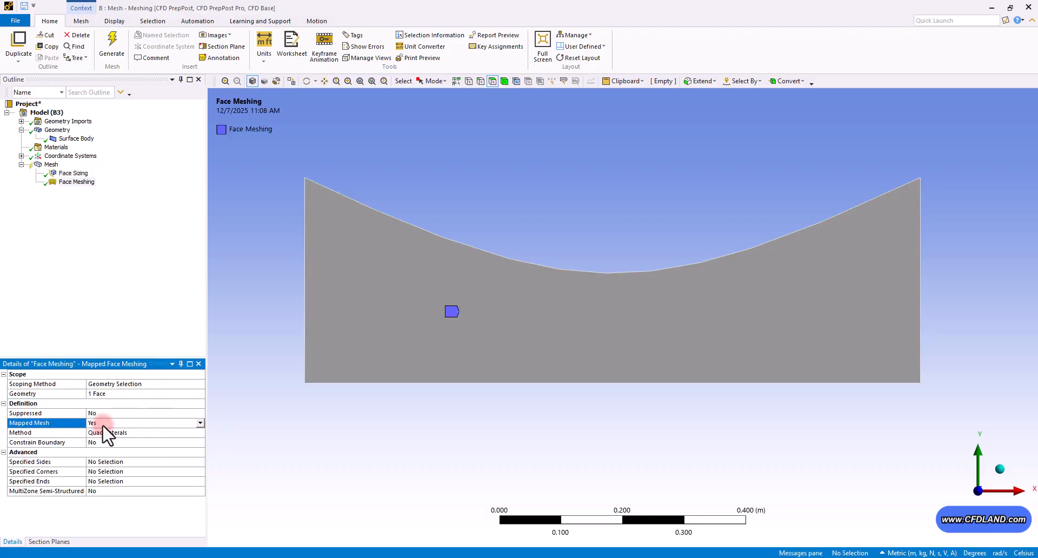
Regenerate the mesh with the Face Meshing control and display the whole nozzle mesh
{"action": "left_click", "coordinate": [112, 54]}
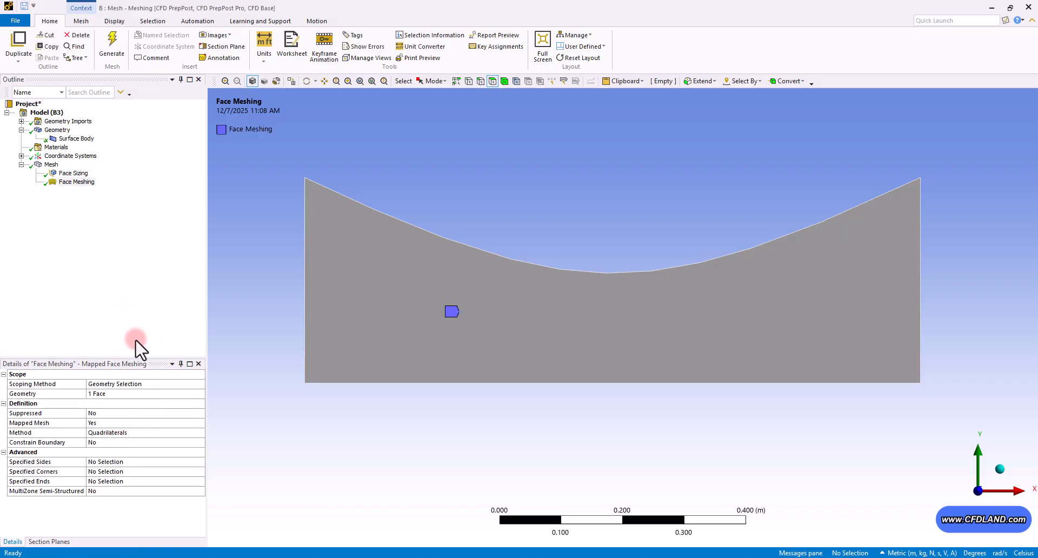
{"action": "left_click", "coordinate": [52, 164]}
{"action": "scroll", "coordinate": [642, 475], "scroll_direction": "up", "scroll_amount": 1}
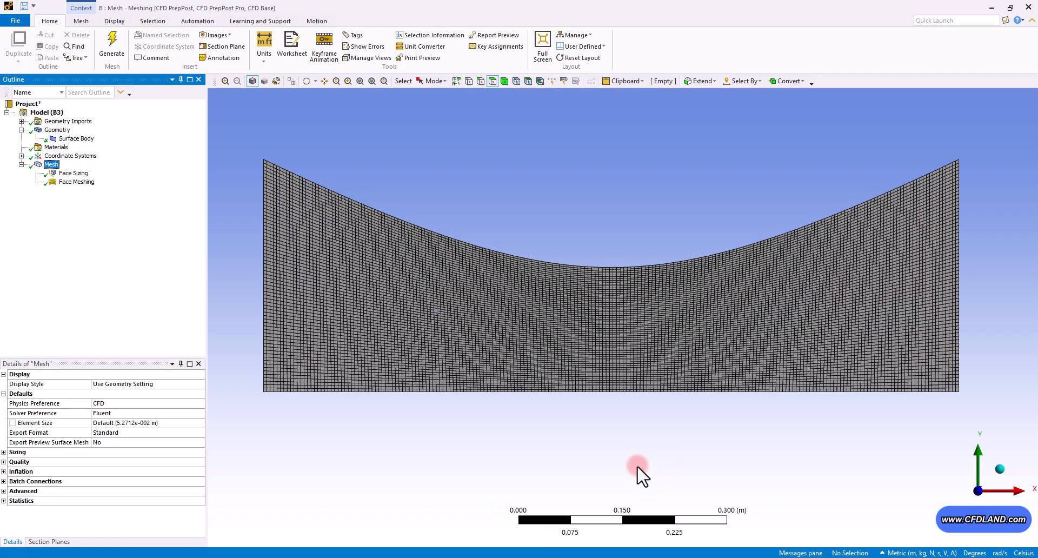
{"action": "middle_click_drag", "start_coordinate": [572, 427], "coordinate": [571, 419], "text": "ctrl"}
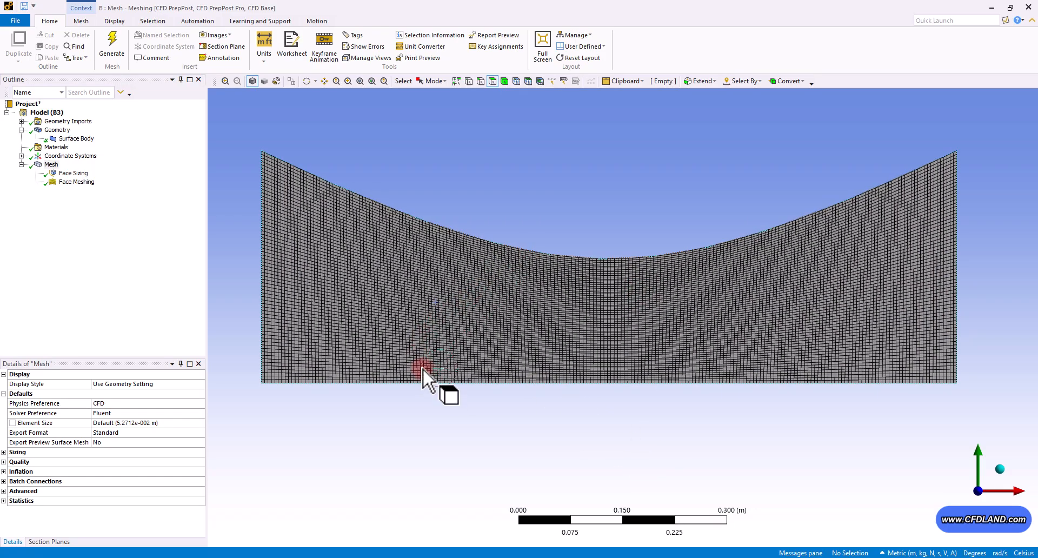
Examine the structured cells up close along the nozzle, from the inlet side through the throat to the outlet side
{"action": "right_click_drag", "start_coordinate": [251, 252], "coordinate": [397, 364]}
{"action": "middle_click_drag", "start_coordinate": [557, 447], "coordinate": [485, 307], "text": "ctrl"}
{"action": "middle_click_drag", "start_coordinate": [609, 333], "coordinate": [468, 331], "text": "ctrl"}
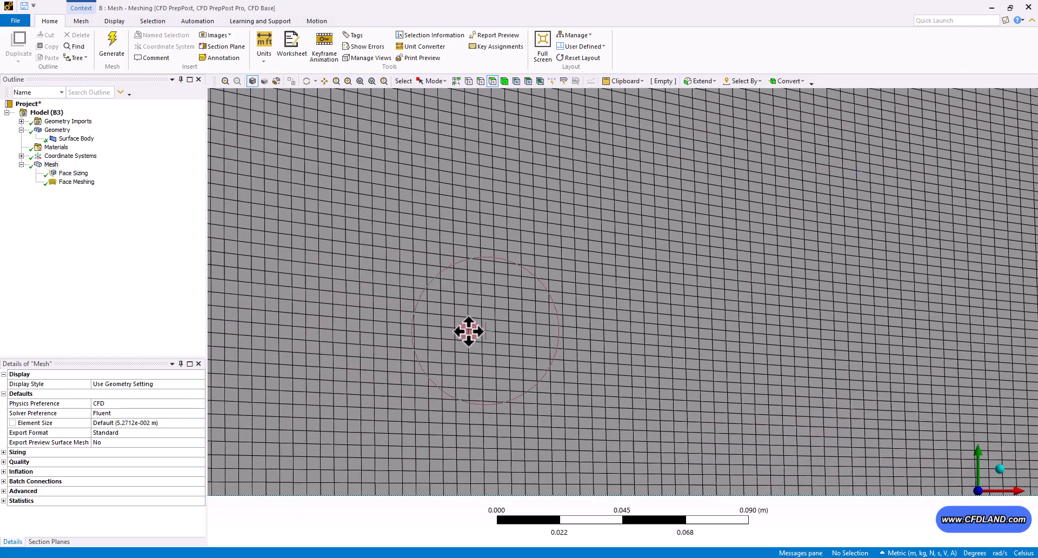
{"action": "scroll", "coordinate": [652, 324], "scroll_direction": "down", "scroll_amount": 3}
{"action": "scroll", "coordinate": [643, 350], "scroll_direction": "down", "scroll_amount": 2}
{"action": "middle_click_drag", "start_coordinate": [817, 336], "coordinate": [489, 372], "text": "ctrl"}
{"action": "middle_click_drag", "start_coordinate": [762, 329], "coordinate": [524, 319], "text": "ctrl"}
{"action": "scroll", "coordinate": [610, 326], "scroll_direction": "down", "scroll_amount": 4}
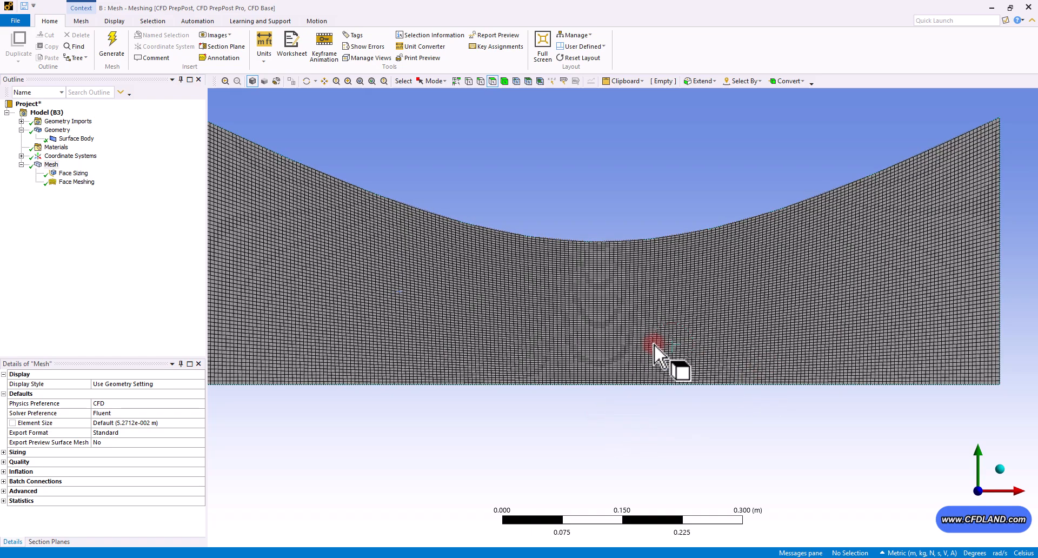
{"action": "middle_click_drag", "start_coordinate": [610, 309], "coordinate": [634, 307], "text": "ctrl"}
{"action": "scroll", "coordinate": [630, 308], "scroll_direction": "down", "scroll_amount": 2}
{"action": "middle_click_drag", "start_coordinate": [673, 343], "coordinate": [660, 366], "text": "ctrl"}
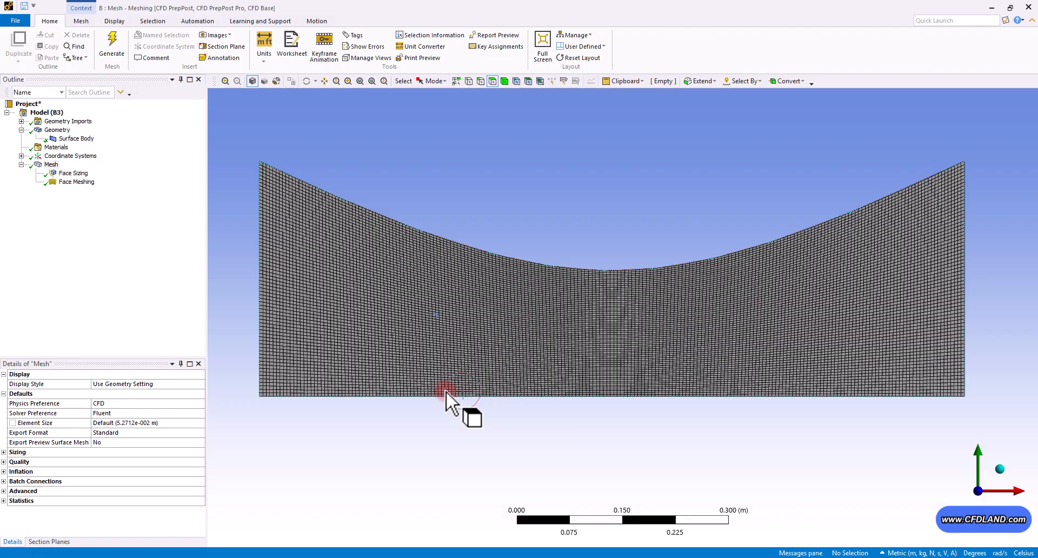
{"action": "middle_click_drag", "start_coordinate": [446, 390], "coordinate": [440, 381], "text": "ctrl"}
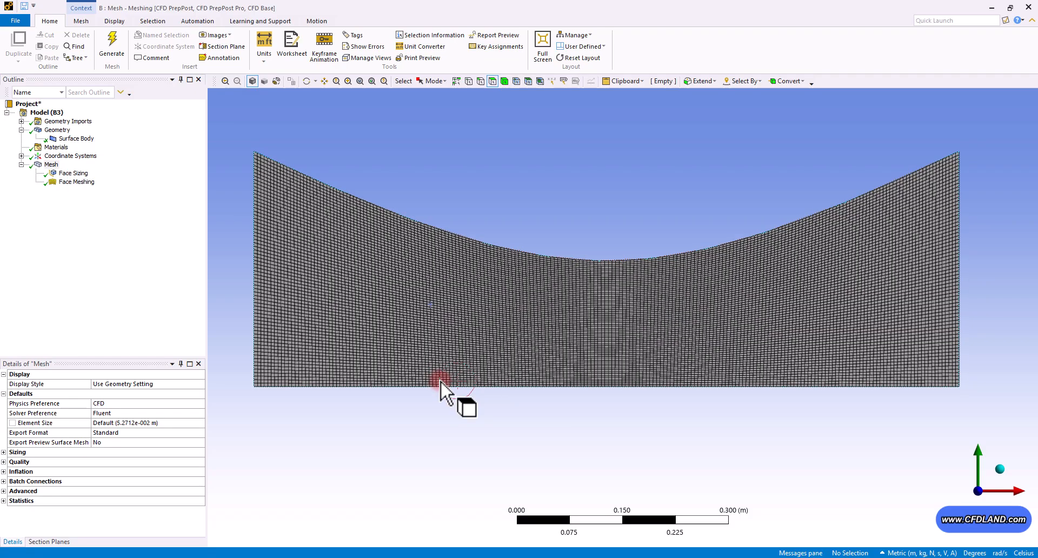
Check the mesh statistics for the number of elements
{"action": "left_click", "coordinate": [5, 501]}
{"action": "left_click", "coordinate": [100, 520]}
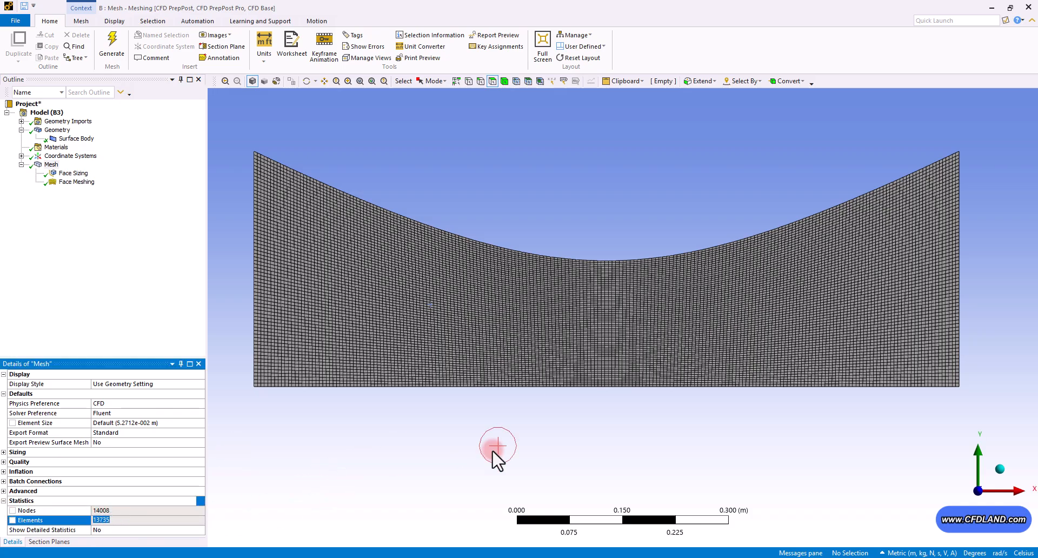
{"action": "scroll", "coordinate": [533, 432], "scroll_direction": "down", "scroll_amount": 1}
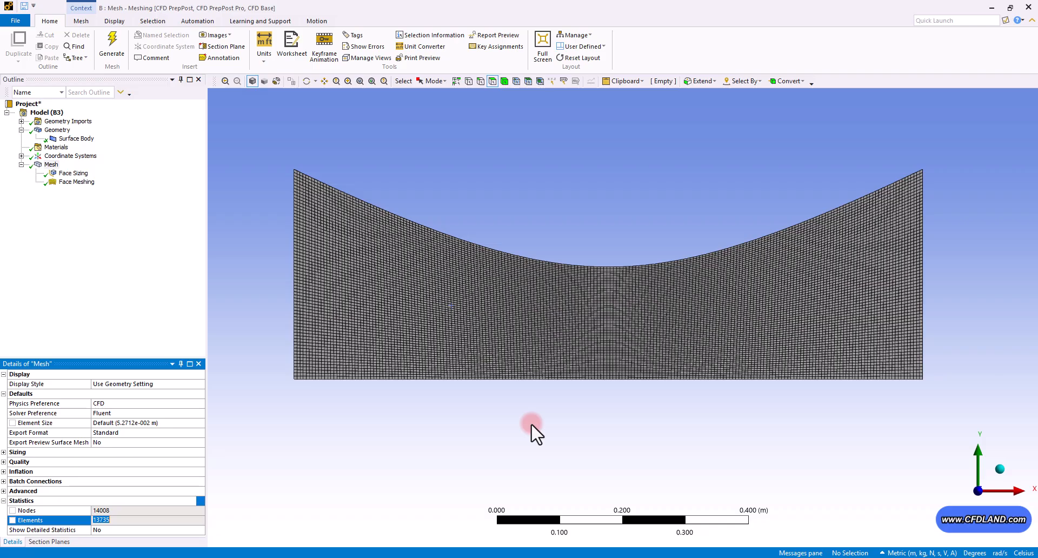
{"action": "scroll", "coordinate": [533, 431], "scroll_direction": "down", "scroll_amount": 1}
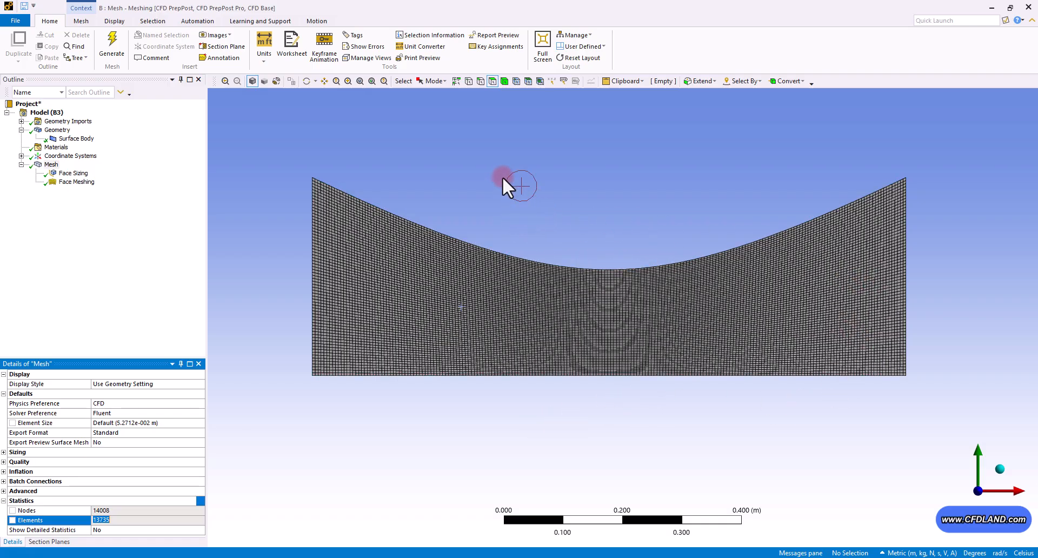
Create a named selection called "inlet" from the nozzle's left vertical edge
{"action": "left_click", "coordinate": [480, 82]}
{"action": "left_click", "coordinate": [312, 295]}
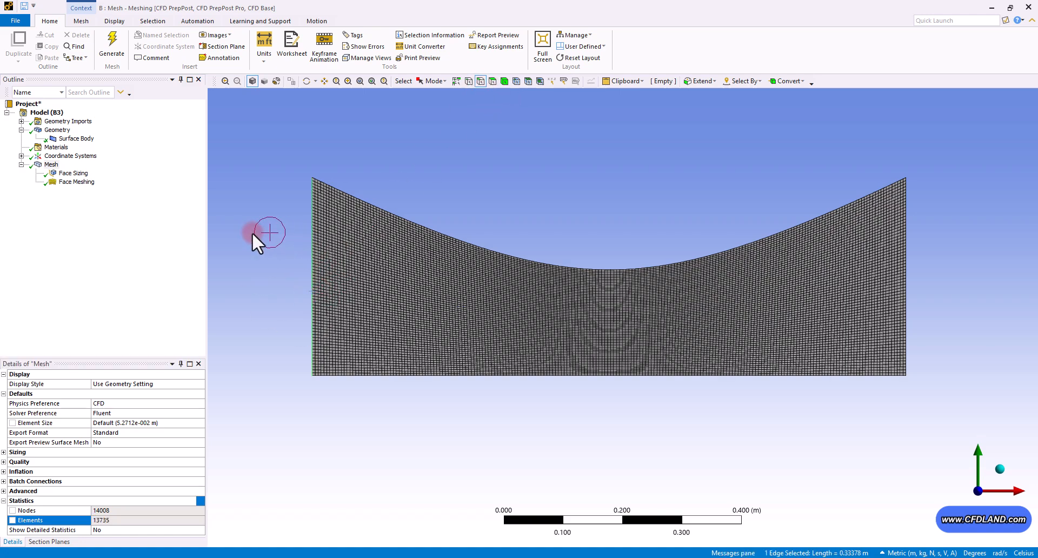
{"action": "right_click", "coordinate": [245, 219]}
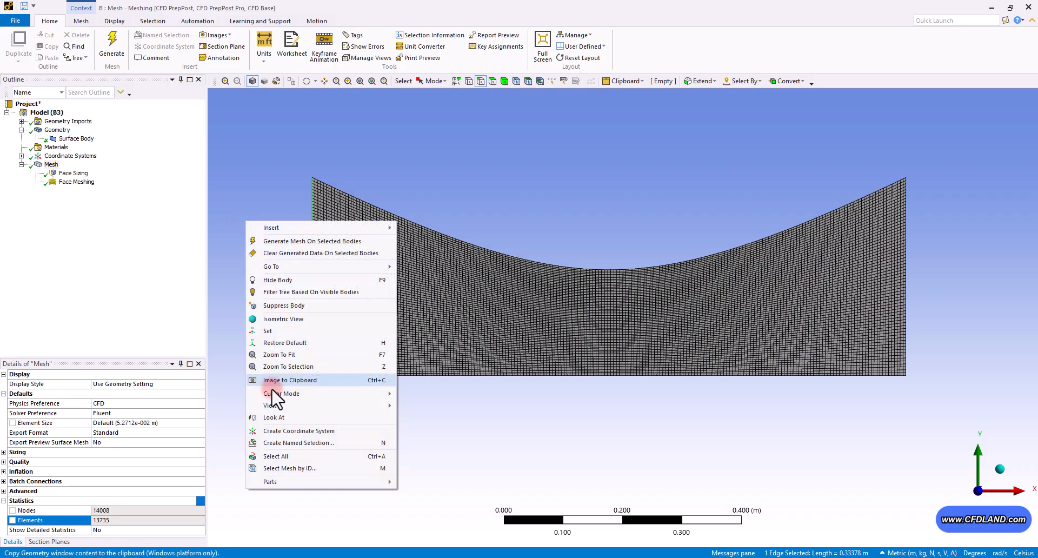
{"action": "left_click", "coordinate": [276, 443]}
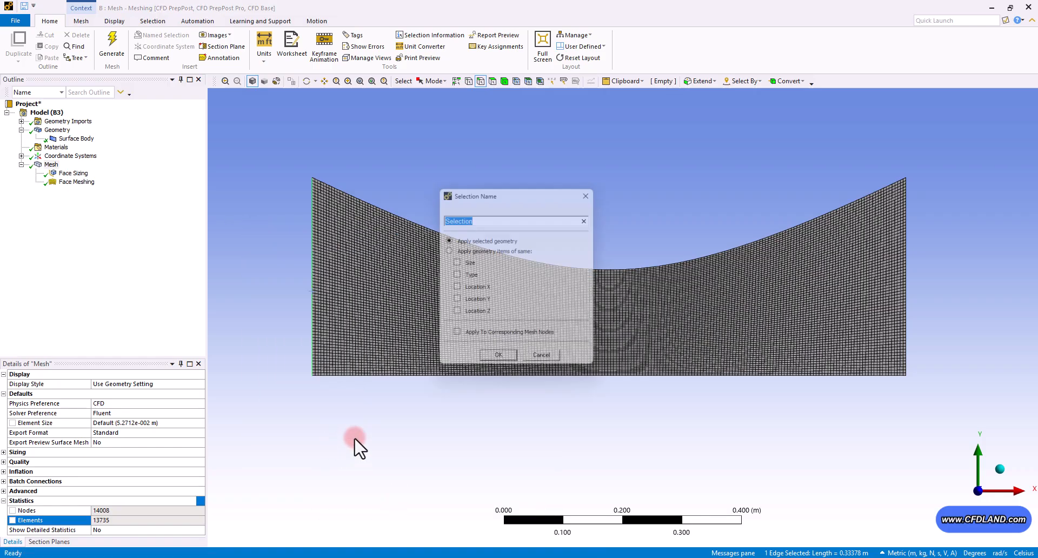
{"action": "type", "text": "inlet"}
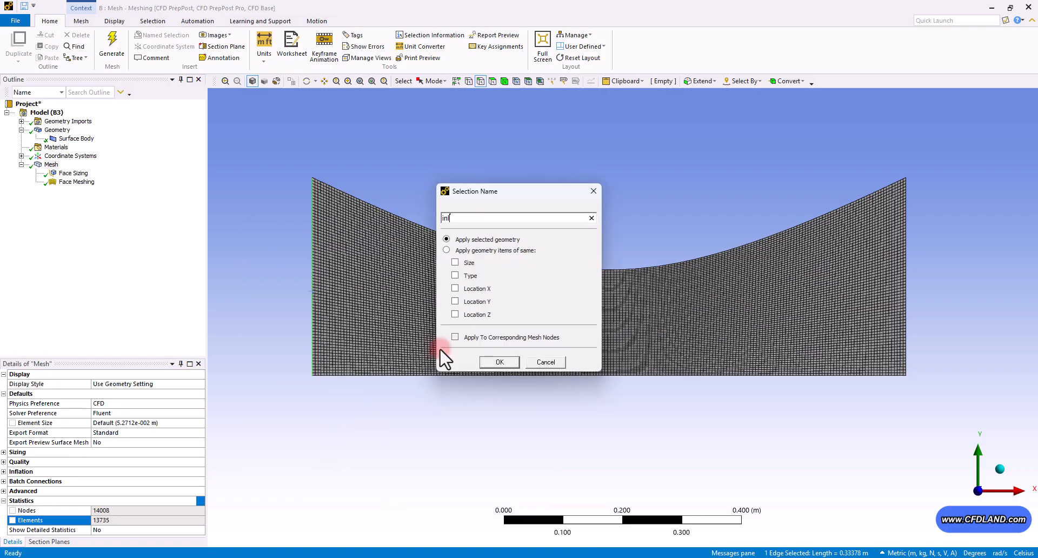
{"action": "key", "text": "Return"}
Create a named selection called "outlet" from the nozzle's right vertical edge
{"action": "left_click", "coordinate": [905, 270]}
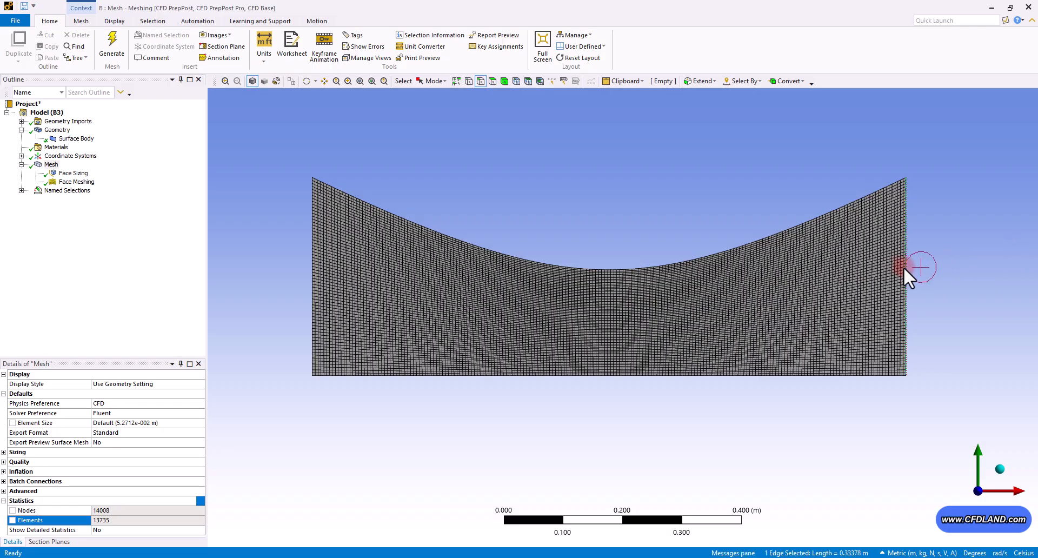
{"action": "right_click", "coordinate": [904, 269]}
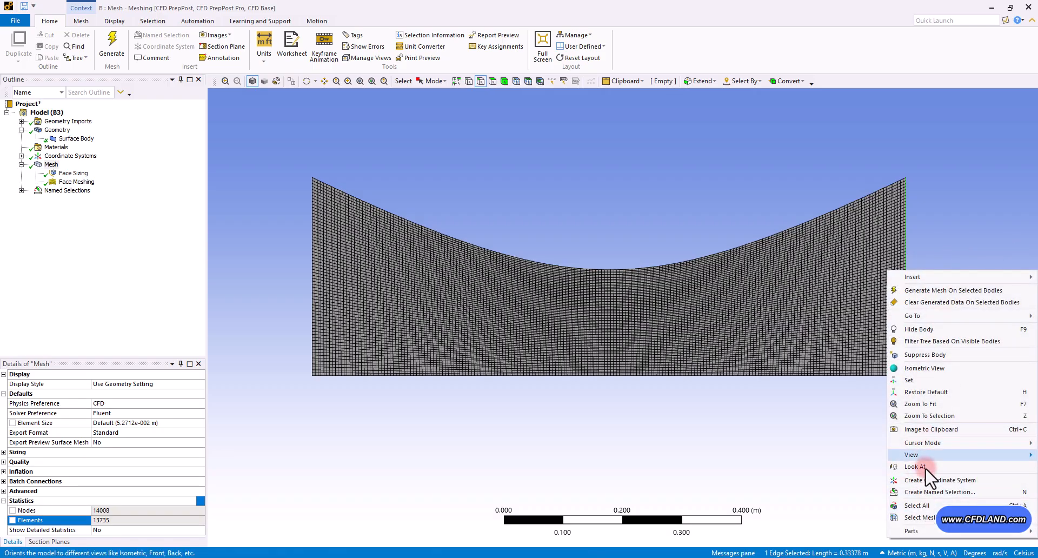
{"action": "left_click", "coordinate": [942, 492]}
{"action": "type", "text": "ou"}
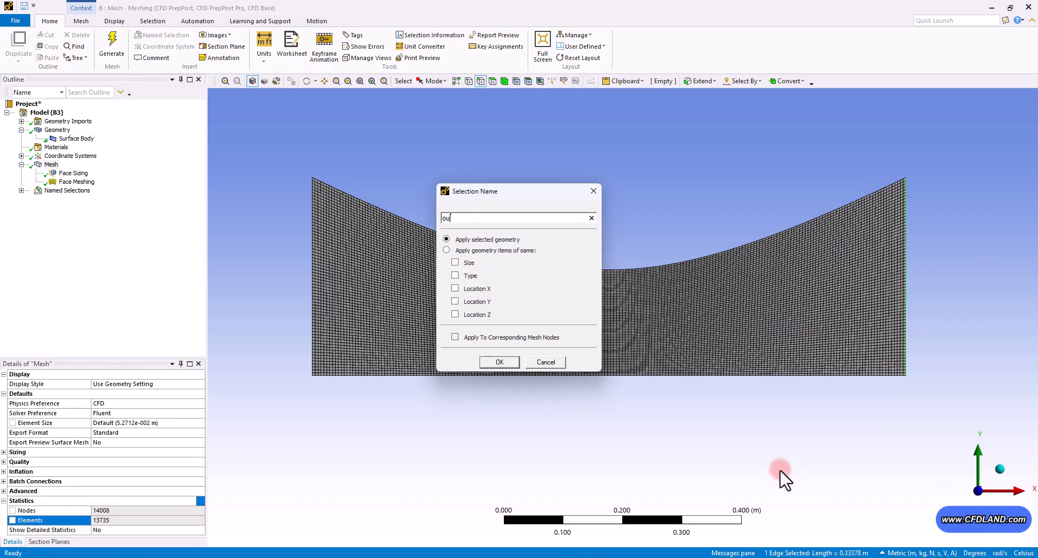
{"action": "type", "text": "tlet"}
{"action": "key", "text": "Return"}
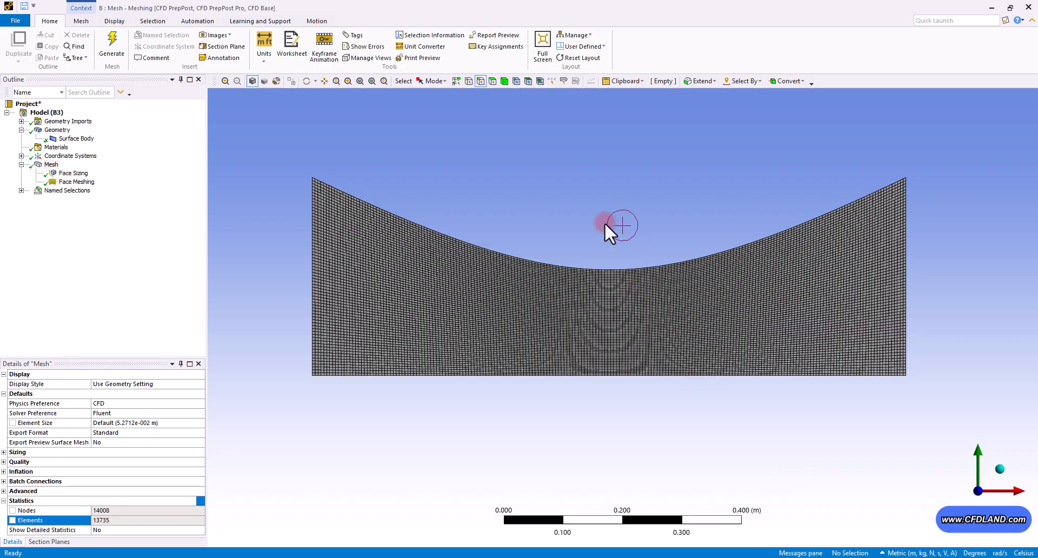
Create a named selection called "wall" from the nozzle's curved upper edge
{"action": "left_click", "coordinate": [605, 271]}
{"action": "right_click", "coordinate": [605, 274]}
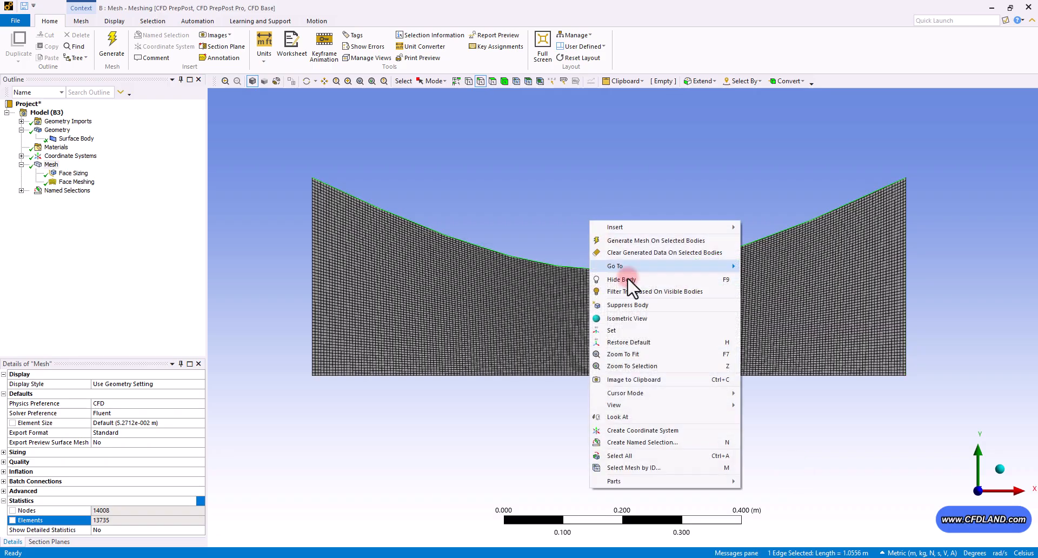
{"action": "left_click", "coordinate": [654, 444]}
{"action": "type", "text": "wall"}
{"action": "key", "text": "Return"}
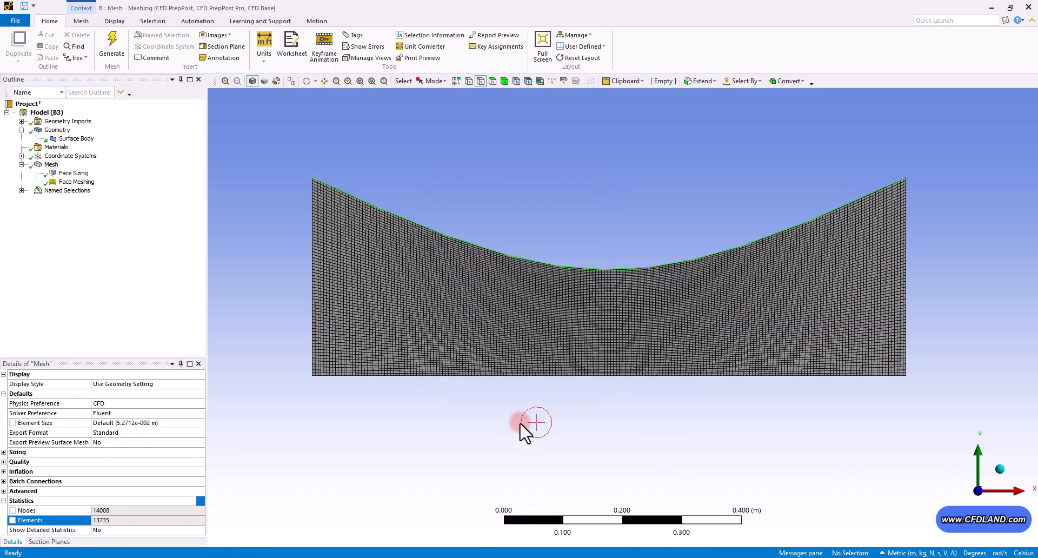
Create a named selection called "axis" from the nozzle's straight bottom edge
{"action": "left_click", "coordinate": [522, 380]}
{"action": "right_click", "coordinate": [503, 405]}
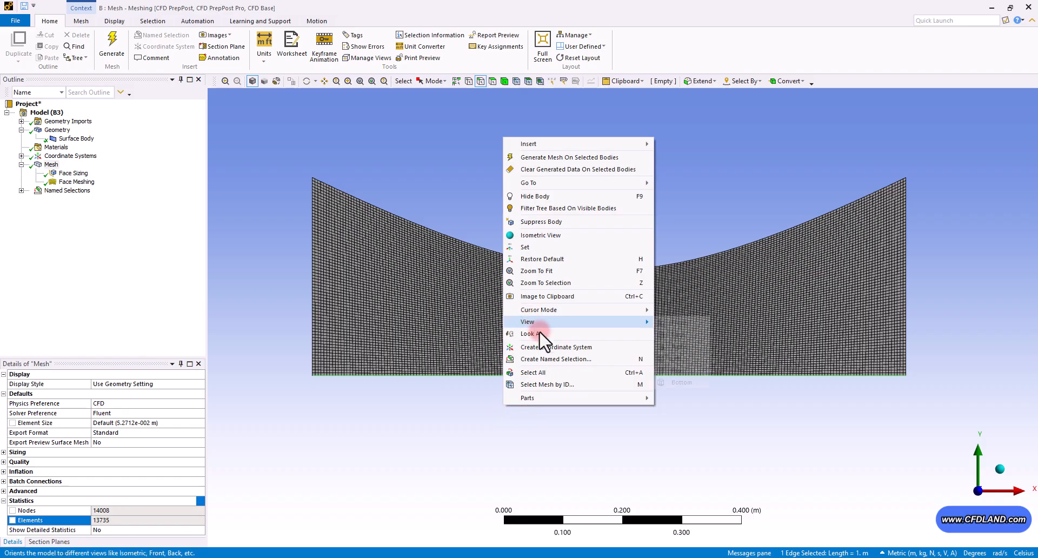
{"action": "left_click", "coordinate": [508, 360]}
{"action": "type", "text": "axis"}
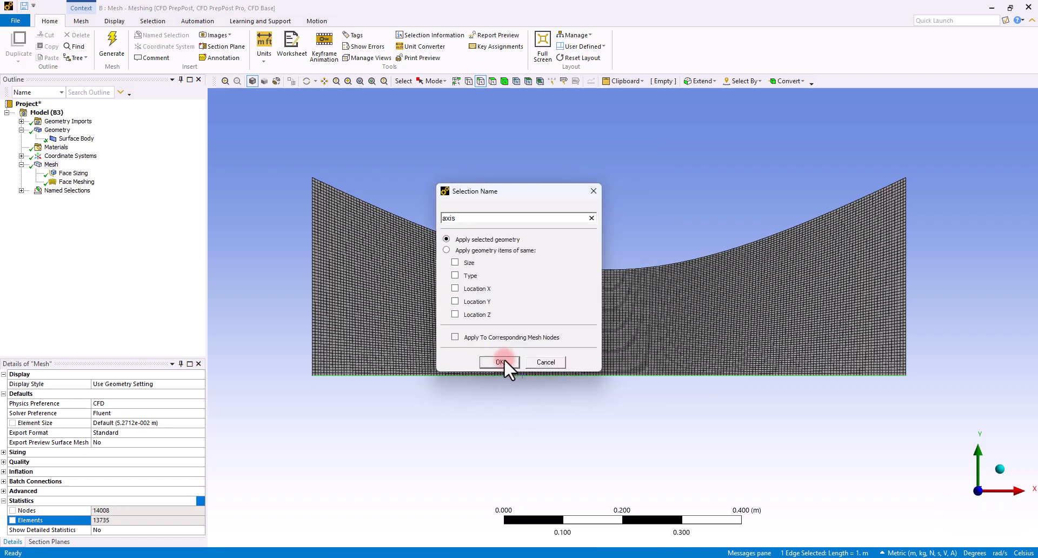
{"action": "left_click", "coordinate": [503, 360]}
Display the inlet, outlet, wall and axis named selections together to check their edges on the nozzle
{"action": "left_click", "coordinate": [21, 190]}
{"action": "left_click", "coordinate": [63, 199]}
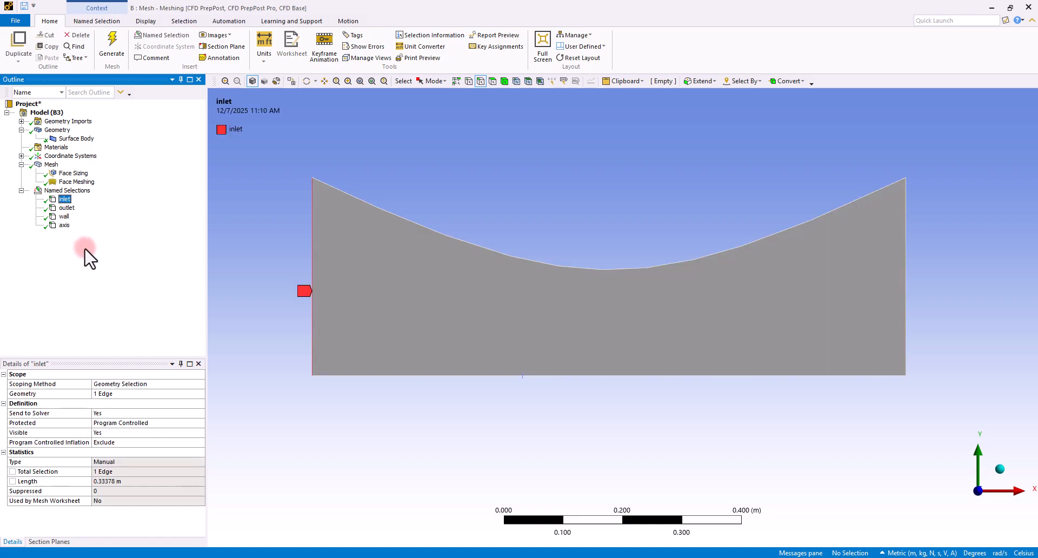
{"action": "left_click", "coordinate": [64, 225], "text": "shift"}
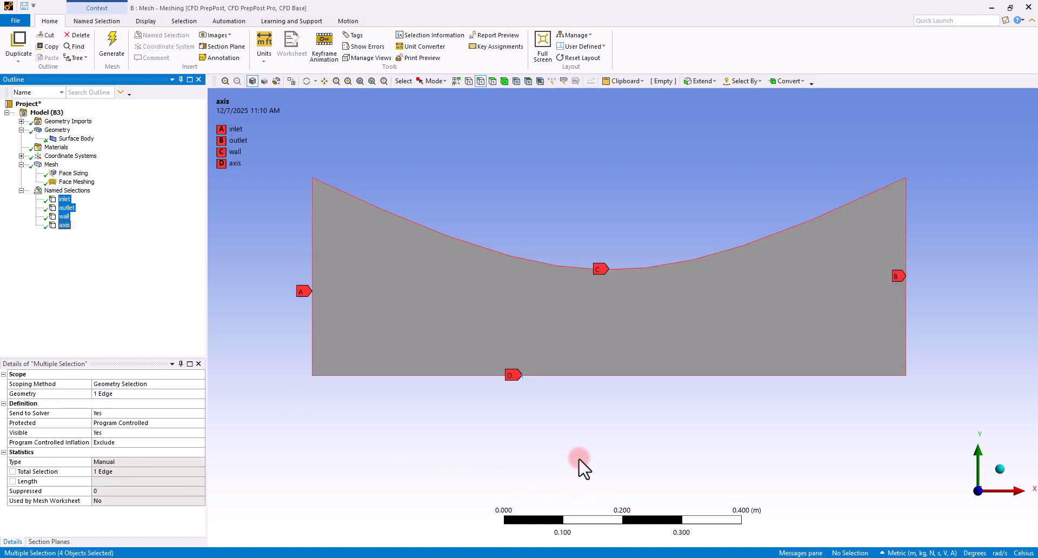
Return to Workbench, add a Fluent system linked to the Mesh cell, and update the mesh
{"action": "left_click", "coordinate": [1028, 8]}
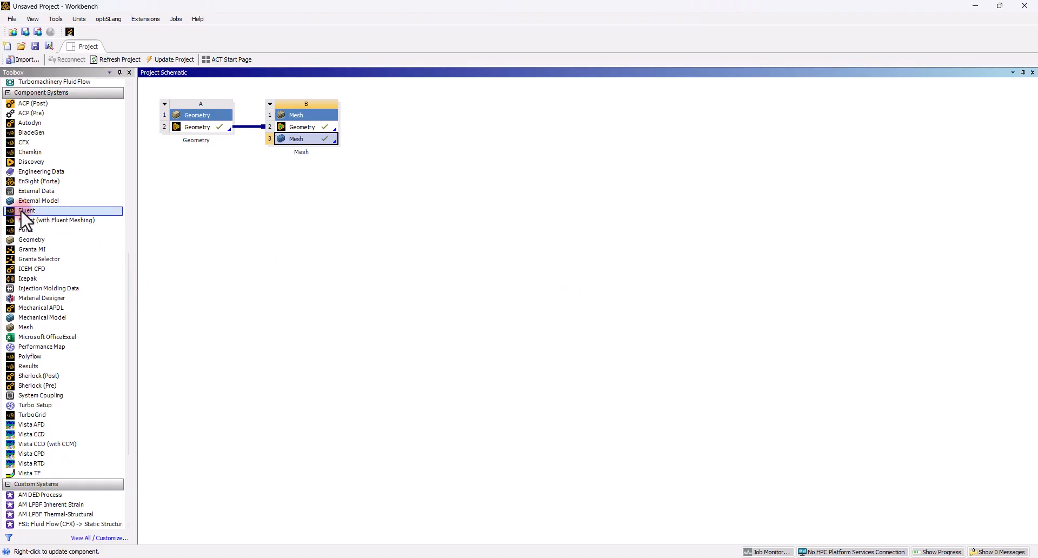
{"action": "left_click_drag", "start_coordinate": [27, 210], "coordinate": [301, 142]}
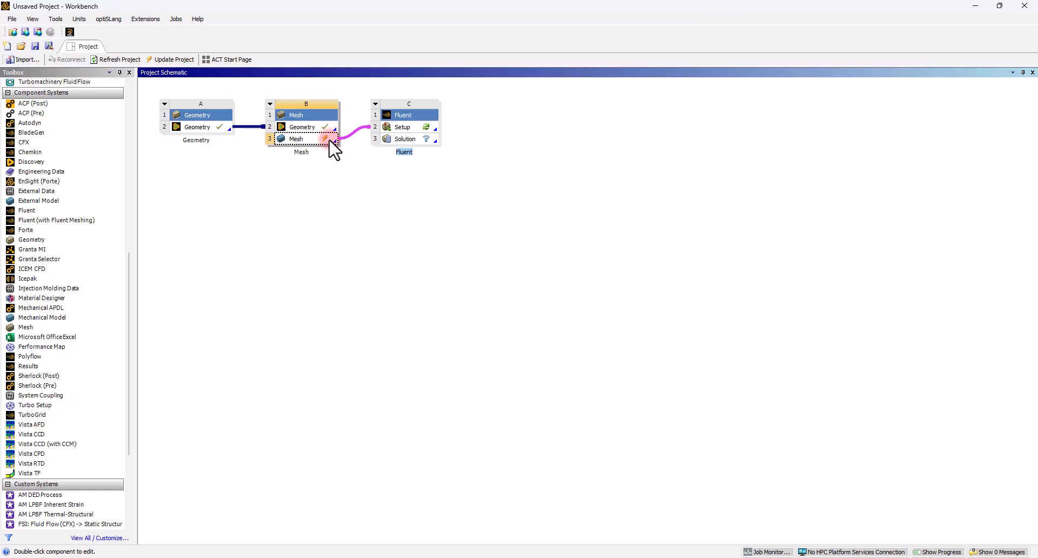
{"action": "left_click", "coordinate": [310, 142]}
{"action": "right_click", "coordinate": [310, 144]}
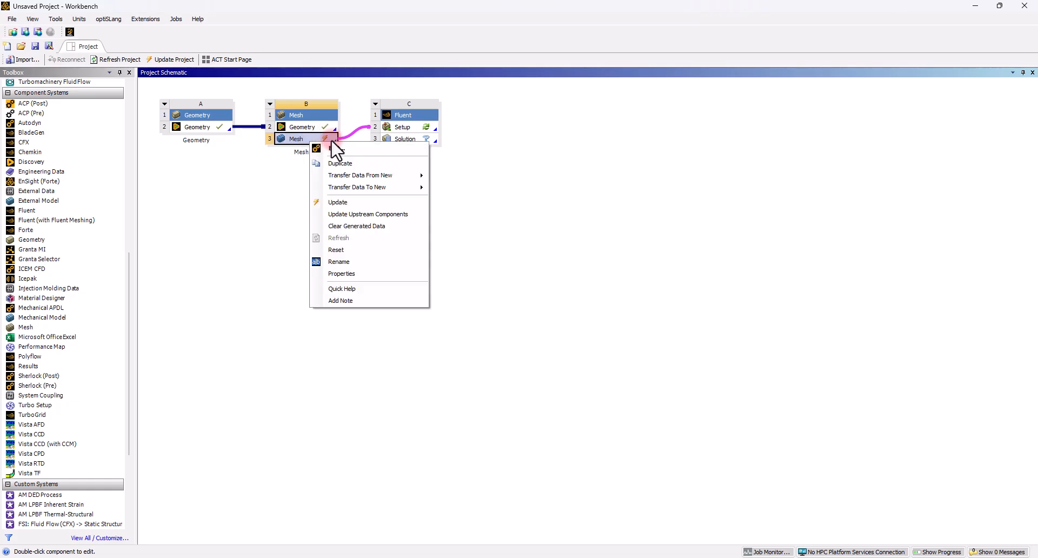
{"action": "left_click", "coordinate": [344, 200]}
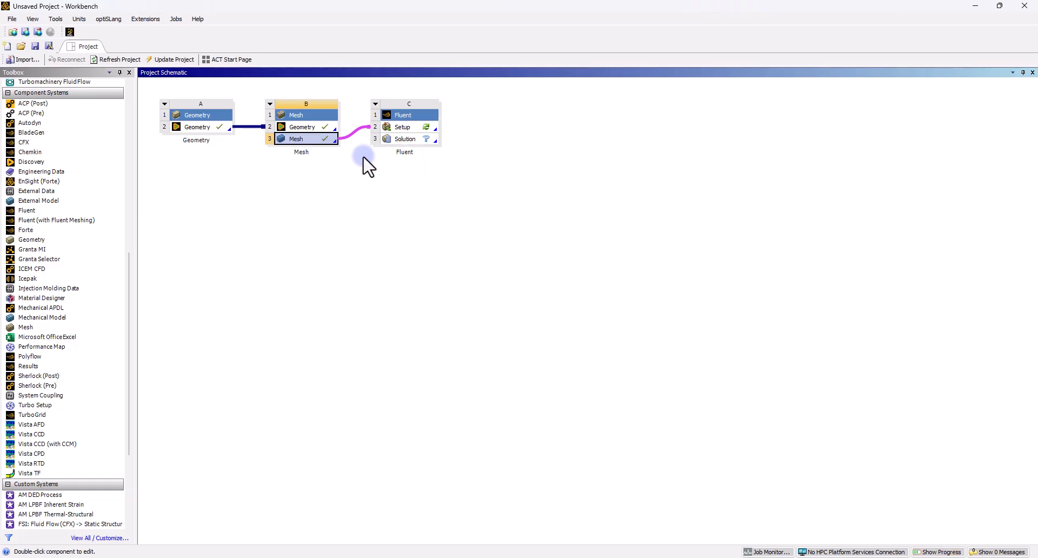
Launch Fluent from the linked system's Setup with Double Precision enabled and 4 solver processes
{"action": "double_click", "coordinate": [397, 128]}
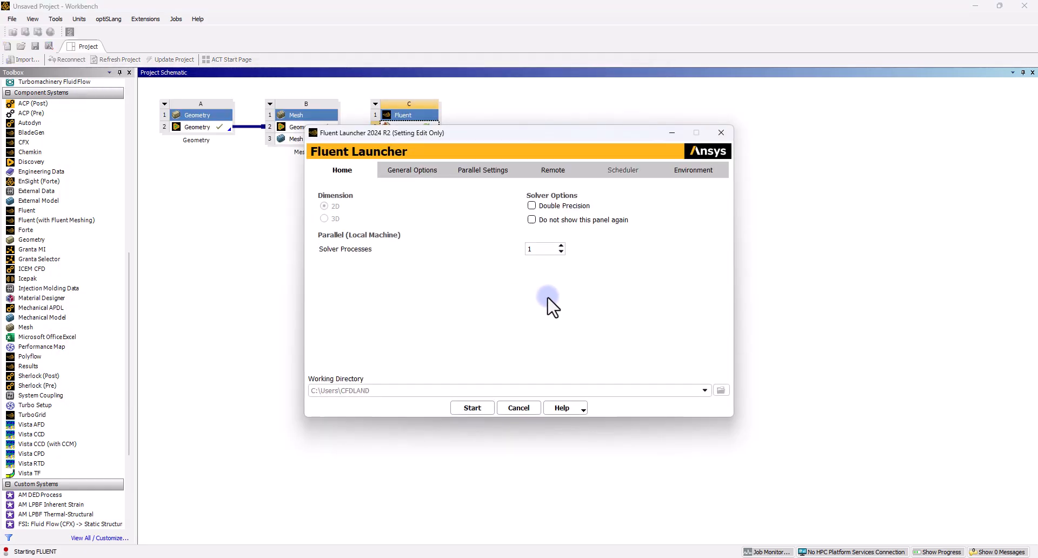
{"action": "left_click", "coordinate": [531, 205]}
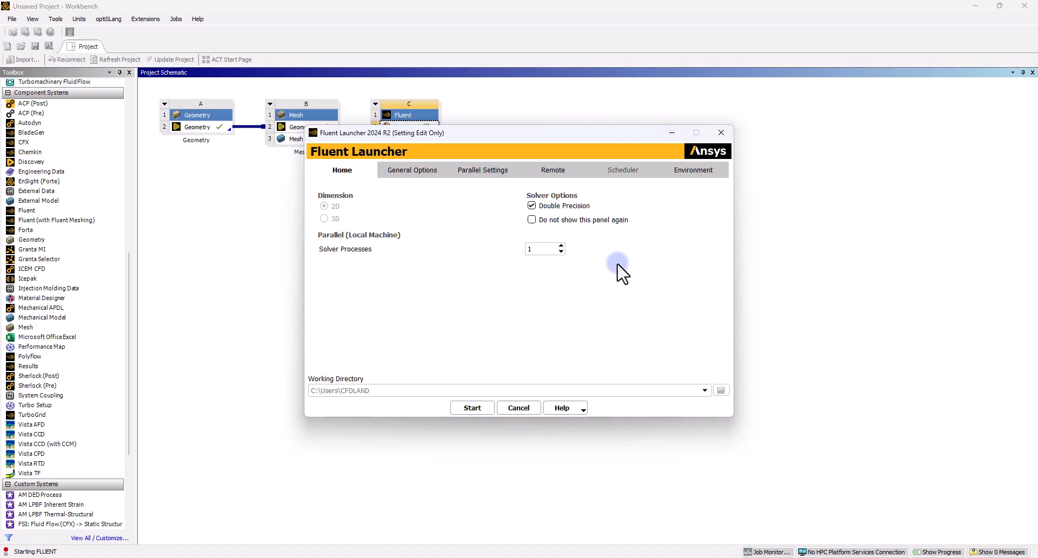
{"action": "left_click", "coordinate": [545, 250]}
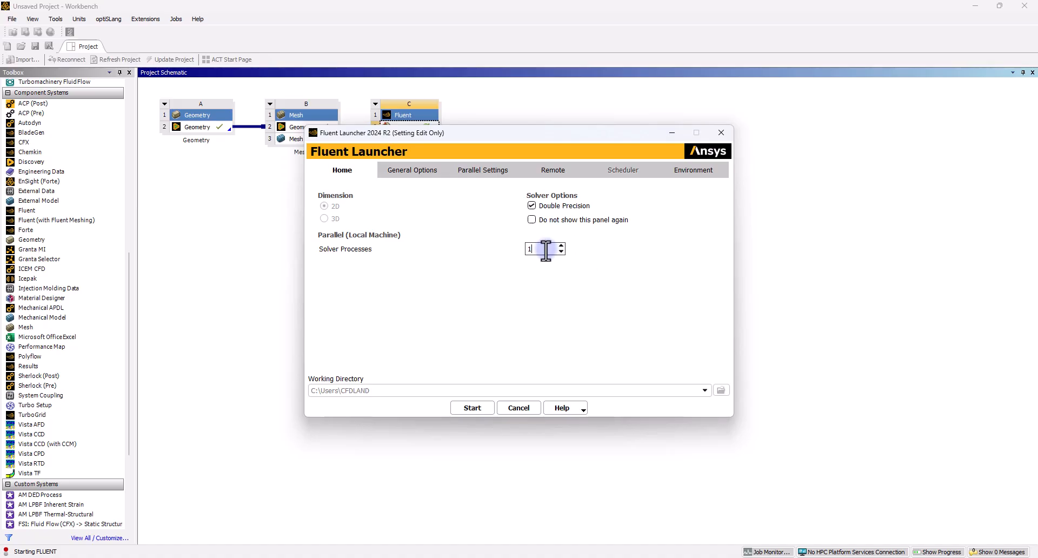
{"action": "left_click_drag", "start_coordinate": [546, 249], "coordinate": [515, 254]}
{"action": "type", "text": "4"}
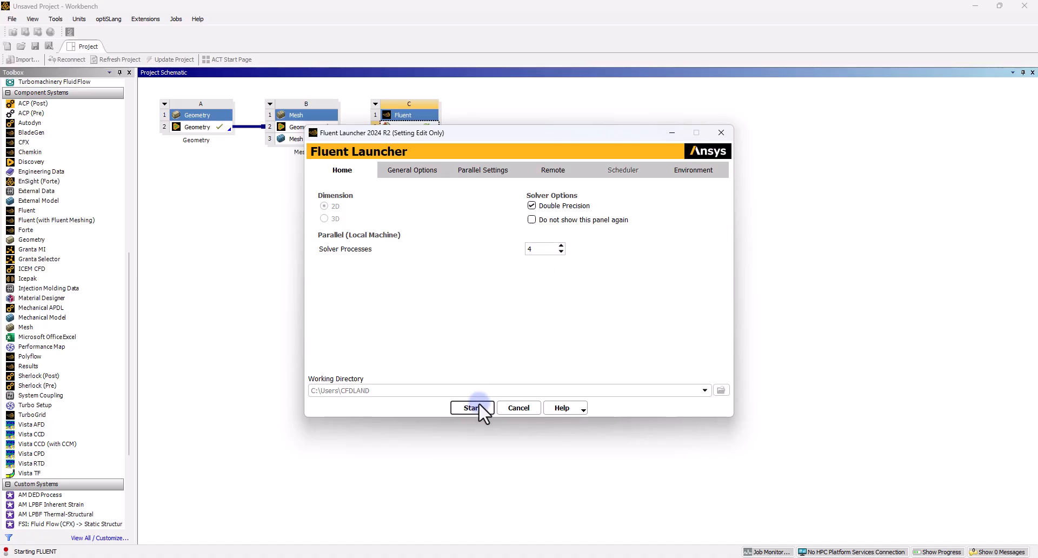
{"action": "left_click", "coordinate": [523, 399]}
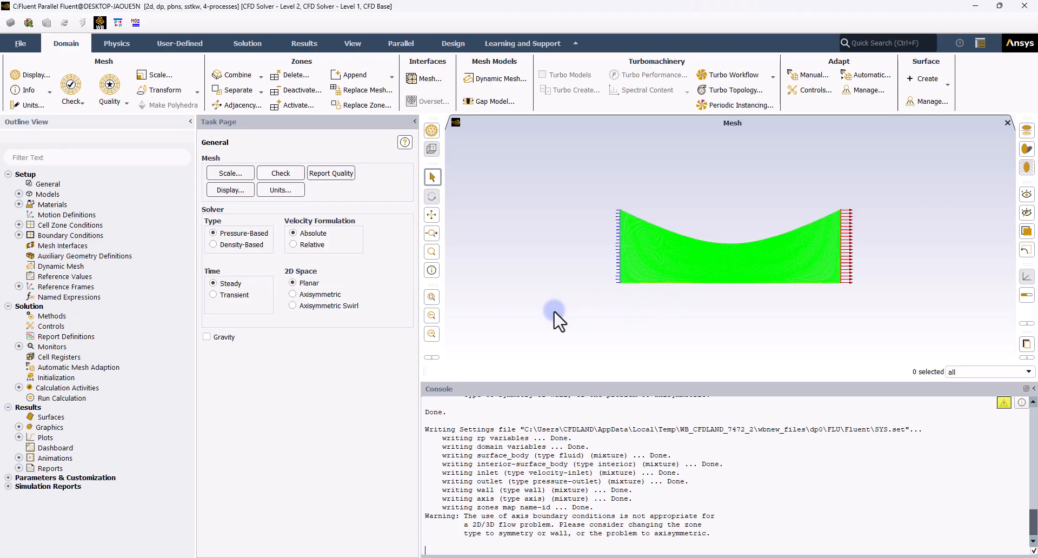
Set the solver type to Density-Based and the 2D space to Axisymmetric
{"action": "left_click", "coordinate": [431, 299]}
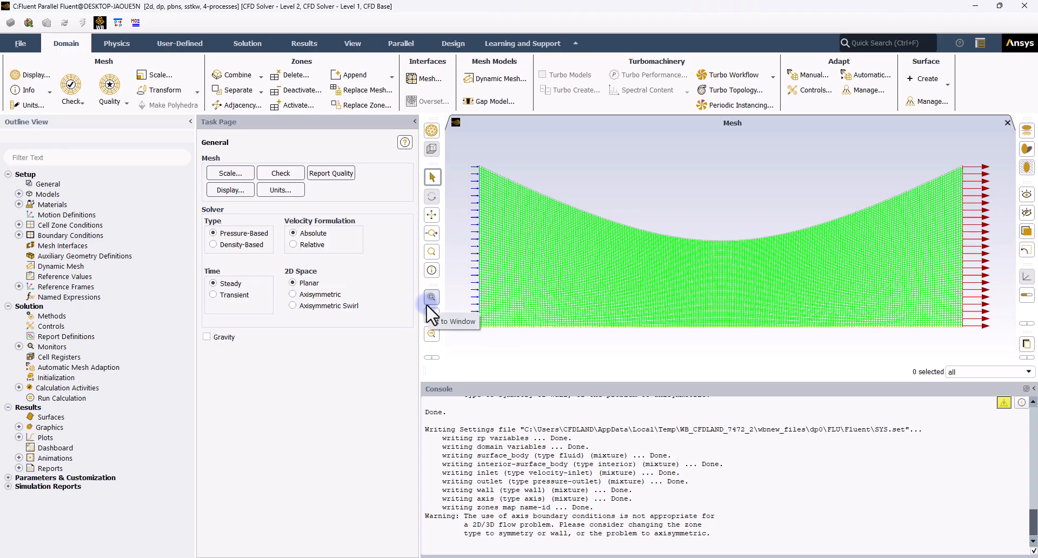
{"action": "left_click", "coordinate": [244, 249]}
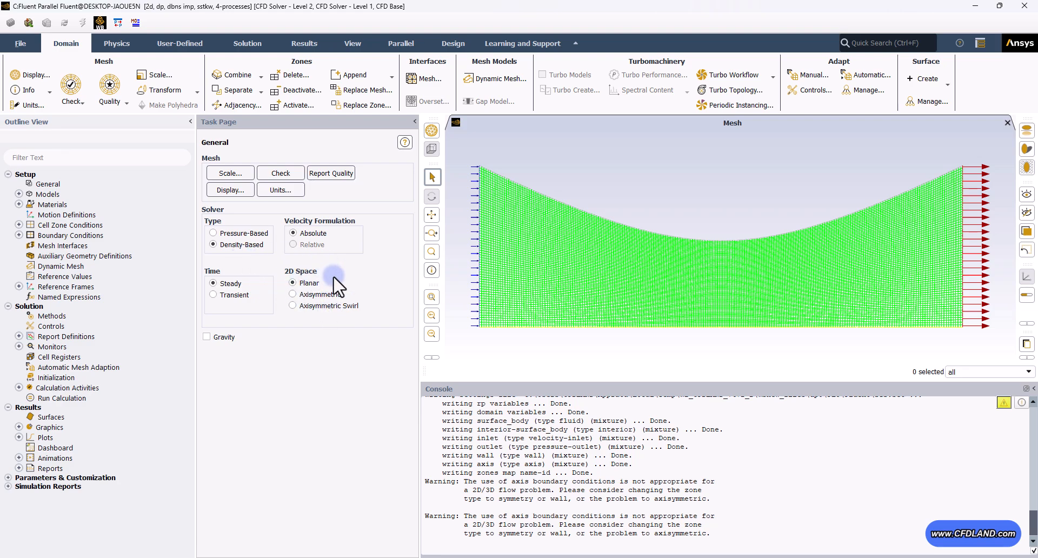
{"action": "left_click", "coordinate": [320, 295]}
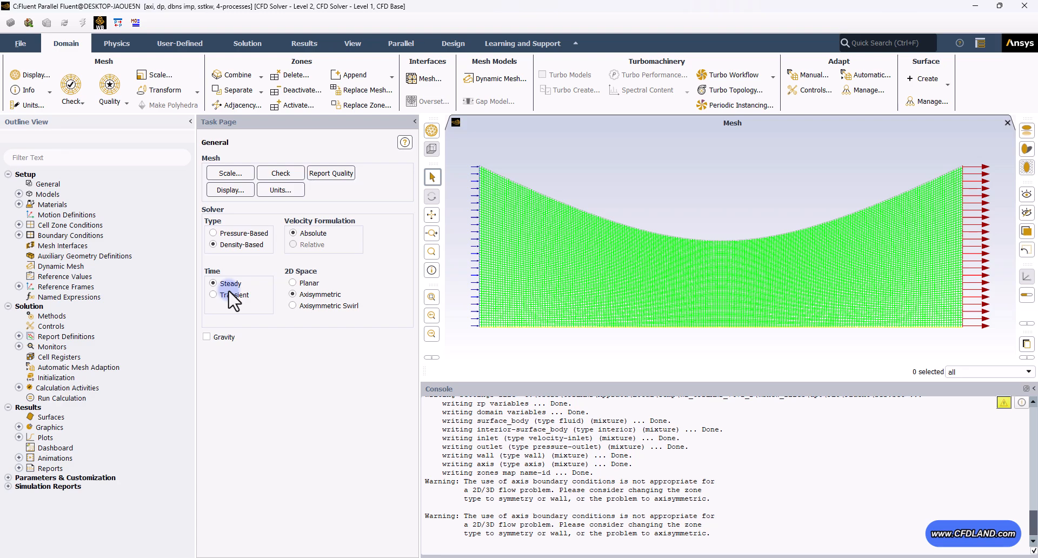
Enable the Energy Equation in the energy model
{"action": "left_click", "coordinate": [18, 194]}
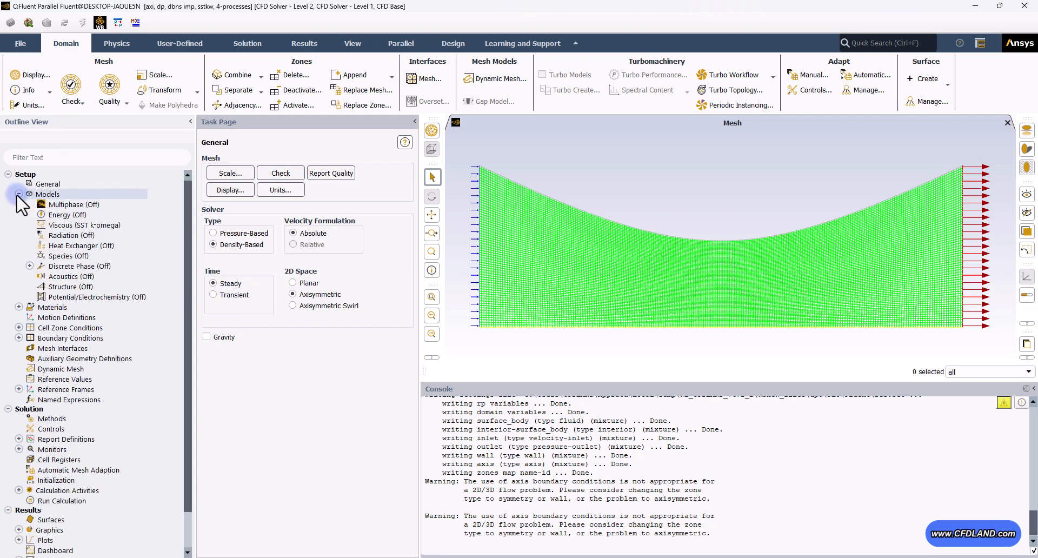
{"action": "double_click", "coordinate": [79, 214]}
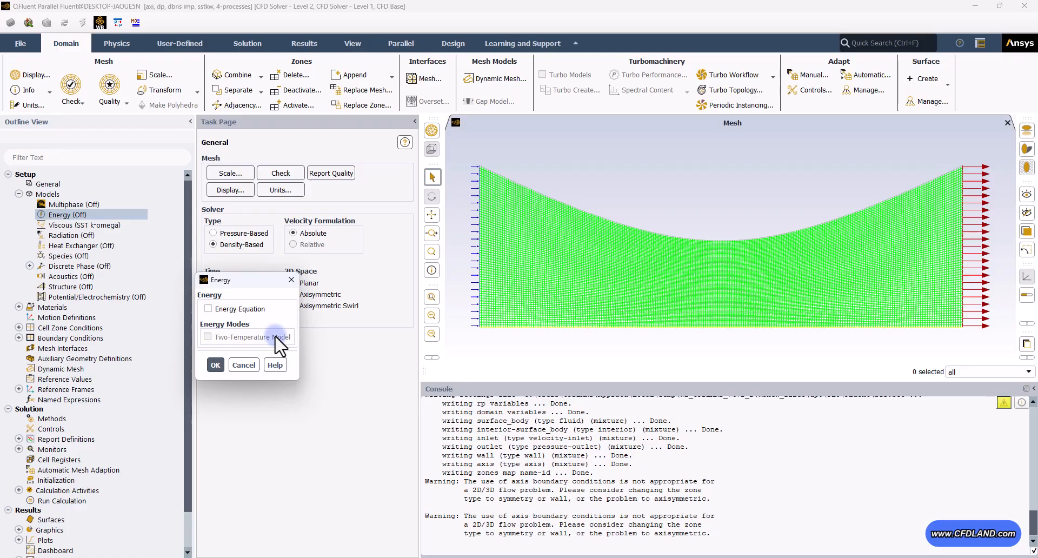
{"action": "left_click", "coordinate": [231, 311]}
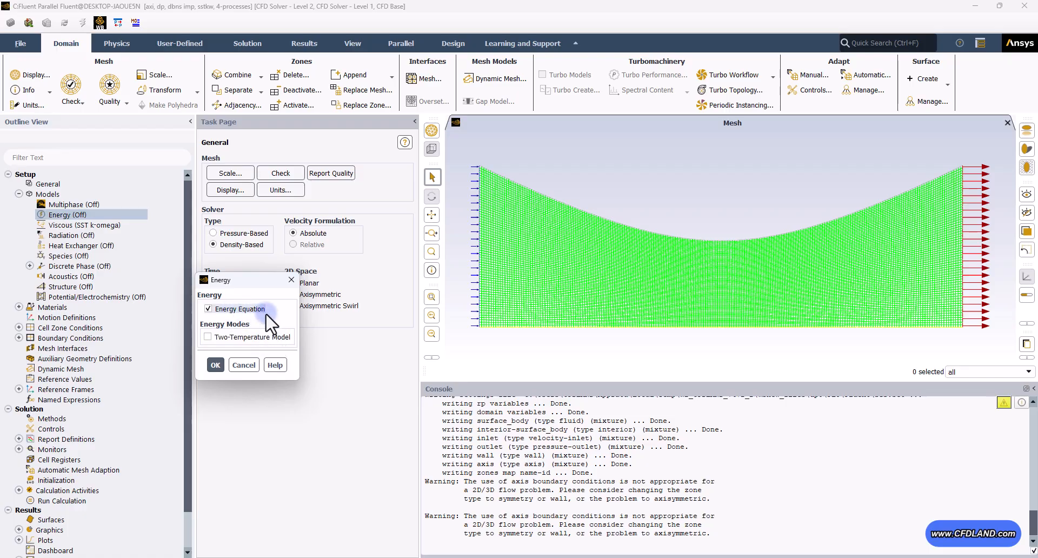
{"action": "left_click", "coordinate": [216, 366]}
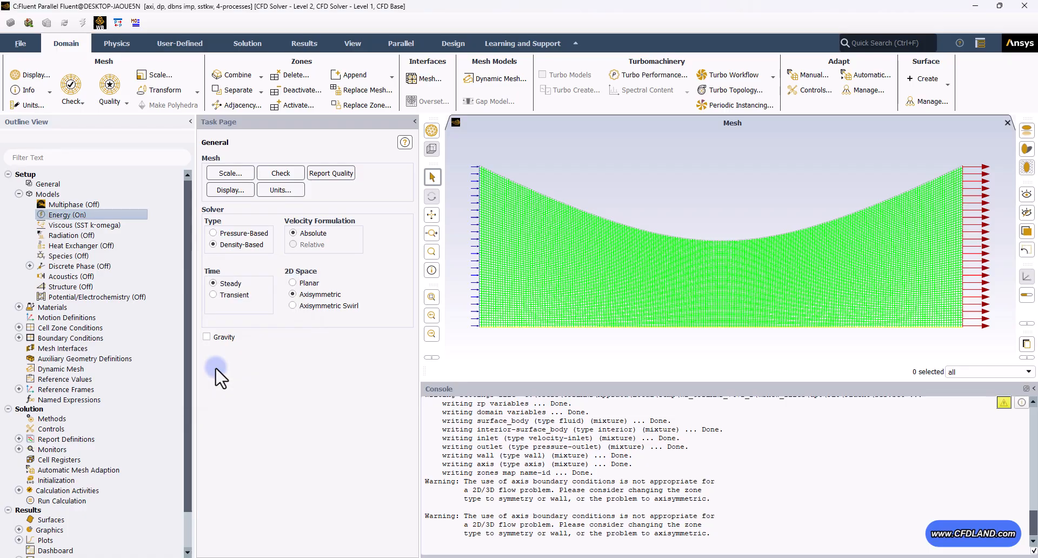
Review the viscous model settings and accept the k-omega (2 eqn) model with the SST variant
{"action": "double_click", "coordinate": [77, 225]}
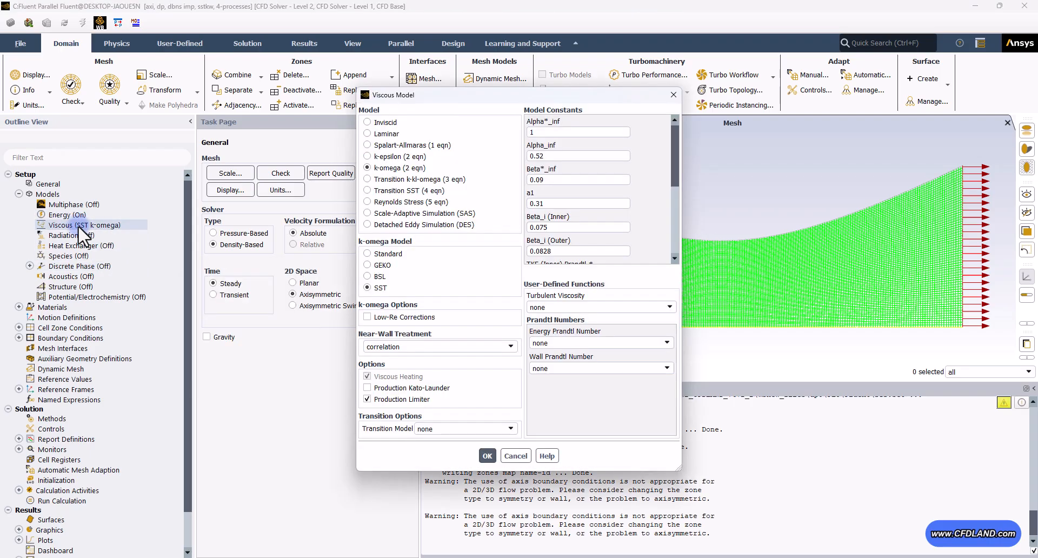
{"action": "left_click_drag", "start_coordinate": [474, 100], "coordinate": [242, 101]}
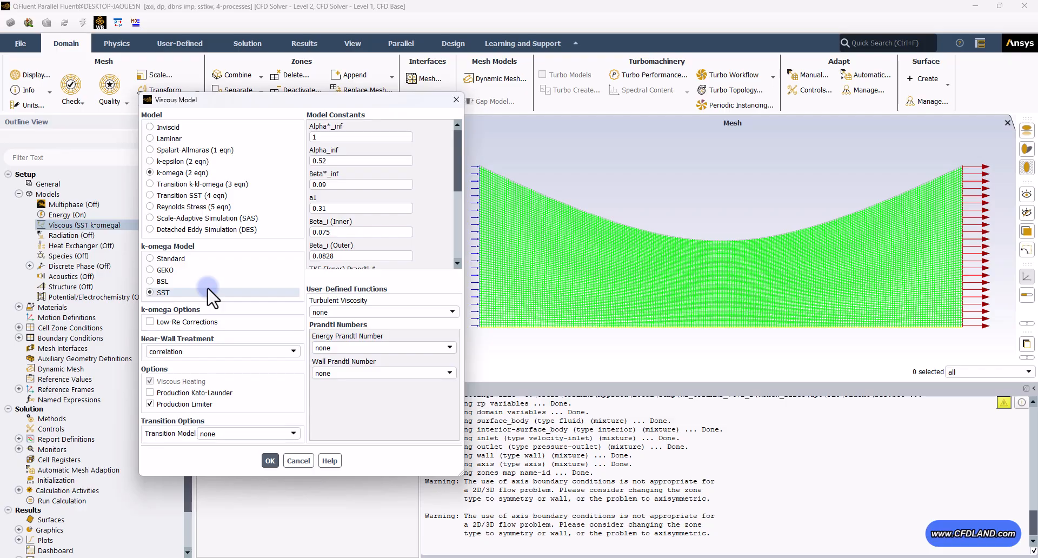
{"action": "left_click", "coordinate": [270, 461]}
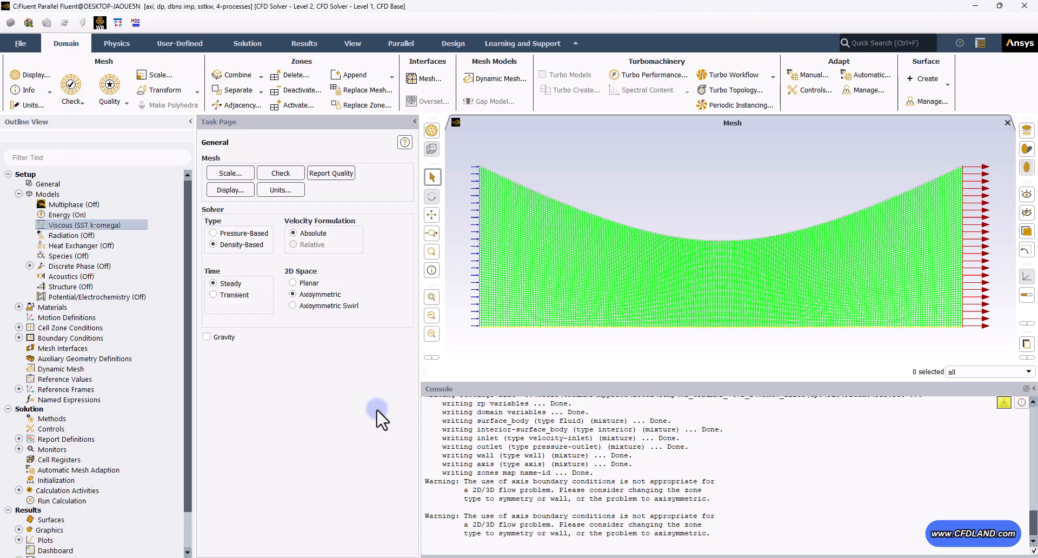
{"action": "left_click", "coordinate": [21, 194]}
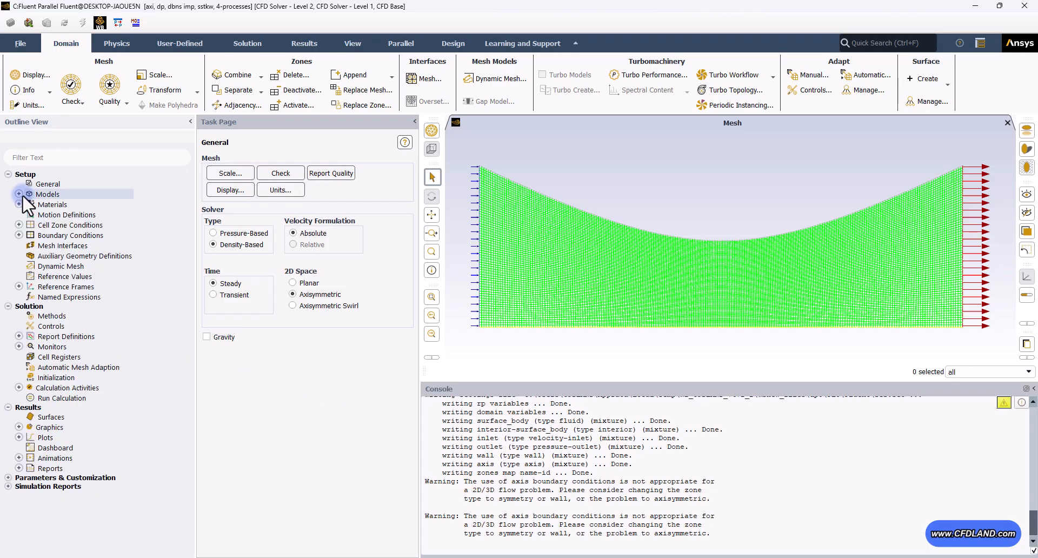
Examine the density, specific heat, thermal conductivity and viscosity definitions of the fluid material air
{"action": "double_click", "coordinate": [61, 206]}
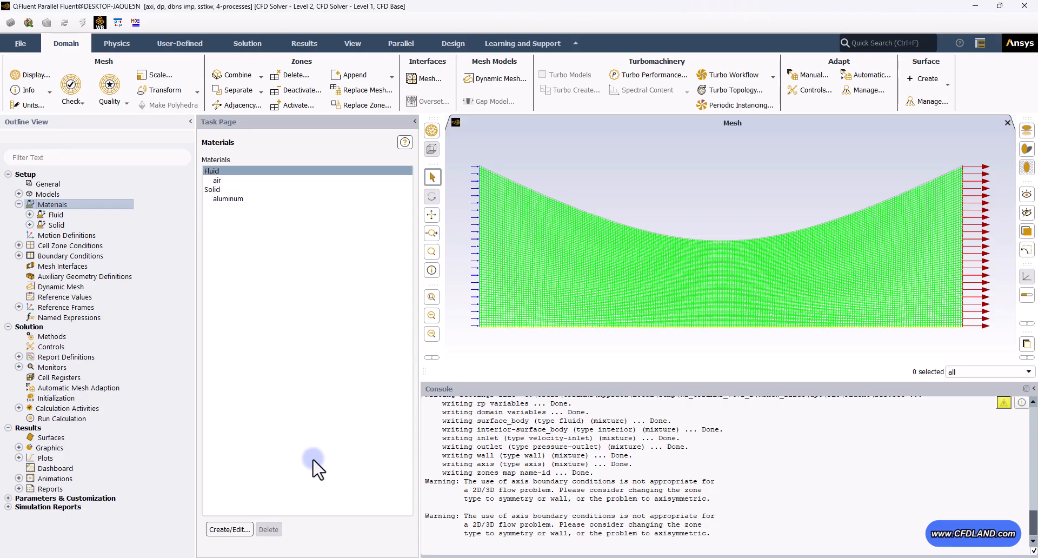
{"action": "left_click", "coordinate": [229, 529]}
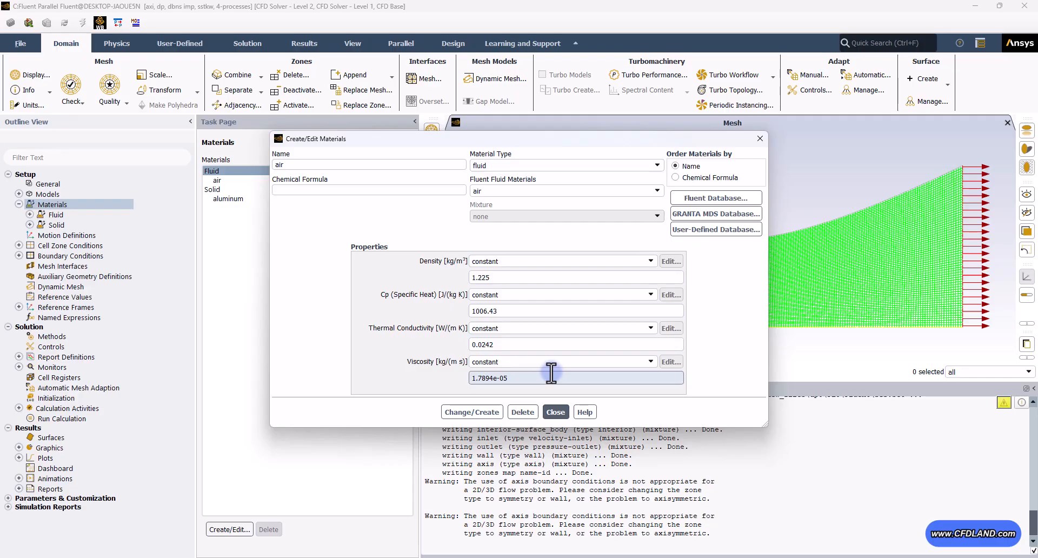
{"action": "left_click", "coordinate": [552, 412]}
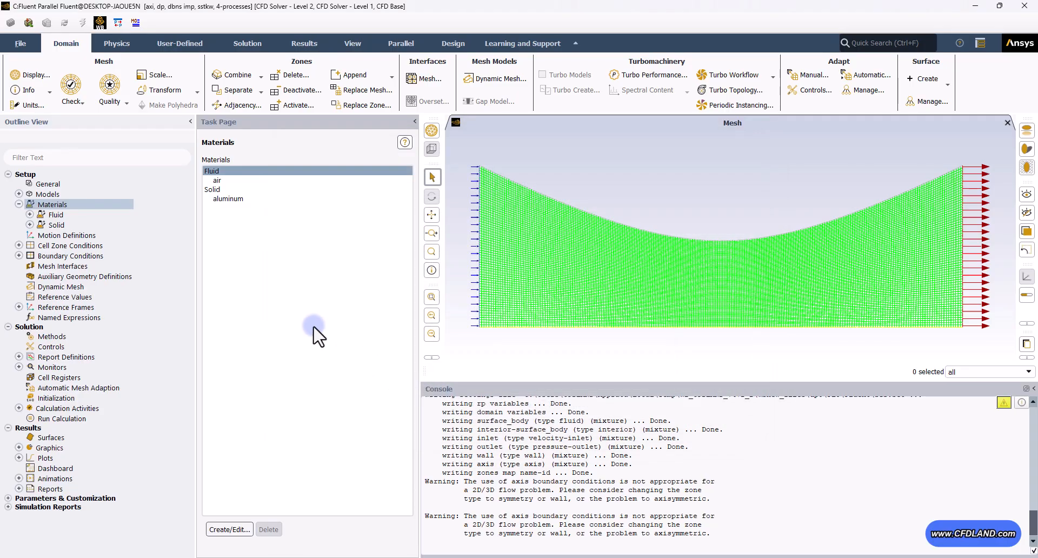
Change the density of the material air to ideal-gas and apply the material change
{"action": "double_click", "coordinate": [217, 180]}
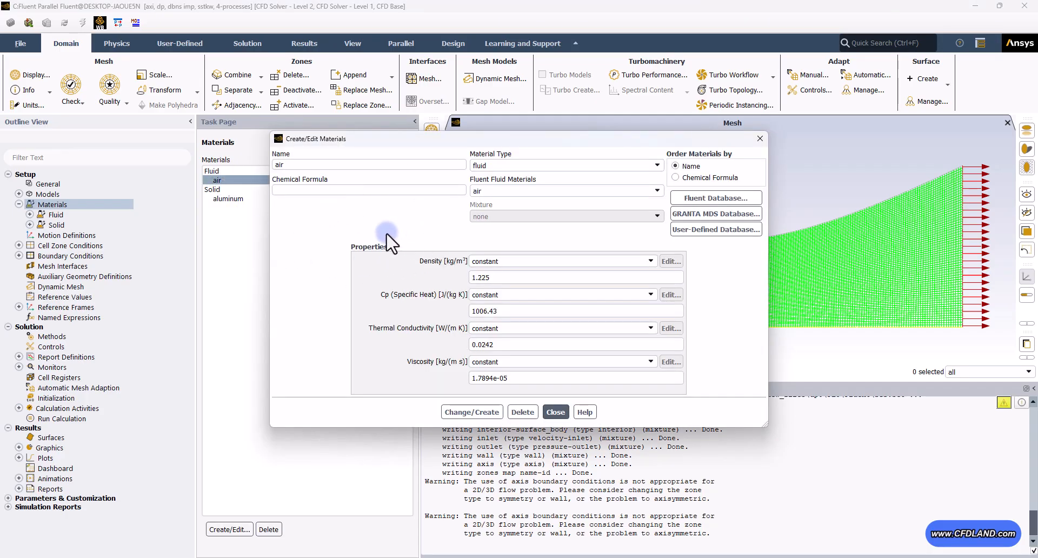
{"action": "left_click", "coordinate": [512, 276]}
{"action": "key", "text": "ctrl+a"}
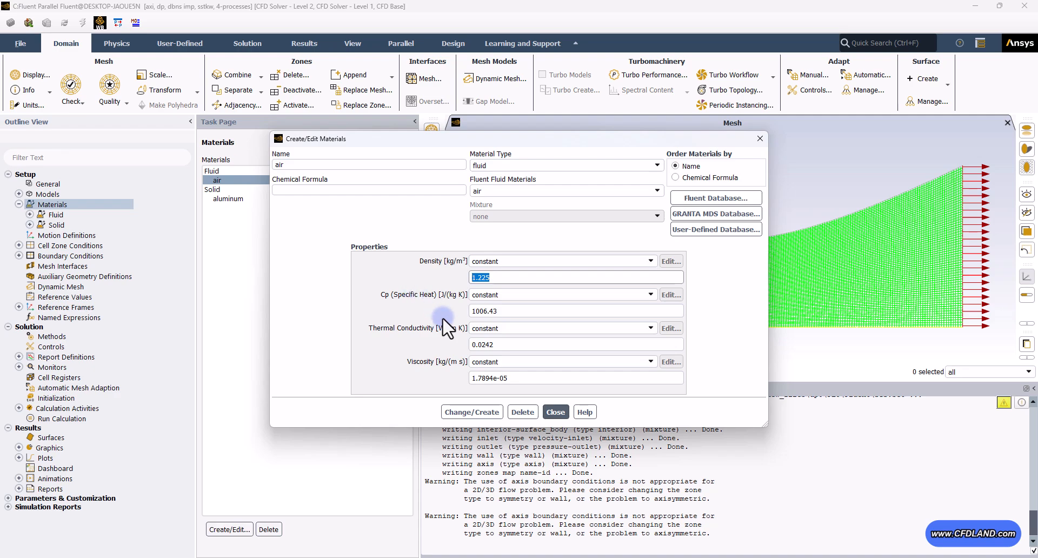
{"action": "left_click", "coordinate": [500, 261]}
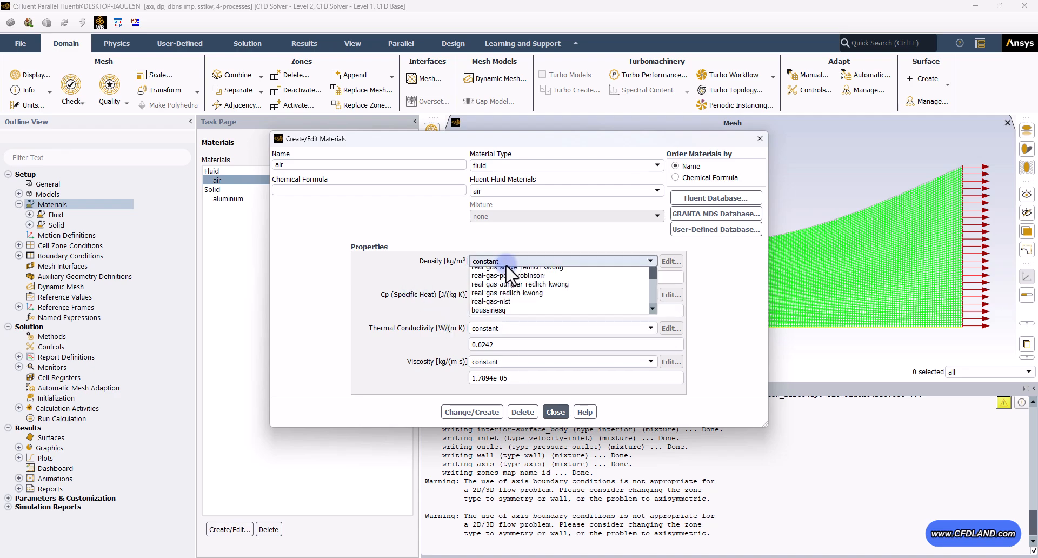
{"action": "left_click", "coordinate": [498, 281]}
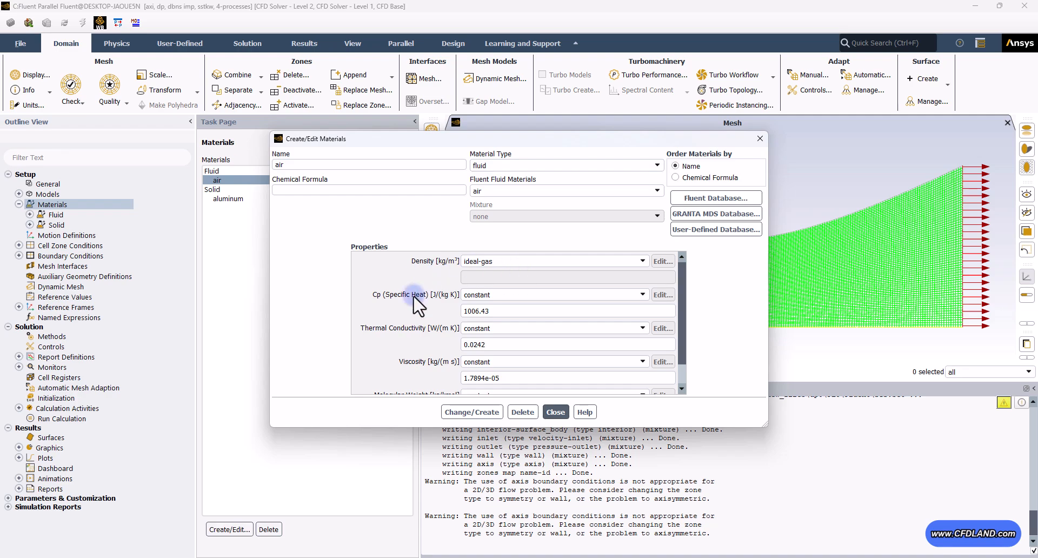
{"action": "left_click", "coordinate": [472, 411]}
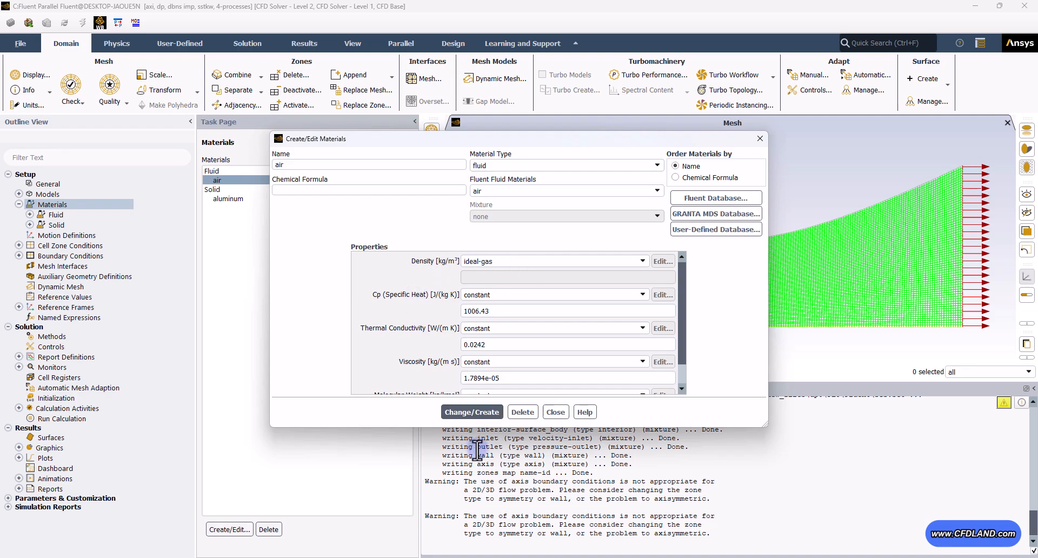
{"action": "left_click", "coordinate": [556, 411]}
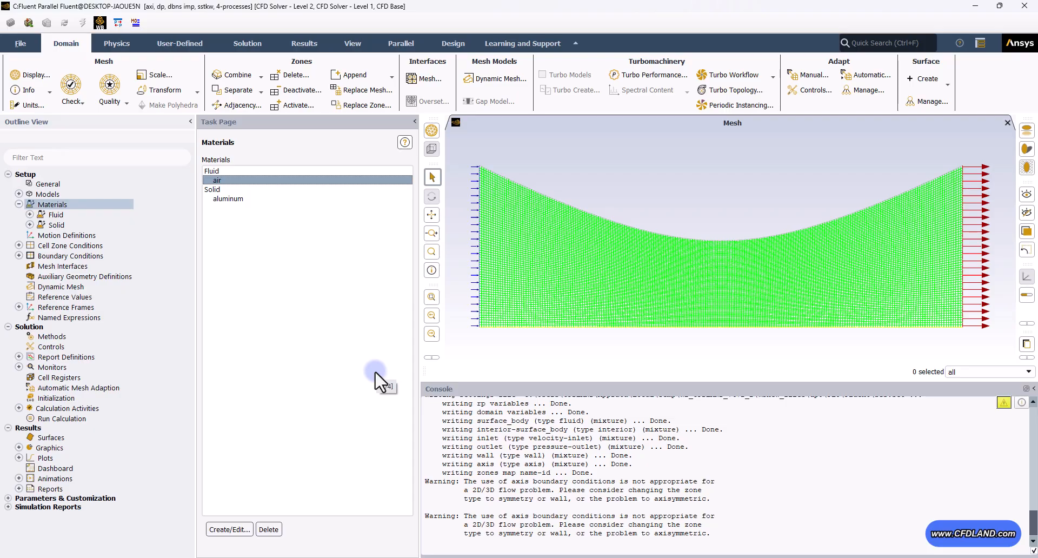
List the boundary zones grouped by type and change the inlet zone to a pressure-inlet
{"action": "double_click", "coordinate": [61, 255]}
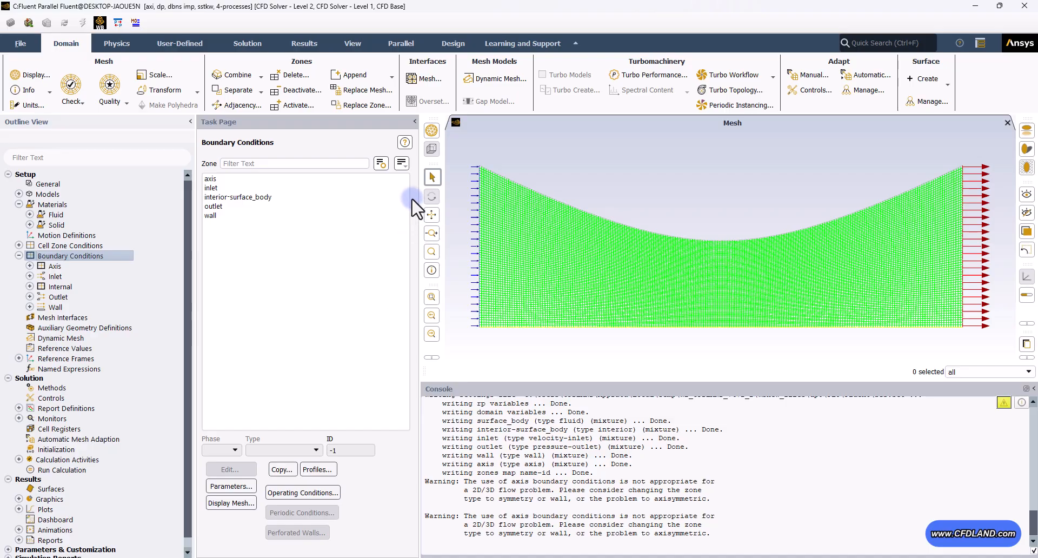
{"action": "left_click", "coordinate": [401, 163]}
{"action": "left_click", "coordinate": [415, 217]}
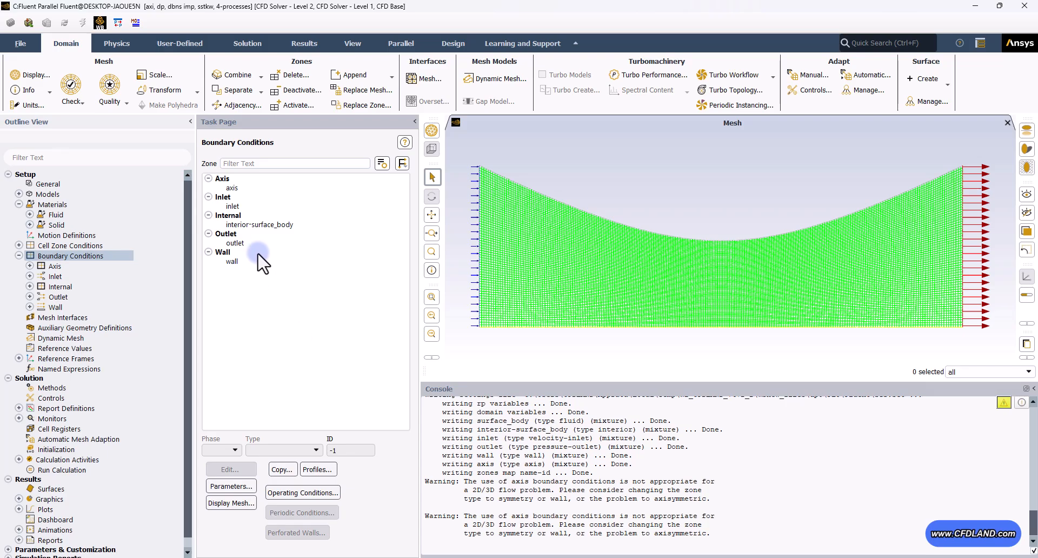
{"action": "left_click", "coordinate": [240, 207]}
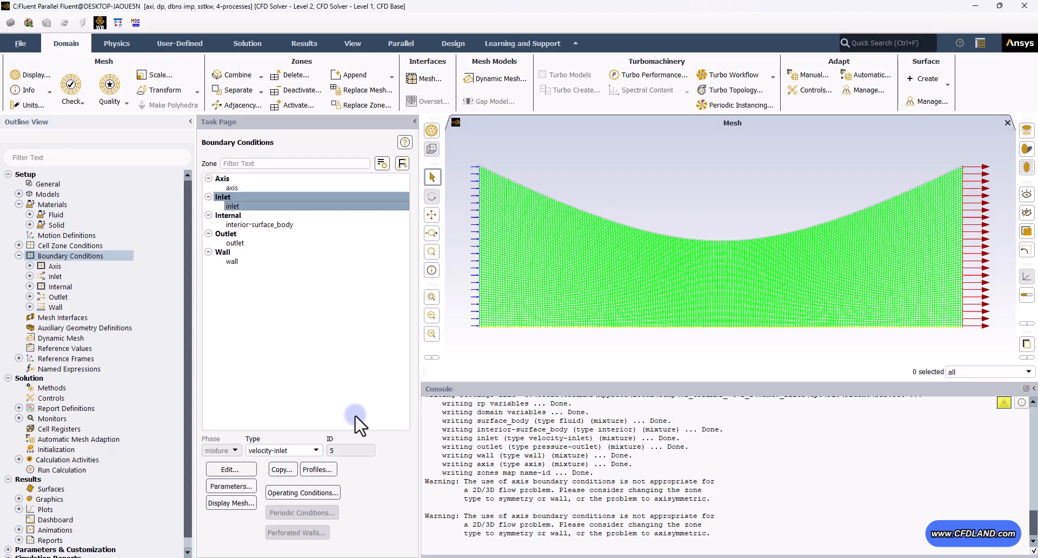
{"action": "left_click", "coordinate": [291, 451]}
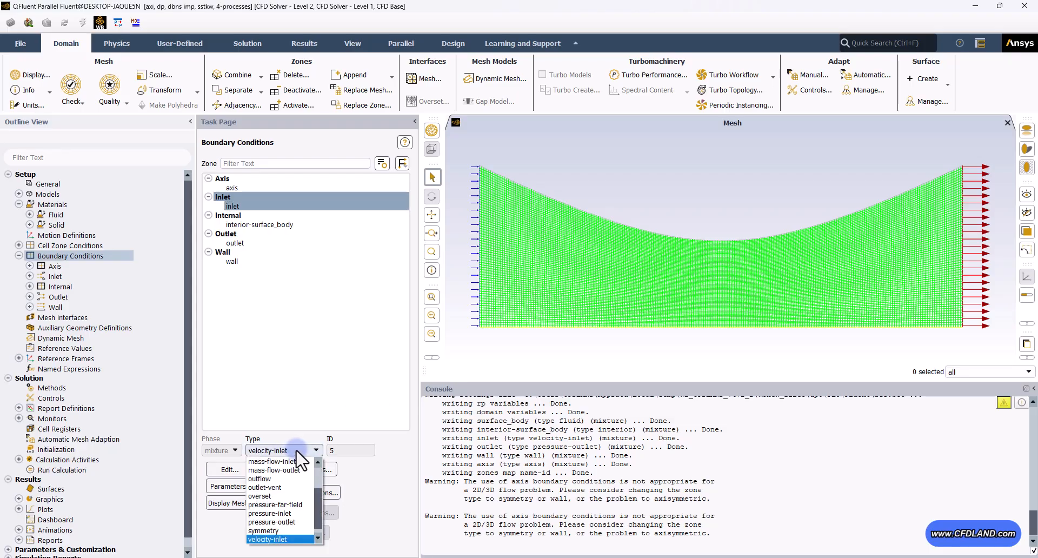
{"action": "left_click", "coordinate": [286, 513]}
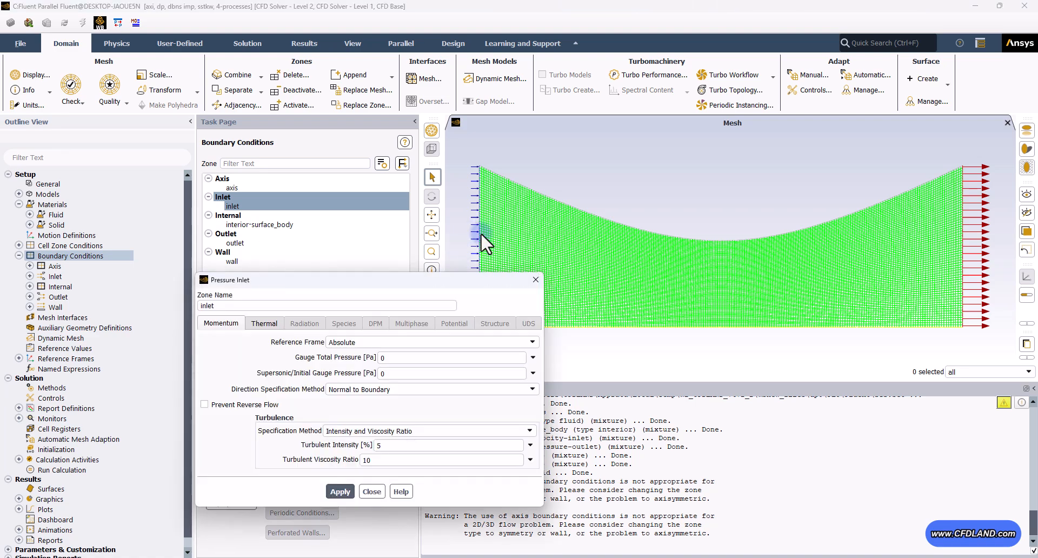
{"action": "left_click_drag", "start_coordinate": [451, 282], "coordinate": [774, 139]}
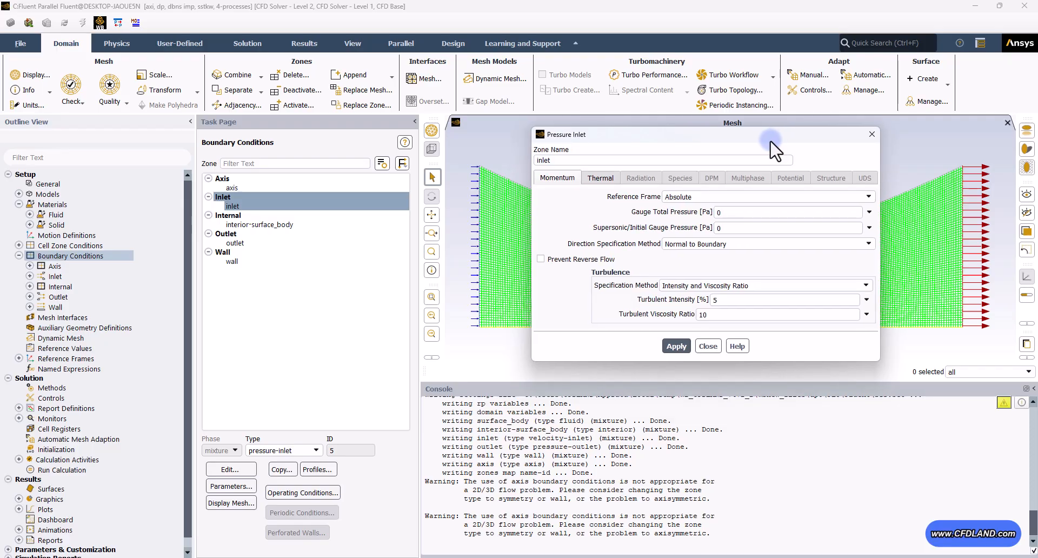
Set the operating pressure to 500 Pa in the operating conditions and accept it
{"action": "left_click", "coordinate": [319, 494]}
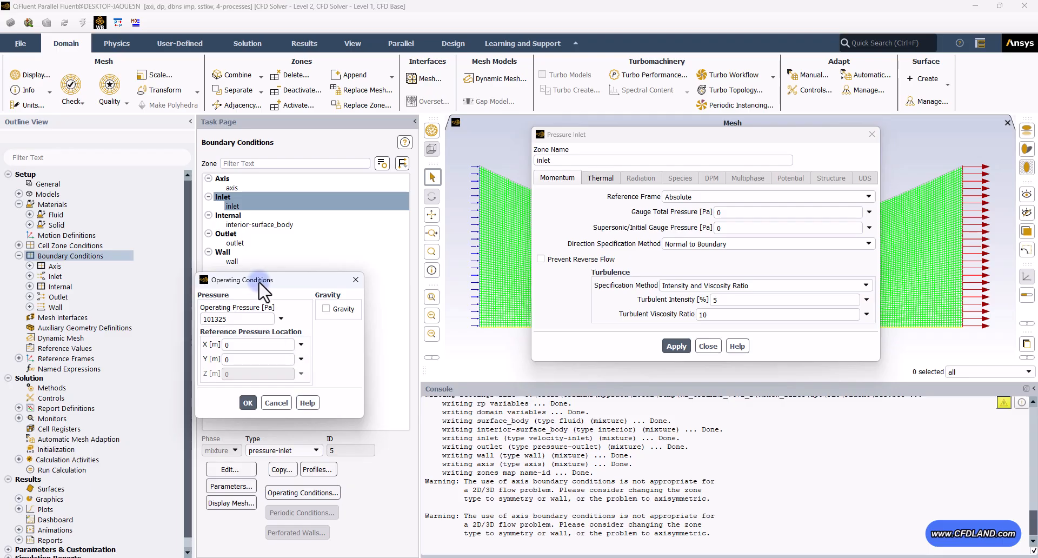
{"action": "left_click_drag", "start_coordinate": [286, 213], "coordinate": [416, 203]}
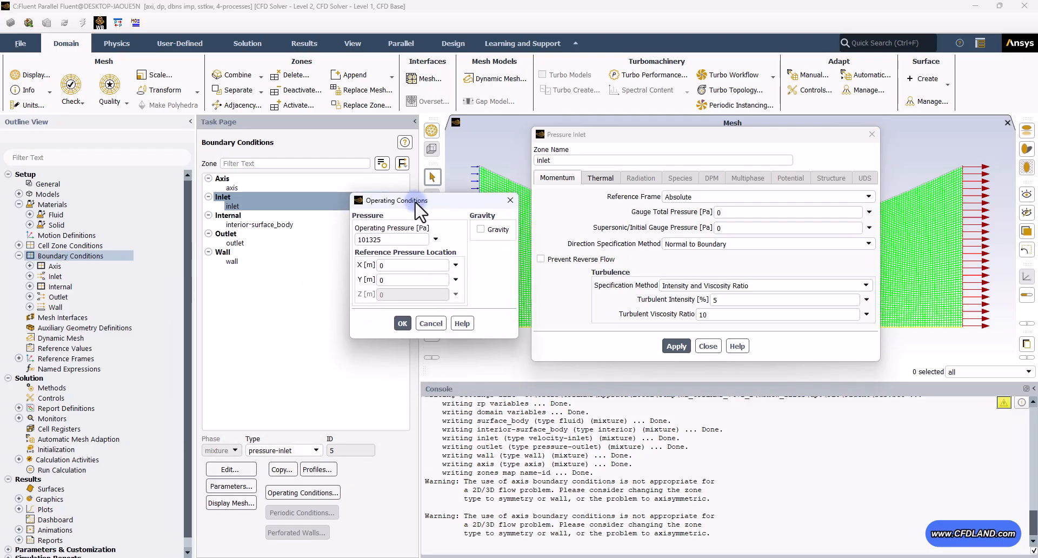
{"action": "left_click", "coordinate": [584, 140]}
{"action": "double_click", "coordinate": [748, 212]}
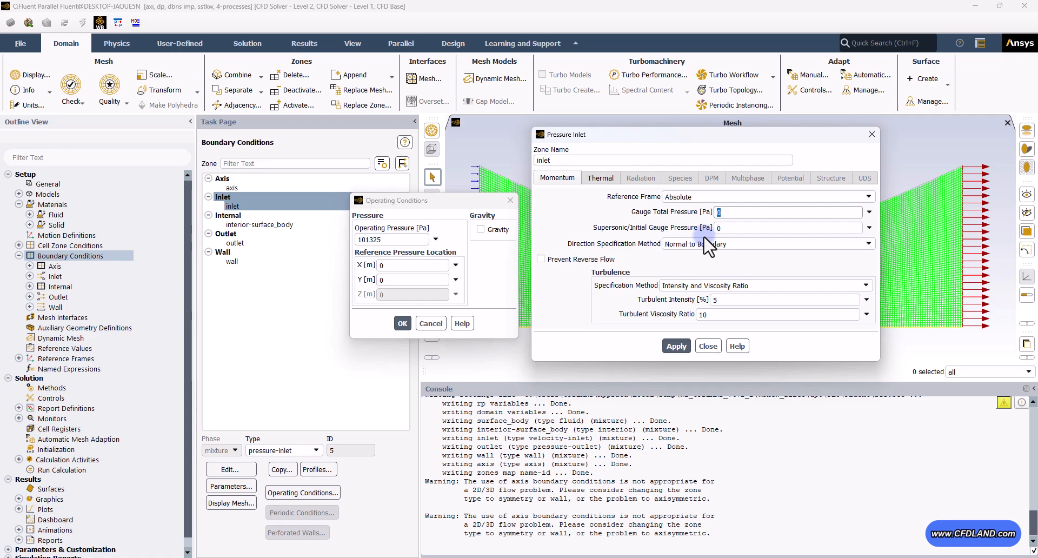
{"action": "left_click", "coordinate": [435, 215]}
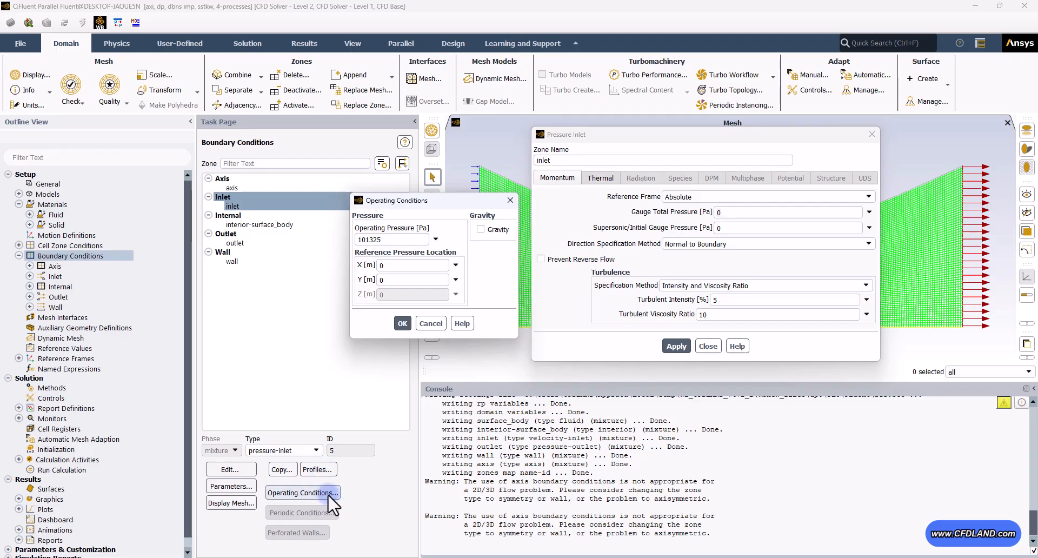
{"action": "double_click", "coordinate": [411, 240]}
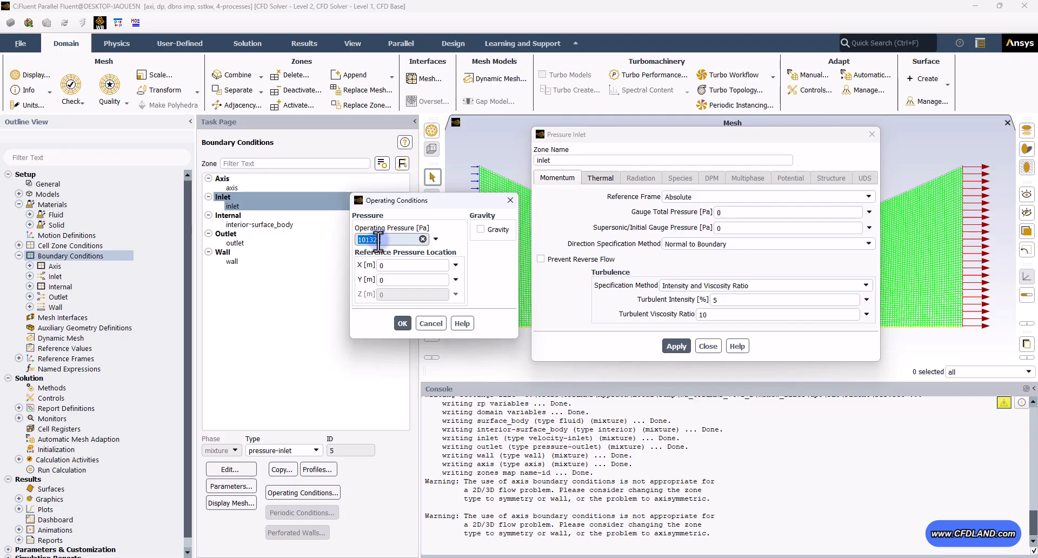
{"action": "type", "text": "500"}
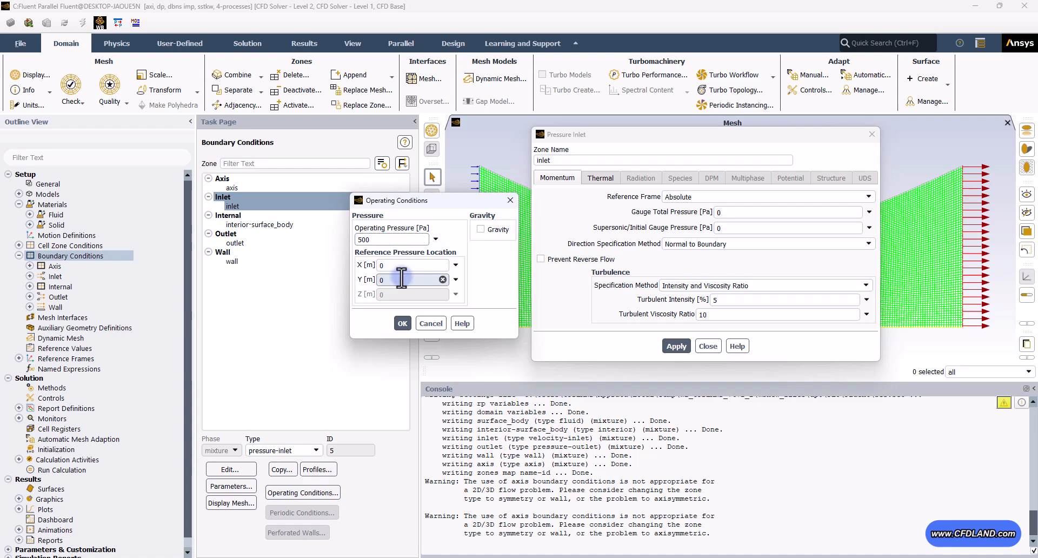
{"action": "left_click", "coordinate": [736, 212]}
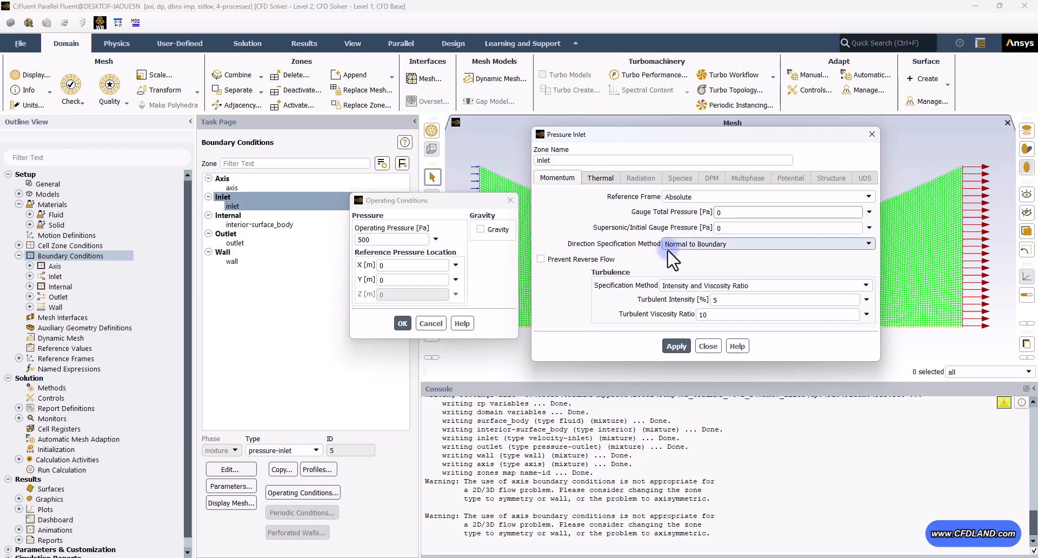
{"action": "left_click", "coordinate": [402, 322]}
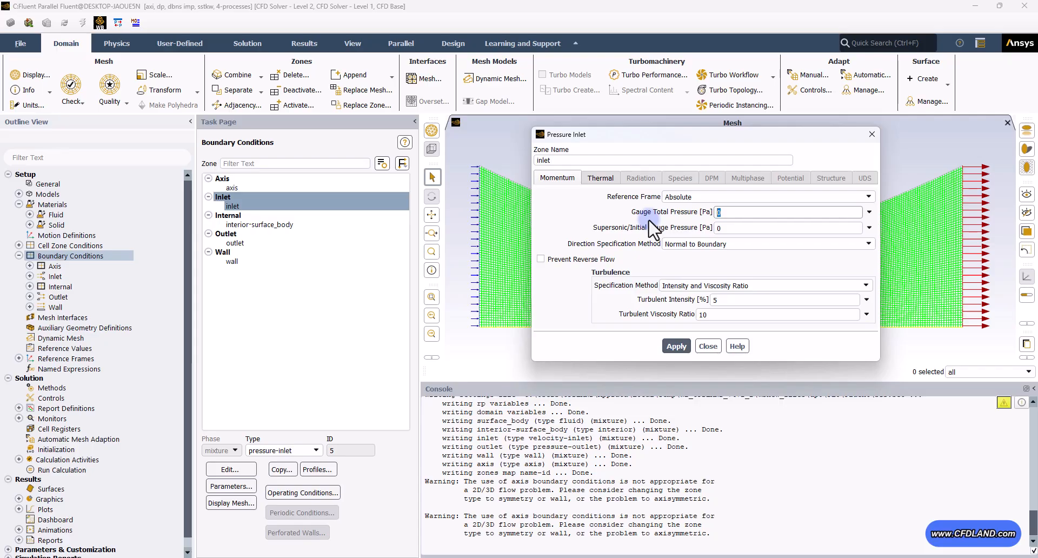
Set the inlet's gauge total pressure to 101325 Pa and supersonic/initial gauge pressure to 98000 Pa, and apply them
{"action": "type", "text": "101325"}
{"action": "double_click", "coordinate": [724, 226]}
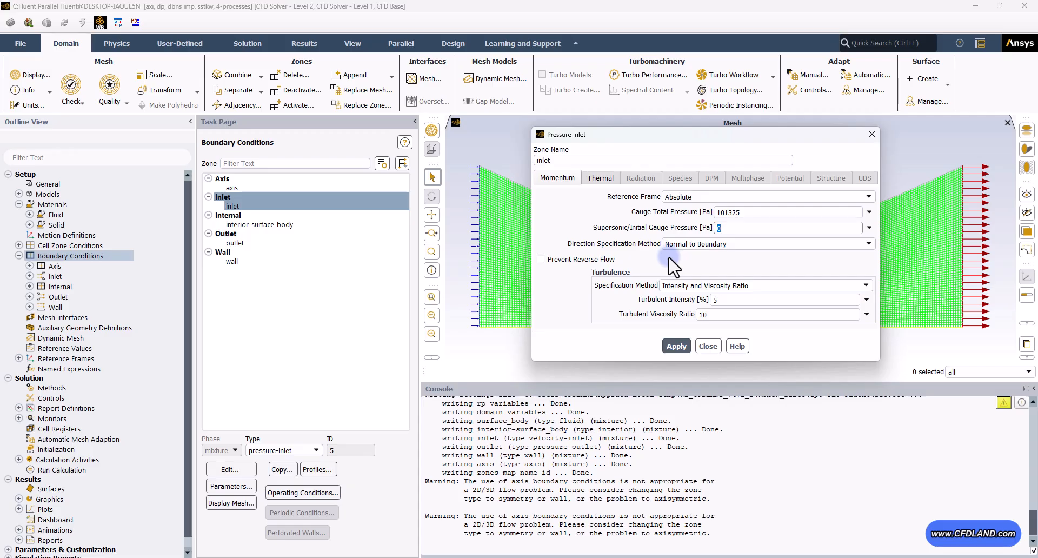
{"action": "type", "text": "98000"}
{"action": "left_click", "coordinate": [676, 347]}
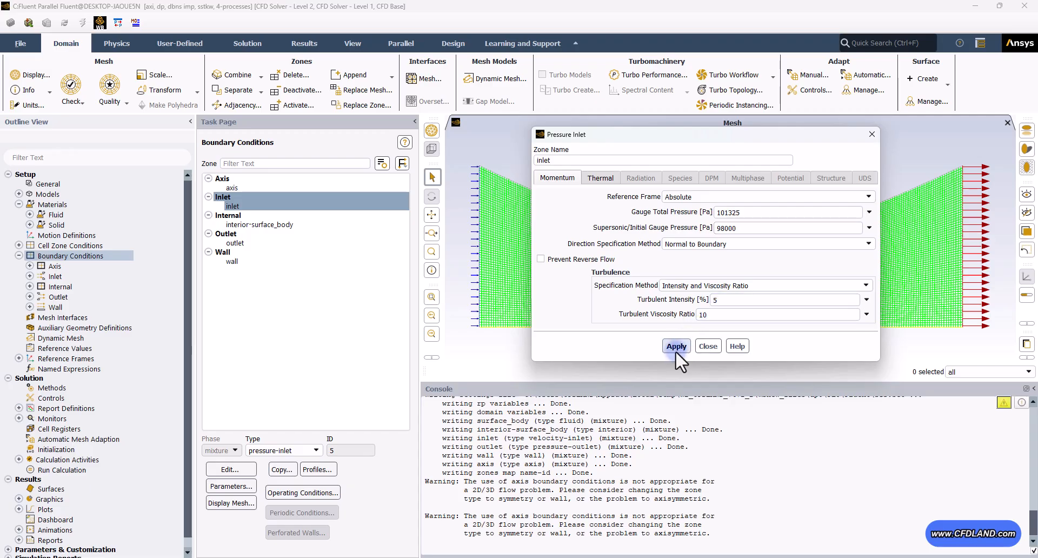
Keep the inlet's total temperature at 300 K, apply the thermal condition and close the inlet settings
{"action": "left_click", "coordinate": [600, 178]}
{"action": "left_click_drag", "start_coordinate": [639, 194], "coordinate": [589, 194]}
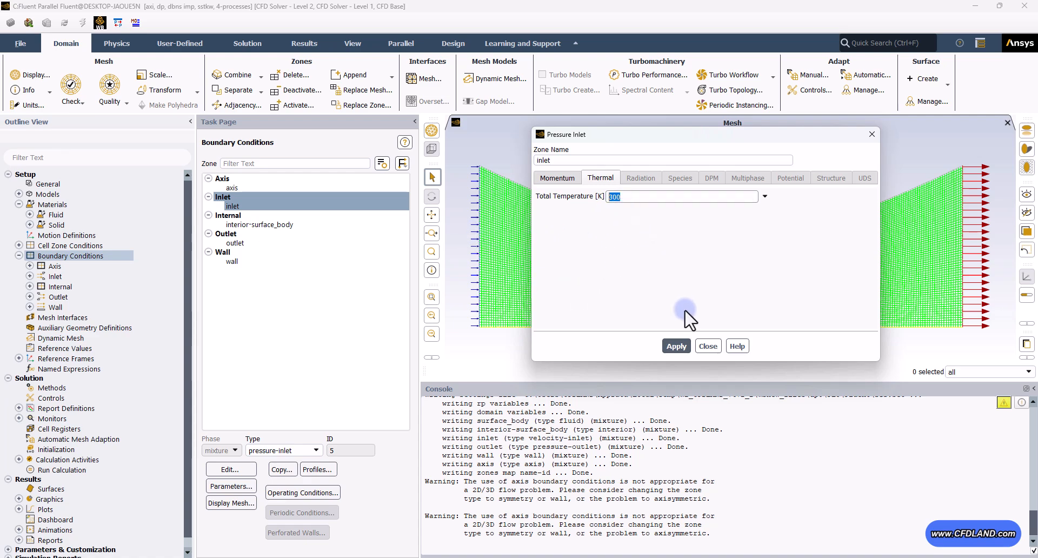
{"action": "left_click", "coordinate": [679, 347]}
{"action": "left_click", "coordinate": [706, 346]}
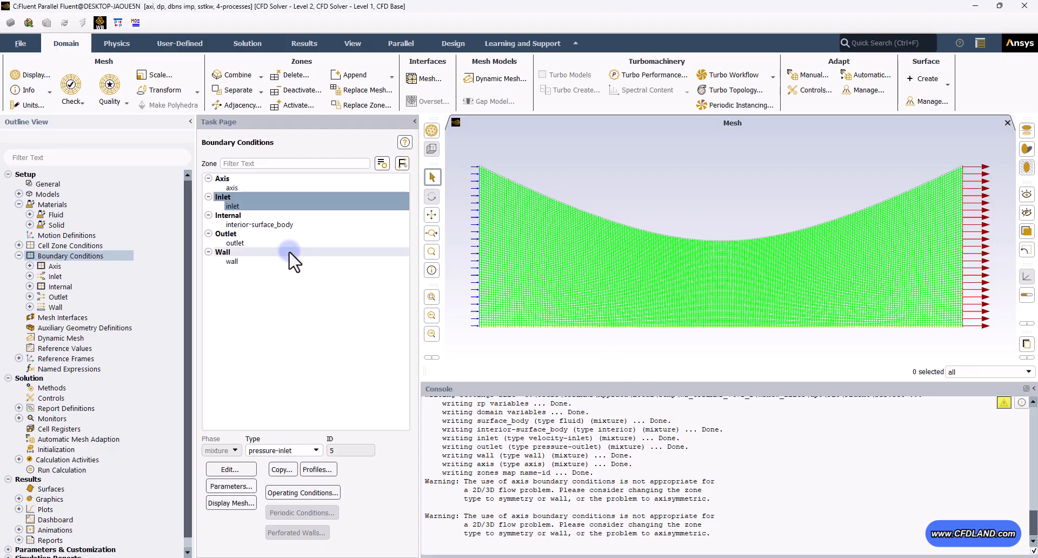
Set the pressure outlet's gauge pressure to 5000 Pa, keep its backflow total temperature at 300 K, and apply the outlet conditions
{"action": "left_click", "coordinate": [233, 241]}
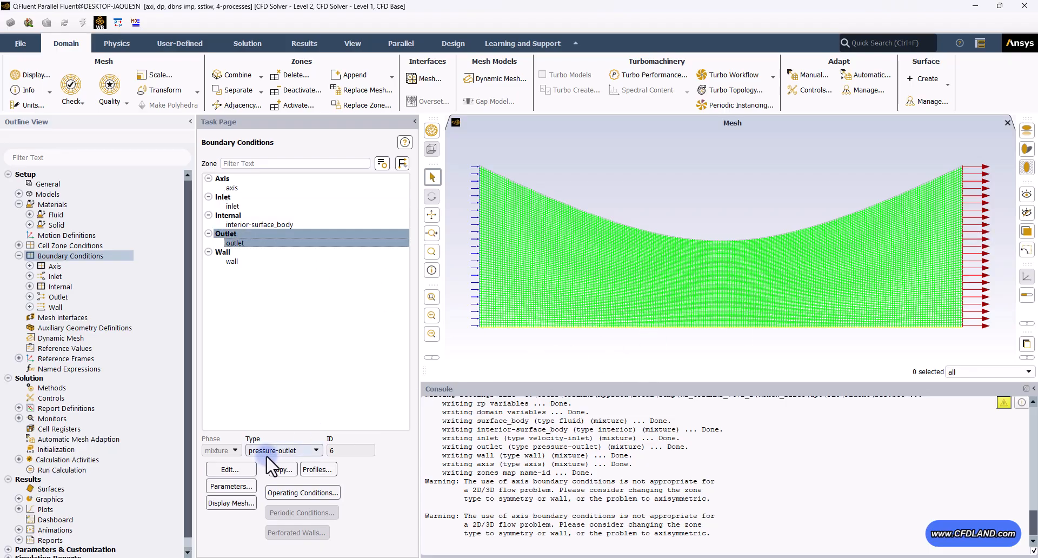
{"action": "left_click", "coordinate": [232, 469]}
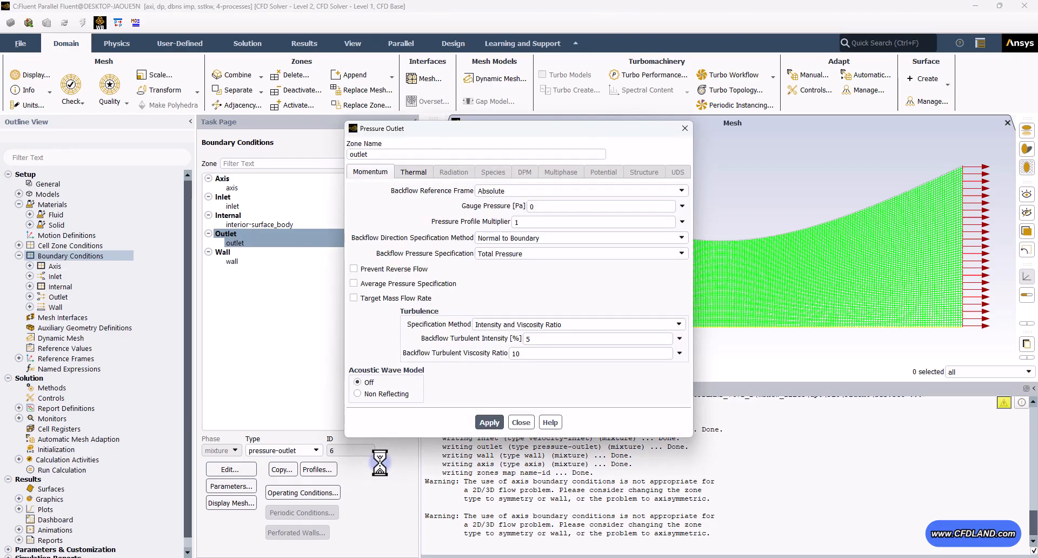
{"action": "double_click", "coordinate": [541, 206]}
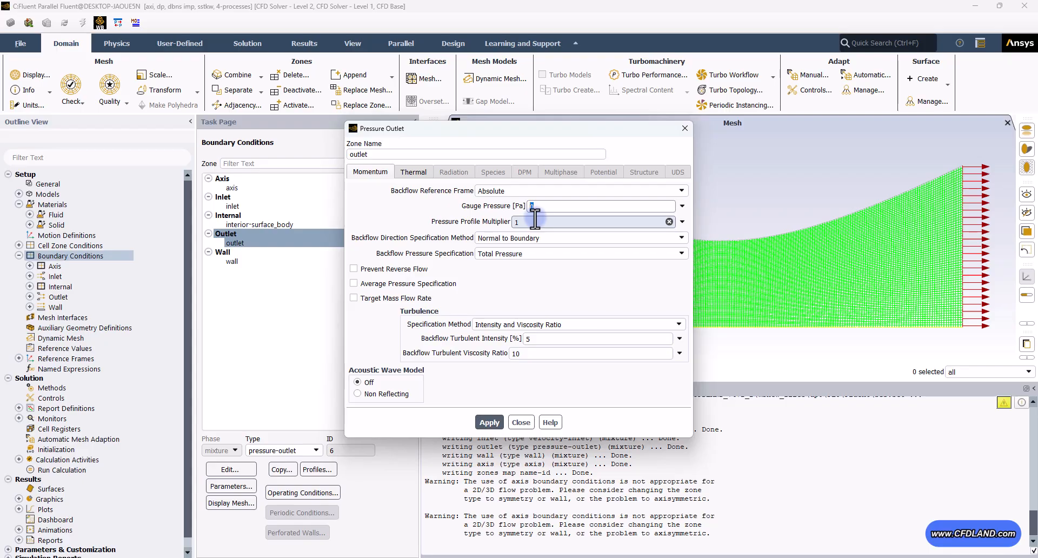
{"action": "type", "text": "5000"}
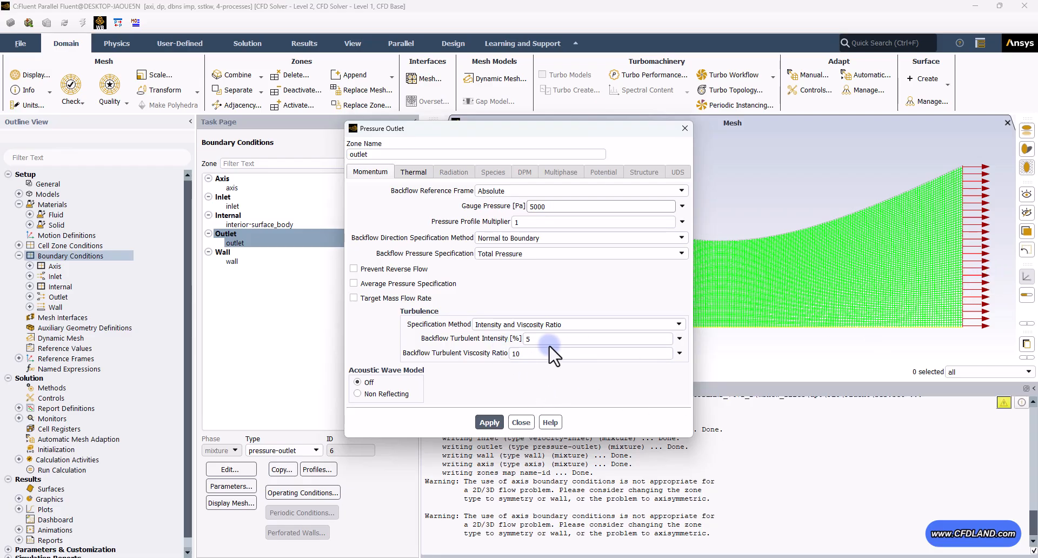
{"action": "left_click", "coordinate": [413, 172]}
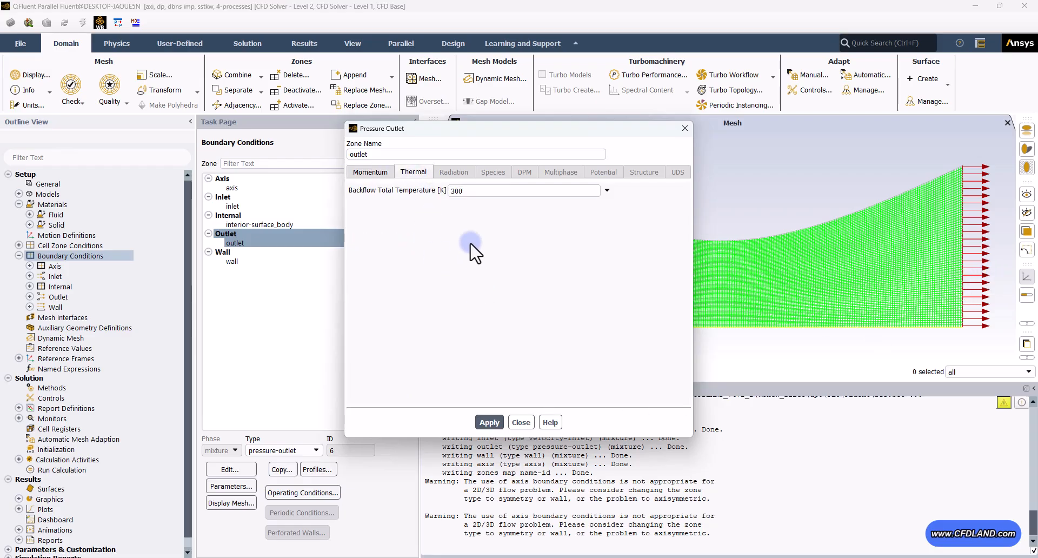
{"action": "double_click", "coordinate": [473, 190]}
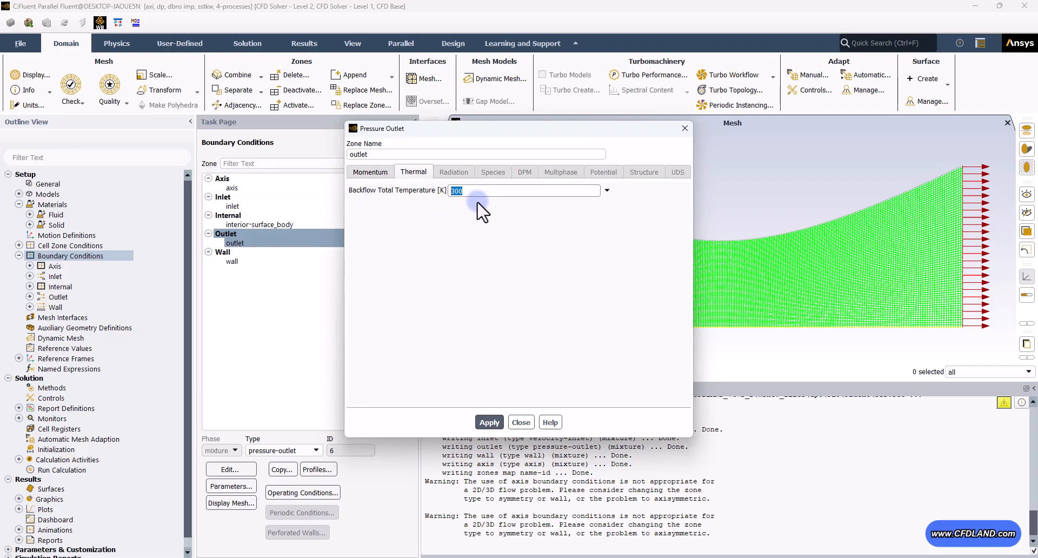
{"action": "left_click", "coordinate": [488, 423]}
{"action": "left_click", "coordinate": [521, 422]}
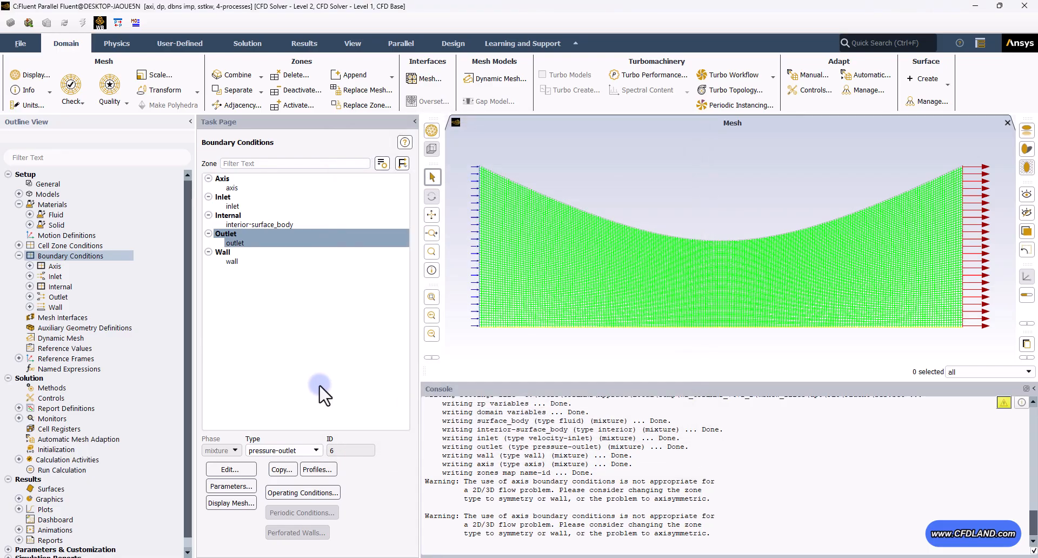
Examine the momentum and thermal conditions of the wall boundary, including its heat flux, and close them without changes
{"action": "left_click", "coordinate": [232, 260]}
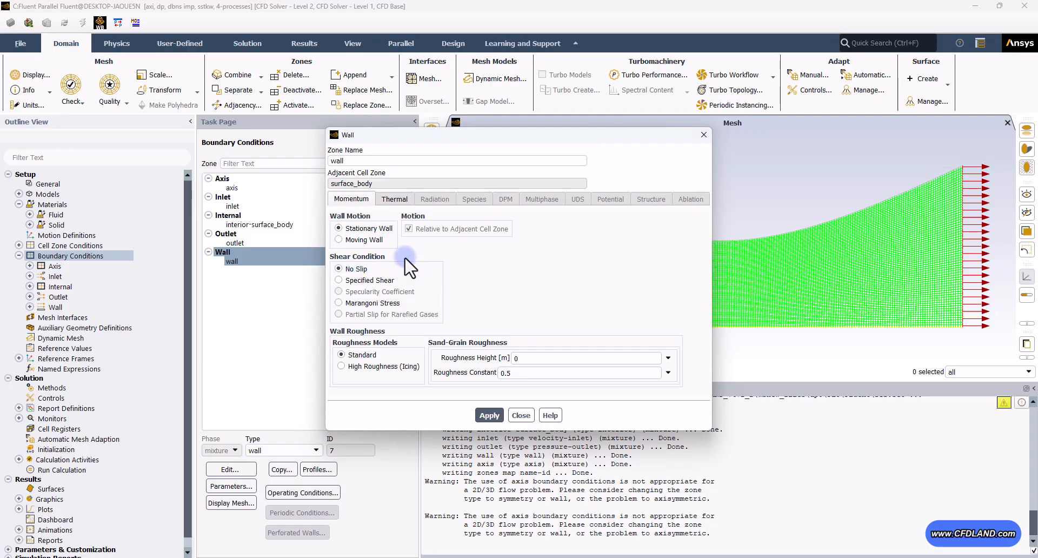
{"action": "left_click_drag", "start_coordinate": [603, 143], "coordinate": [456, 144]}
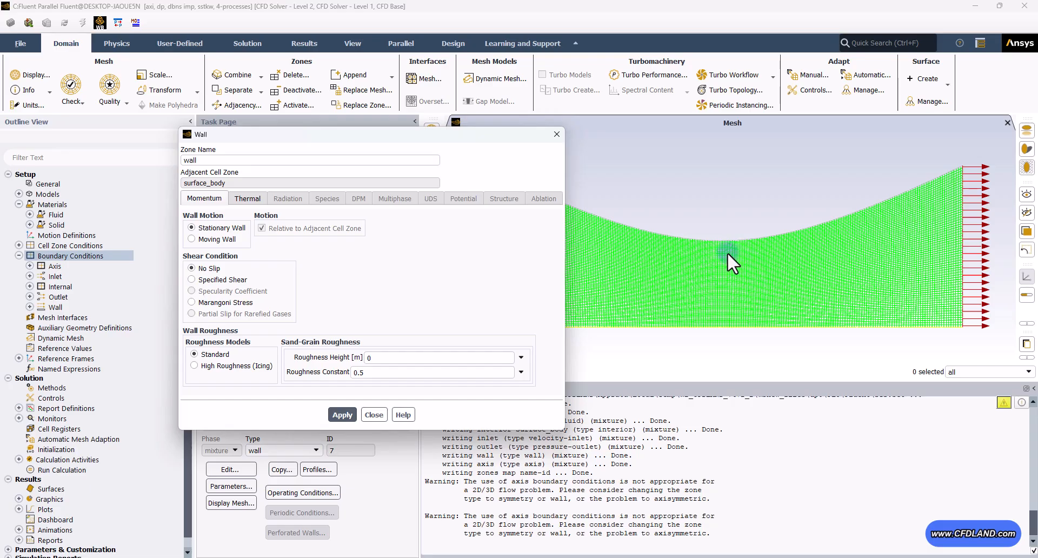
{"action": "left_click", "coordinate": [247, 198]}
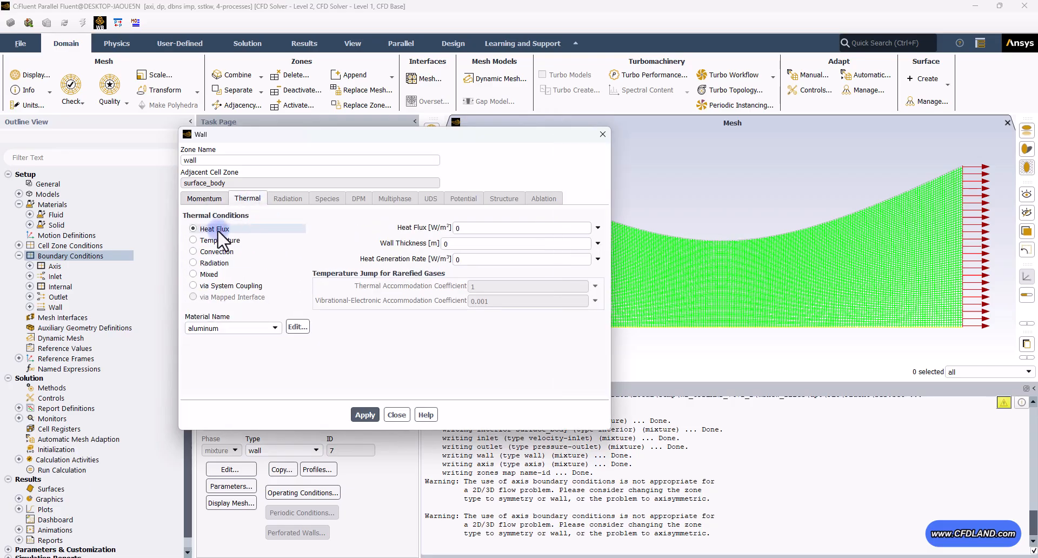
{"action": "left_click", "coordinate": [471, 227]}
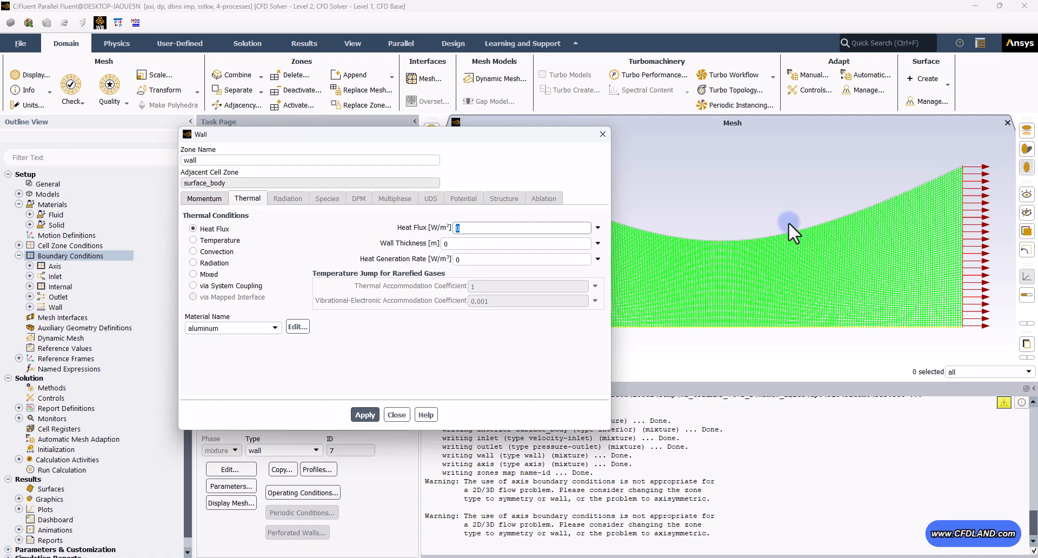
{"action": "left_click", "coordinate": [397, 414]}
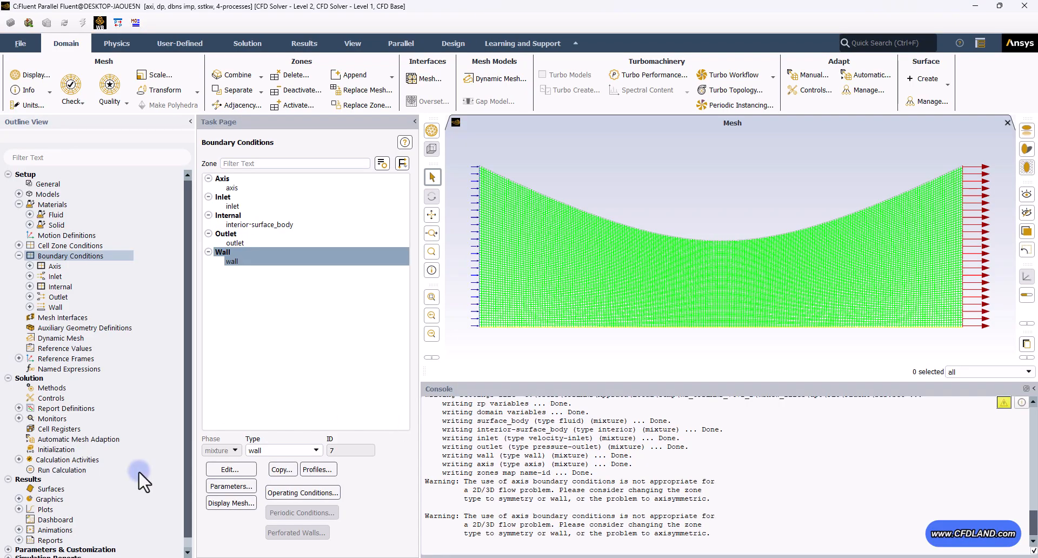
Review the solution methods, keeping the Implicit formulation and the Least Squares Cell Based gradient
{"action": "left_click", "coordinate": [66, 387]}
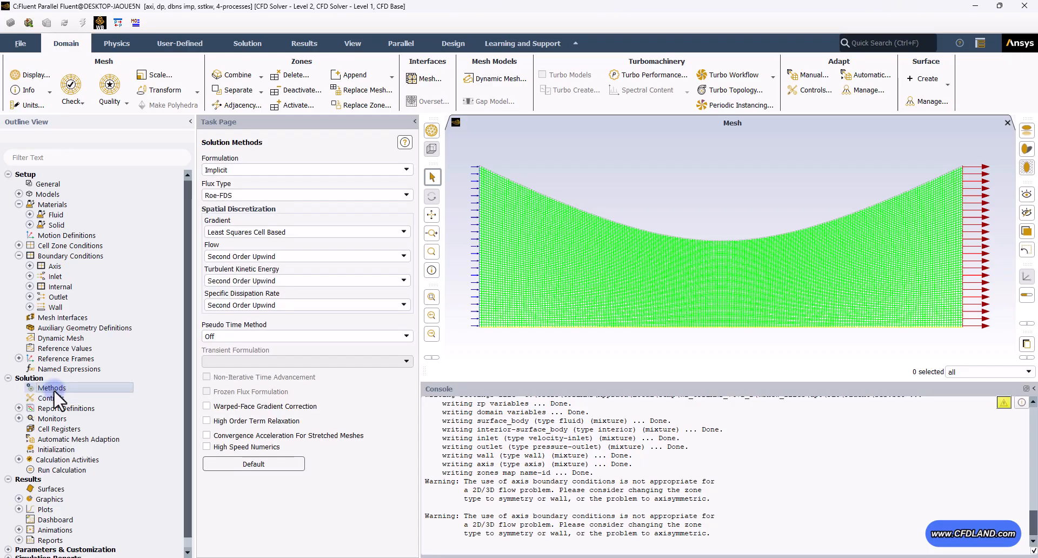
{"action": "left_click", "coordinate": [238, 173]}
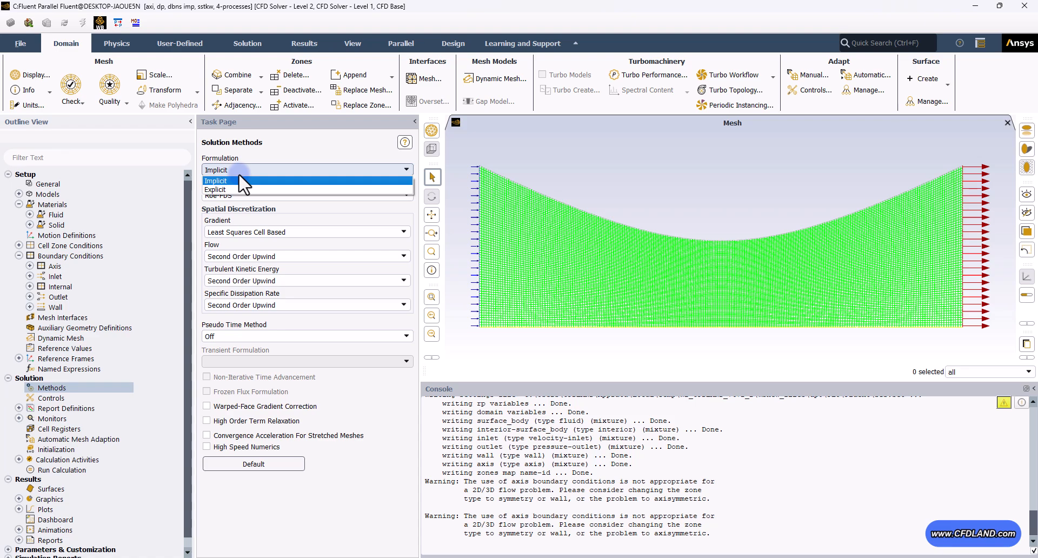
{"action": "left_click", "coordinate": [220, 180]}
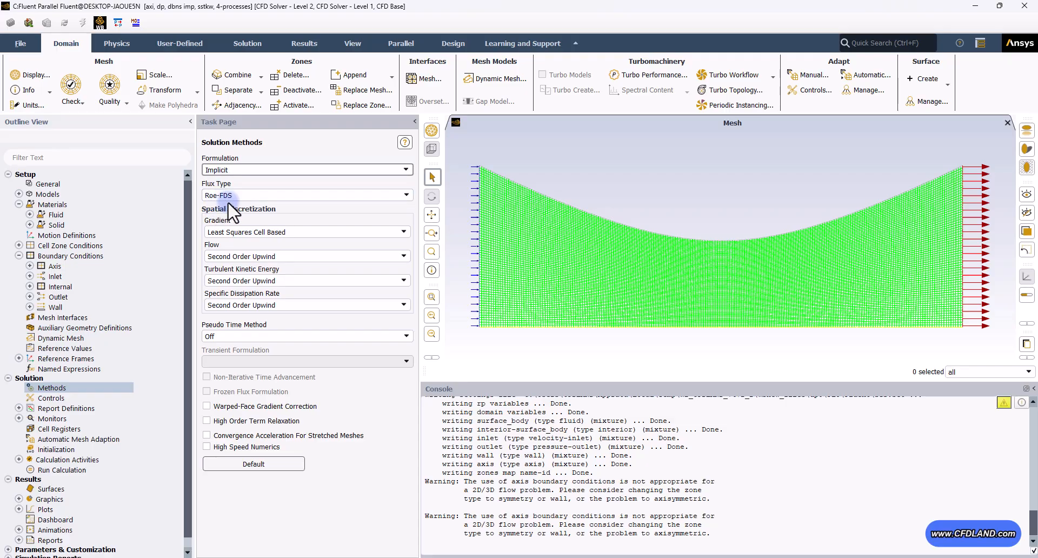
{"action": "left_click", "coordinate": [264, 232]}
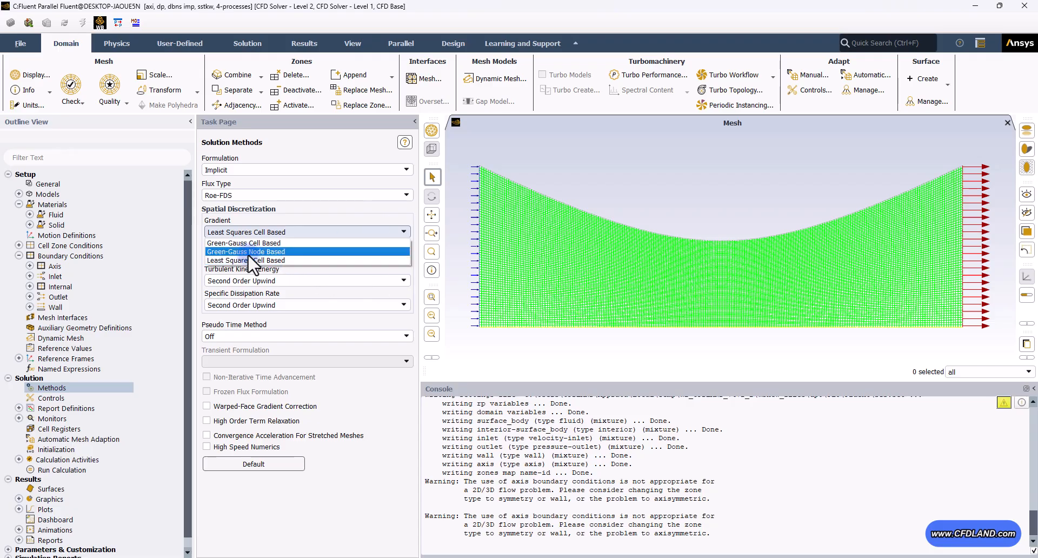
{"action": "left_click", "coordinate": [357, 212]}
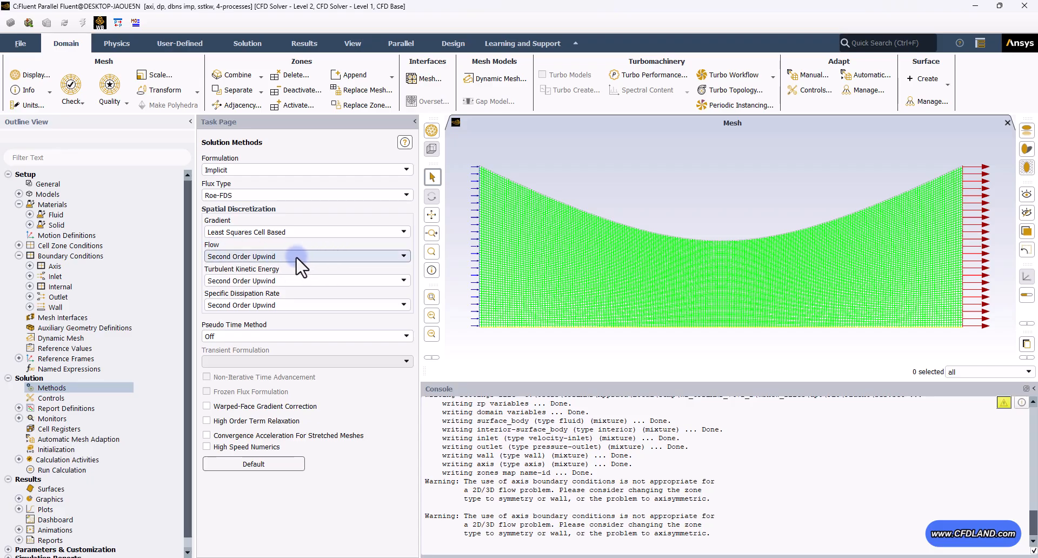
Set the spatial discretization of turbulent kinetic energy and specific dissipation rate to First Order Upwind
{"action": "left_click", "coordinate": [255, 281]}
{"action": "left_click", "coordinate": [254, 289]}
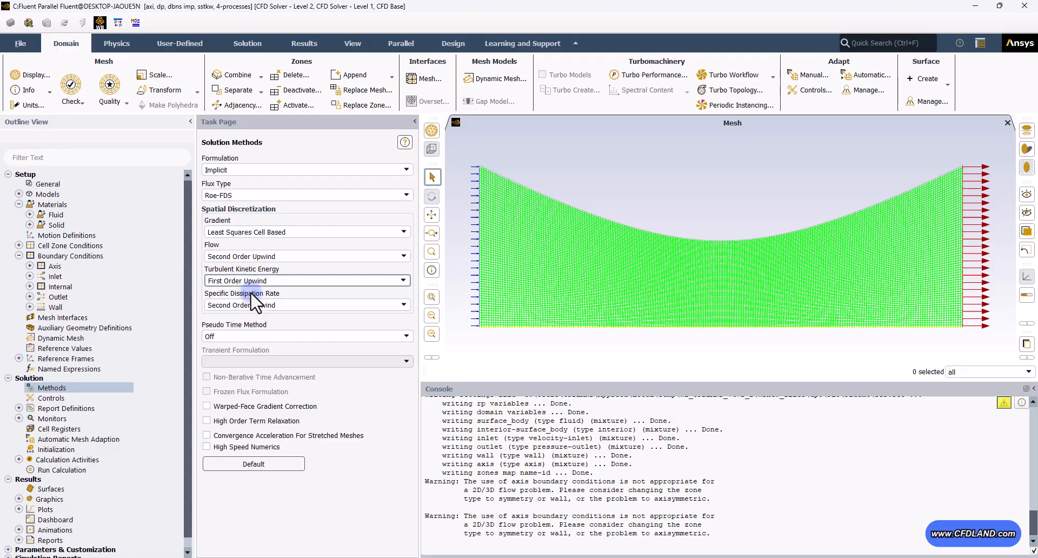
{"action": "left_click", "coordinate": [265, 306]}
{"action": "left_click", "coordinate": [268, 317]}
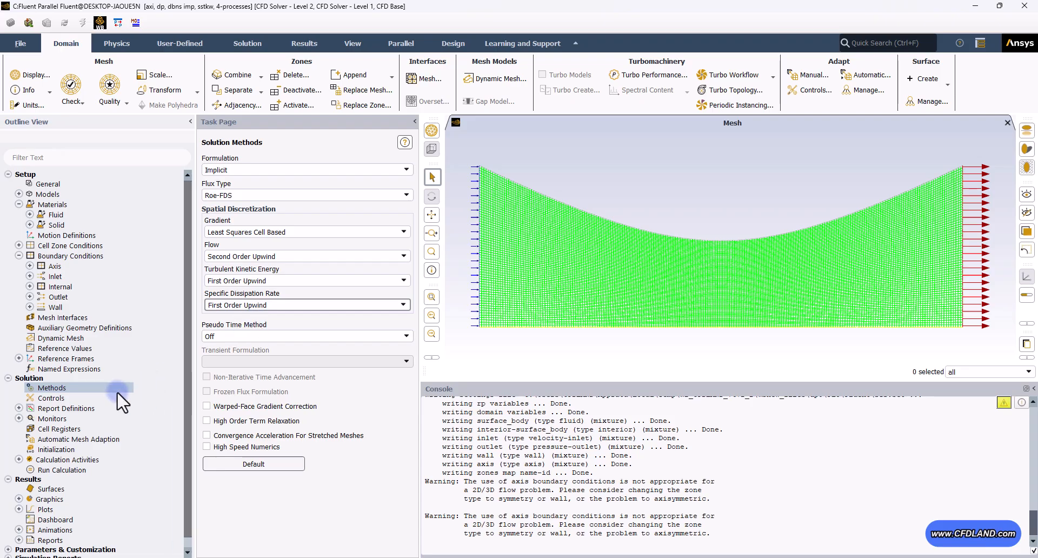
Review the solution controls, keeping the Courant number at 5, and consult the web article explaining the Courant number
{"action": "left_click", "coordinate": [65, 398]}
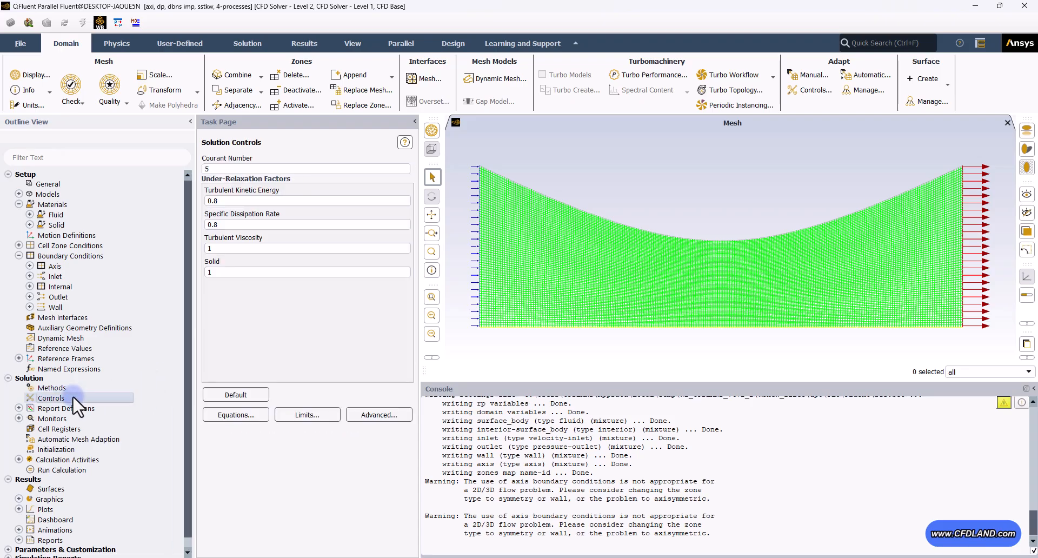
{"action": "left_click_drag", "start_coordinate": [231, 167], "coordinate": [177, 166]}
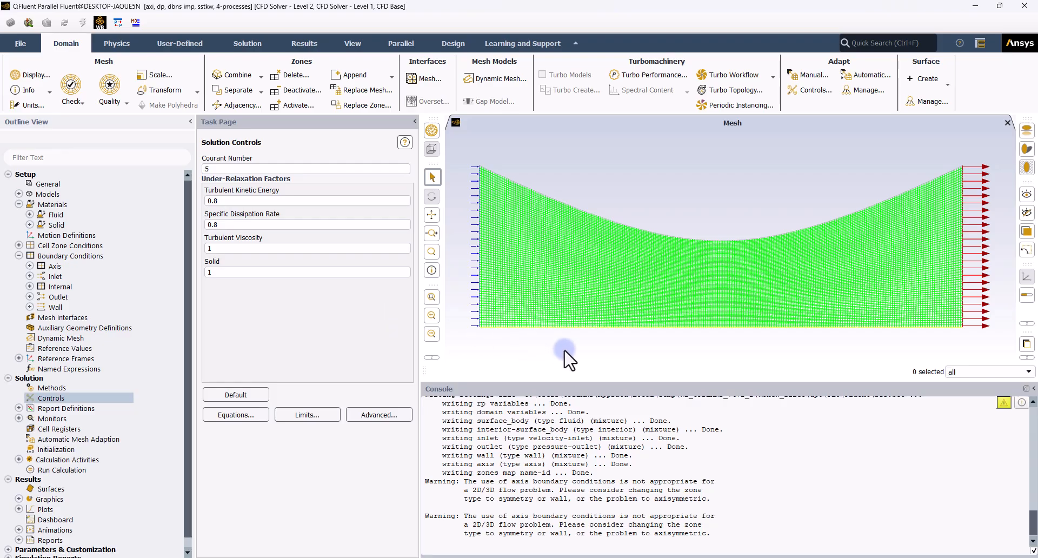
{"action": "left_click", "coordinate": [556, 557]}
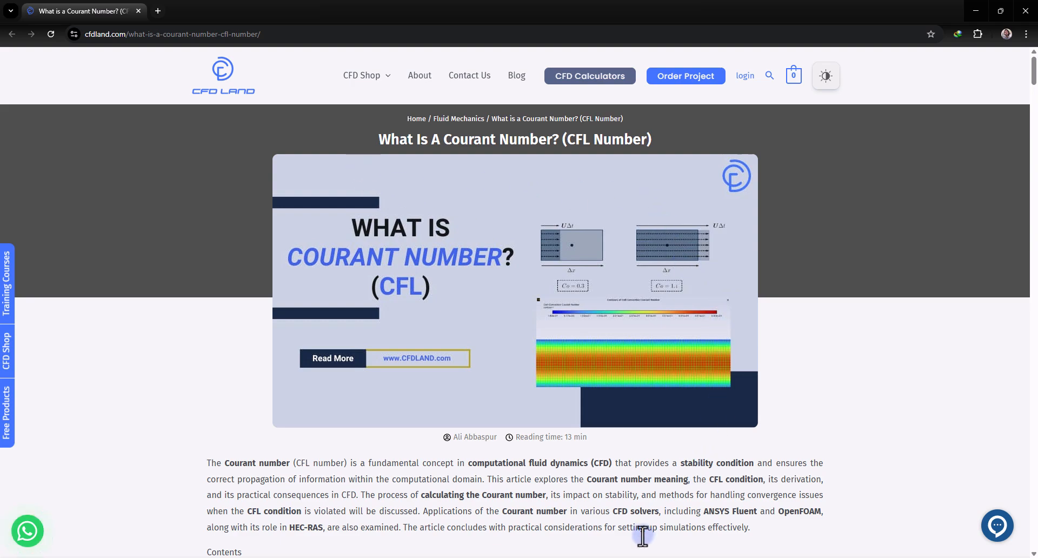
{"action": "left_click", "coordinate": [621, 557]}
{"action": "left_click", "coordinate": [680, 545]}
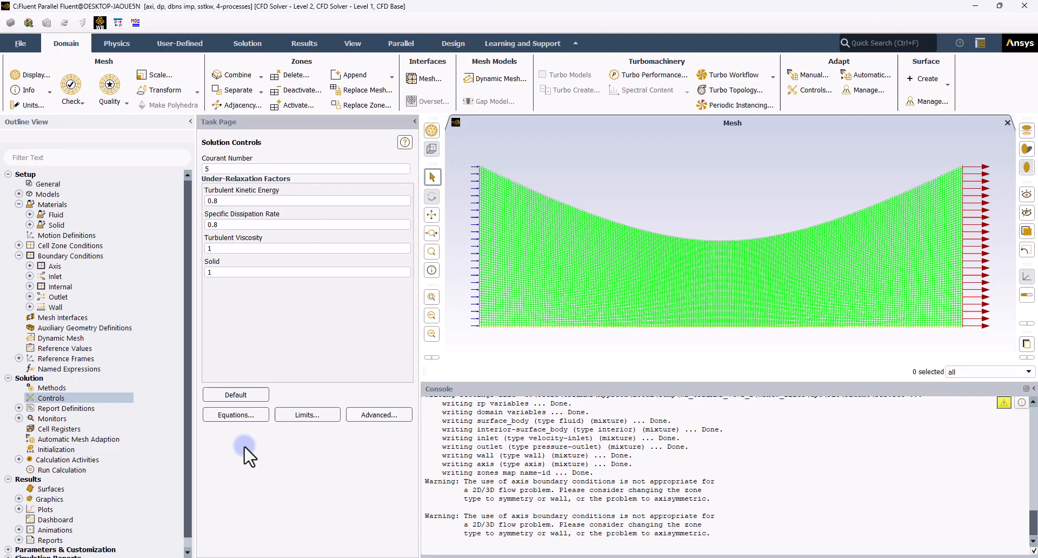
{"action": "left_click", "coordinate": [103, 396]}
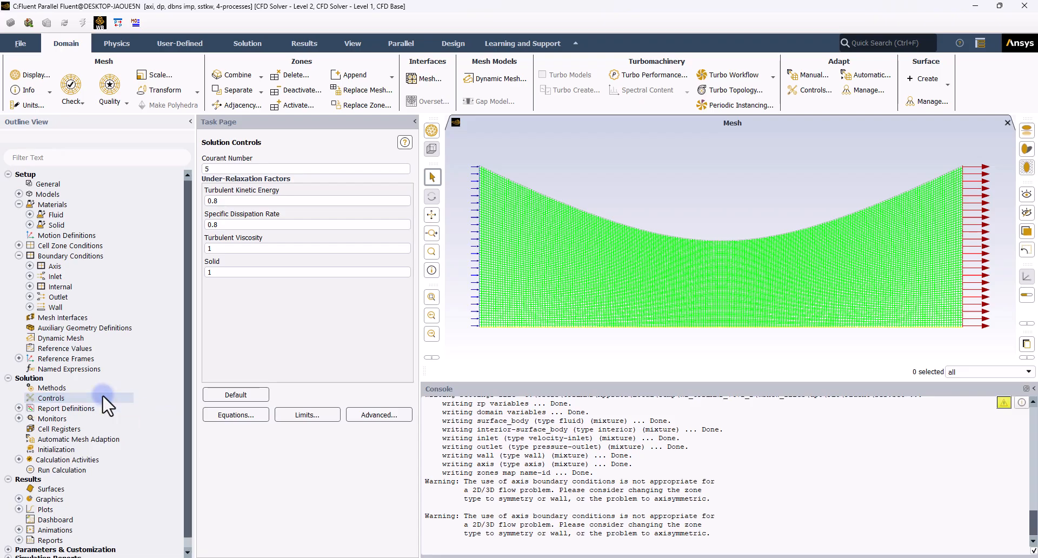
Review the residual monitors and accept them with an absolute convergence criterion of 0.001 for every equation
{"action": "left_click", "coordinate": [18, 418]}
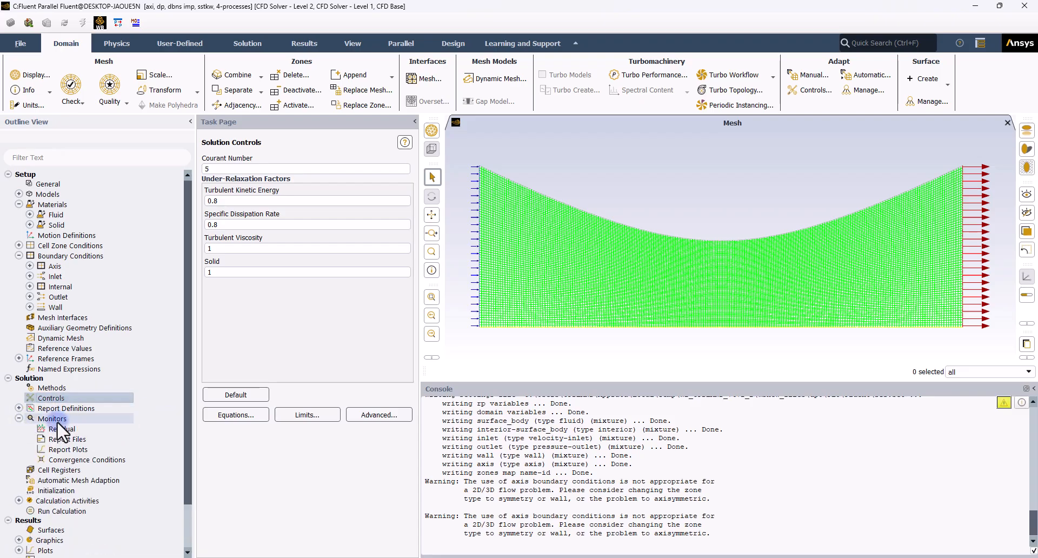
{"action": "left_click", "coordinate": [72, 419]}
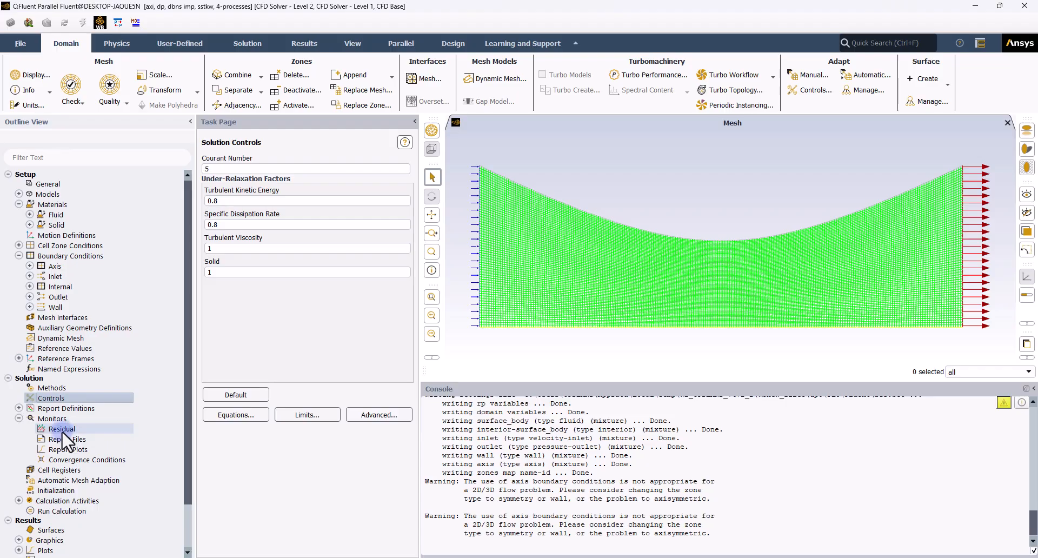
{"action": "left_click", "coordinate": [73, 429]}
{"action": "double_click", "coordinate": [73, 429]}
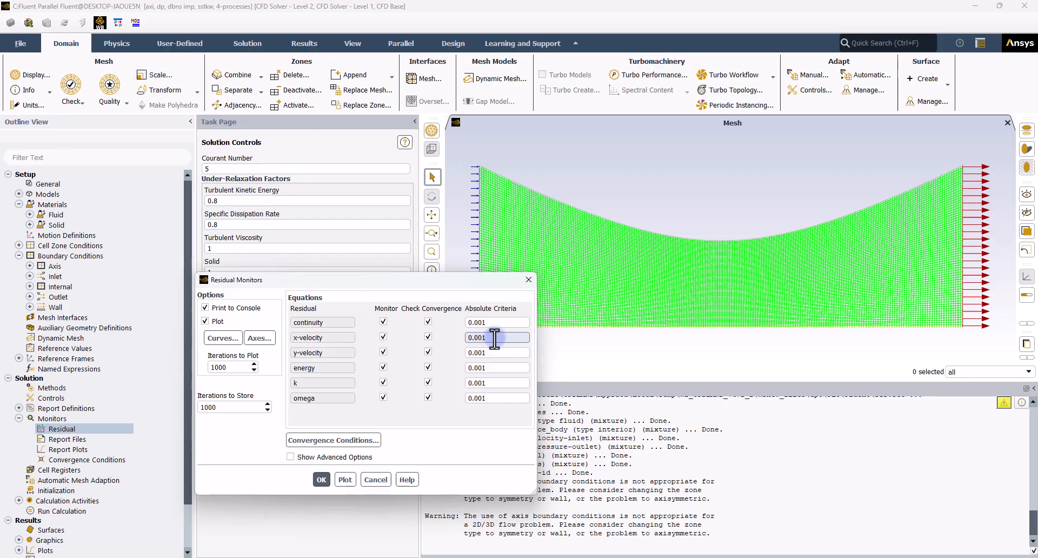
{"action": "left_click", "coordinate": [320, 480]}
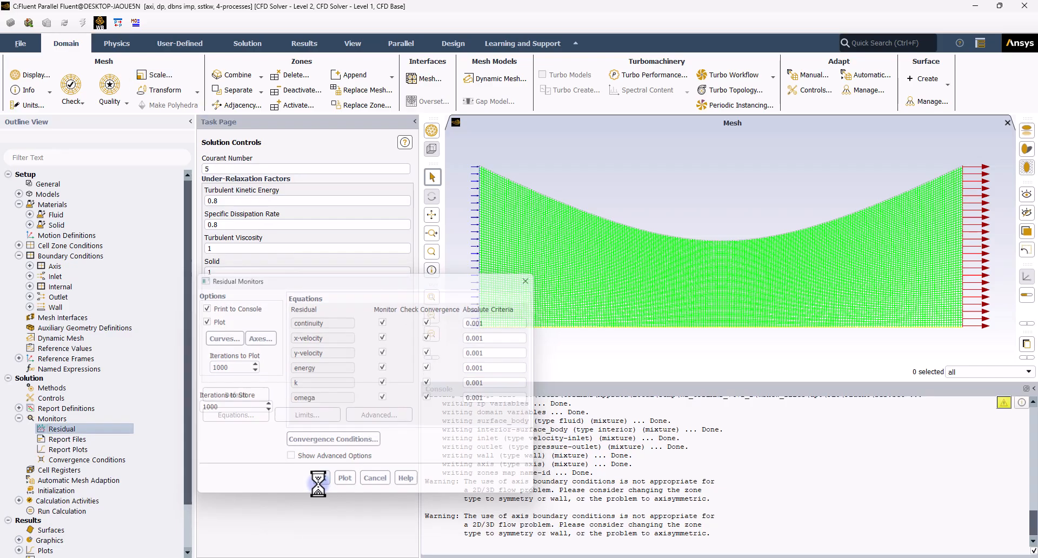
{"action": "left_click", "coordinate": [19, 418]}
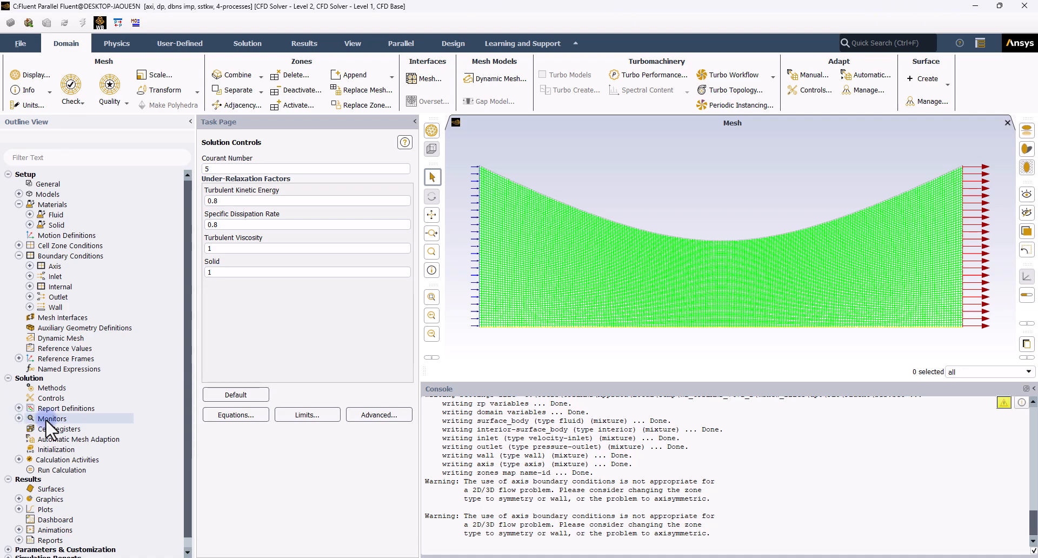
Create an area-weighted average surface report named vel-out for velocity magnitude on the outlet, with report file and plot
{"action": "left_click", "coordinate": [19, 408]}
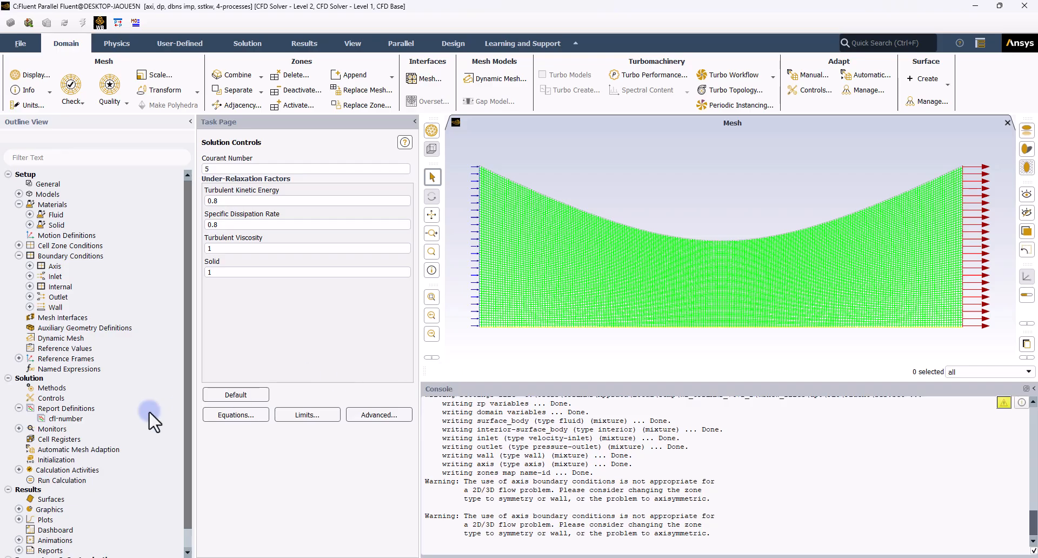
{"action": "right_click", "coordinate": [63, 409]}
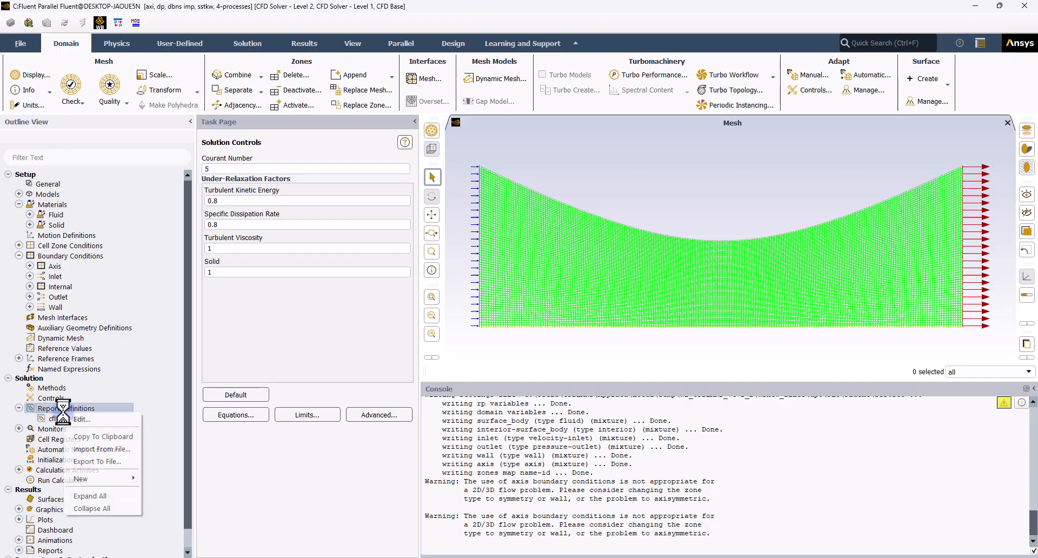
{"action": "mouse_move", "coordinate": [99, 478]}
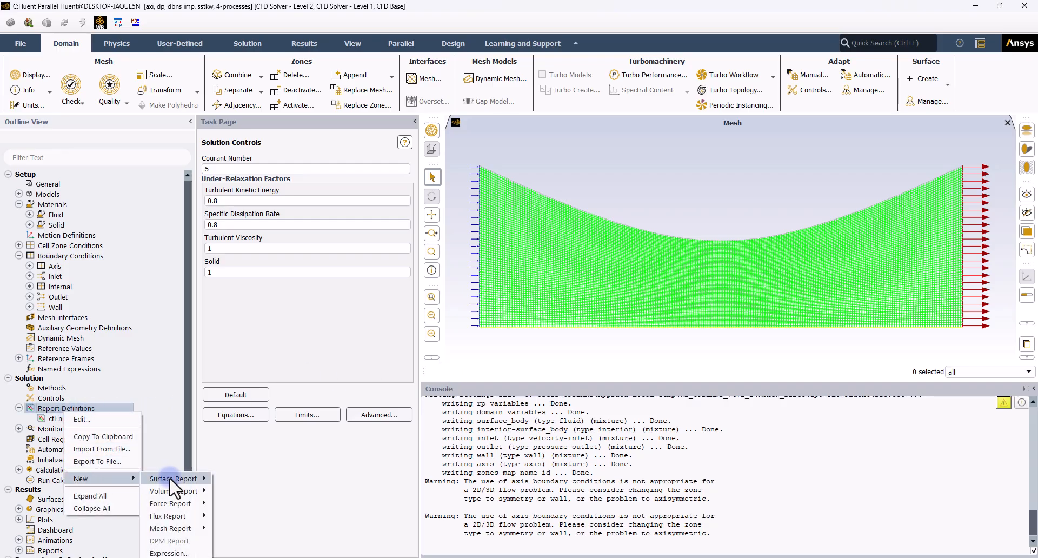
{"action": "mouse_move", "coordinate": [173, 479]}
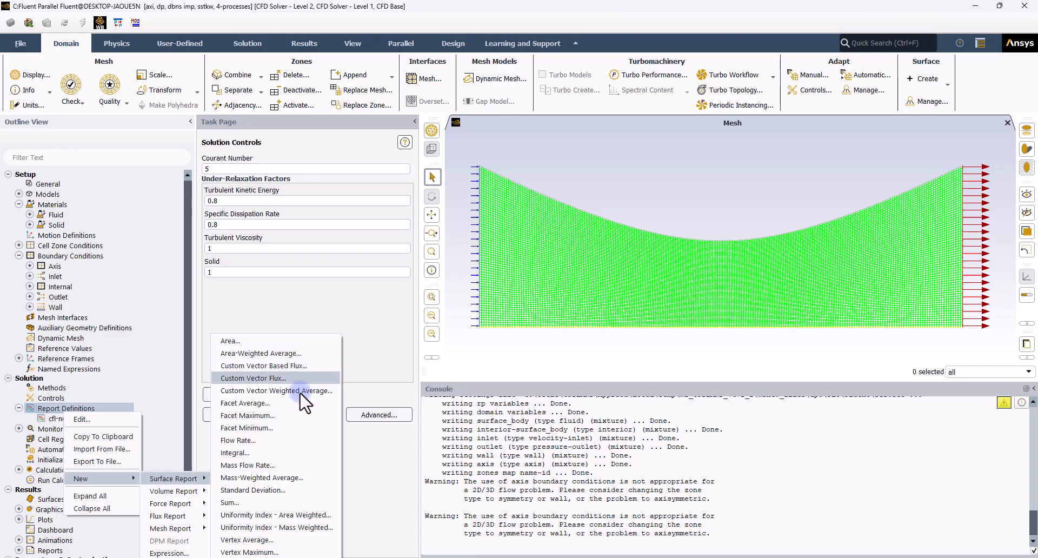
{"action": "left_click", "coordinate": [282, 354]}
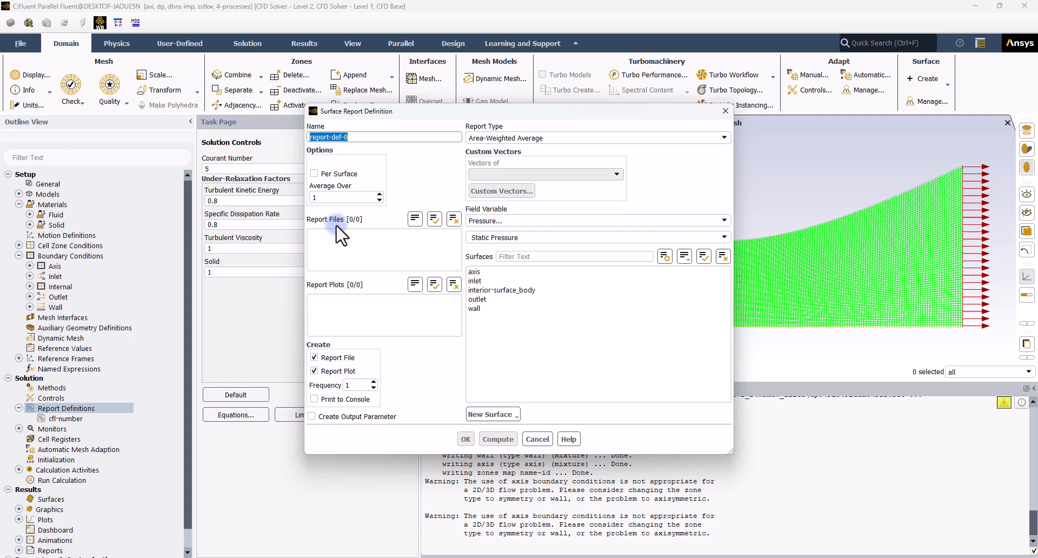
{"action": "type", "text": "vel-out"}
{"action": "left_click", "coordinate": [538, 221]}
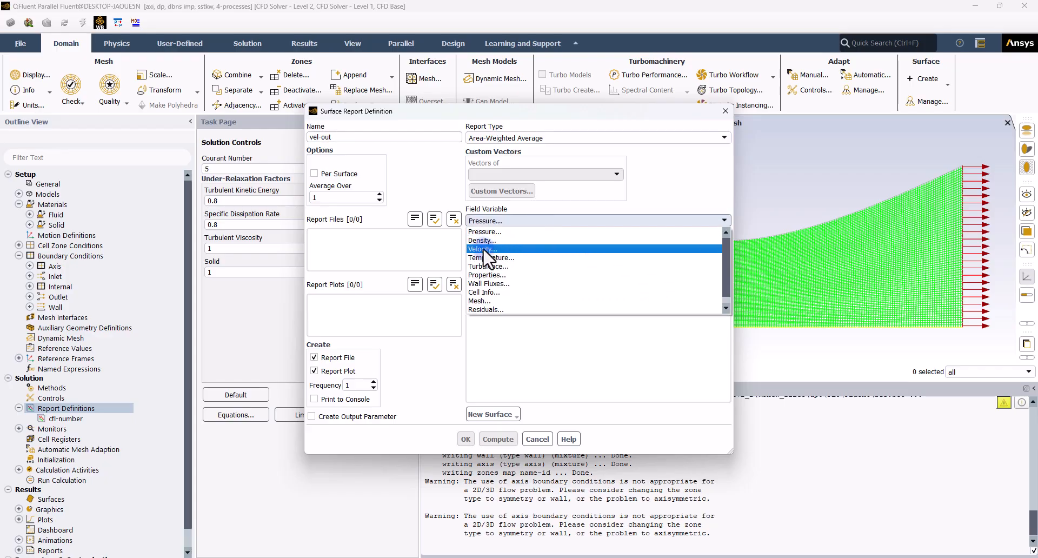
{"action": "left_click", "coordinate": [532, 249]}
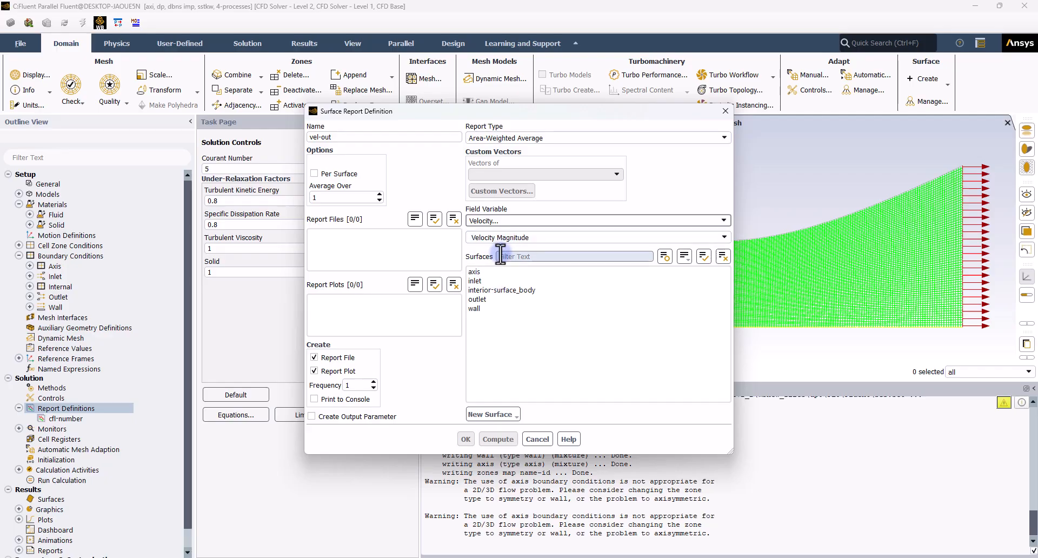
{"action": "left_click", "coordinate": [484, 299]}
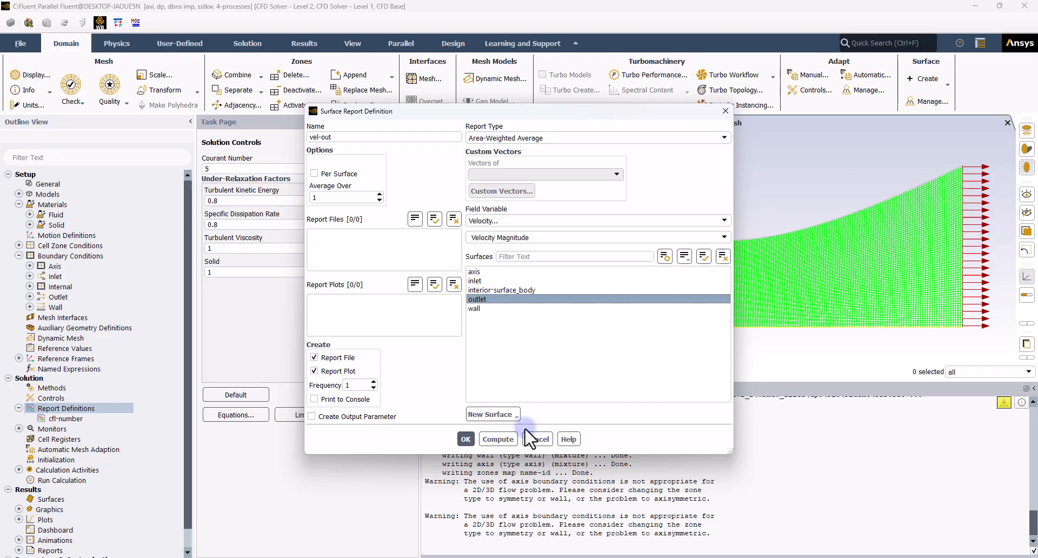
{"action": "left_click", "coordinate": [459, 435]}
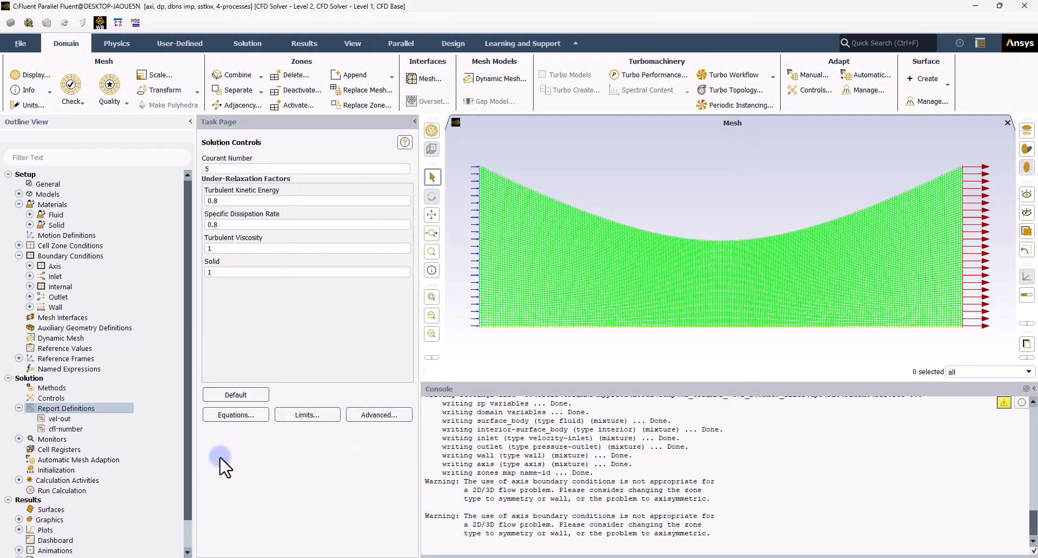
Create an area-weighted average surface report named t-out for static temperature on the outlet, with report file and plot
{"action": "right_click", "coordinate": [60, 407]}
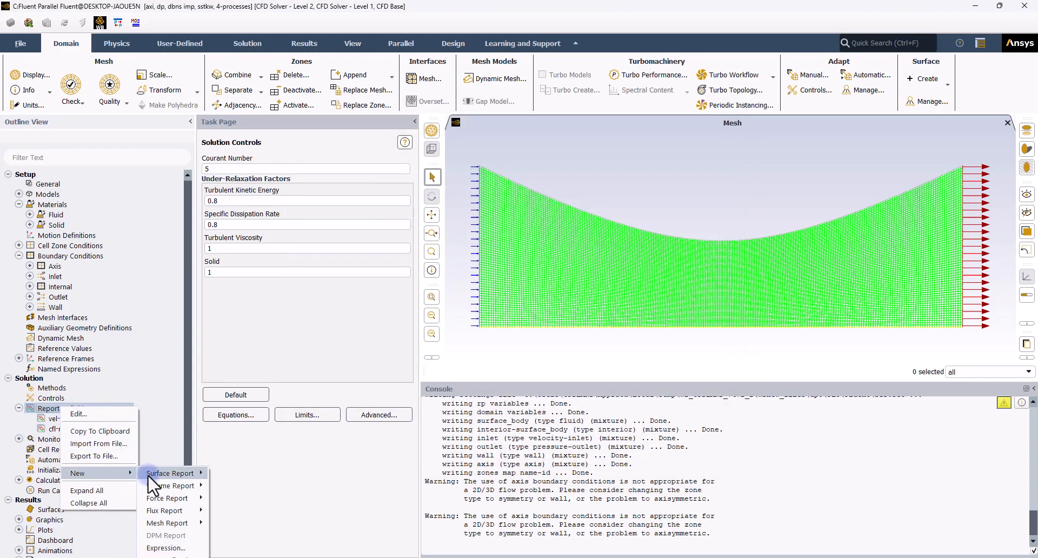
{"action": "mouse_move", "coordinate": [167, 473]}
{"action": "left_click", "coordinate": [257, 353]}
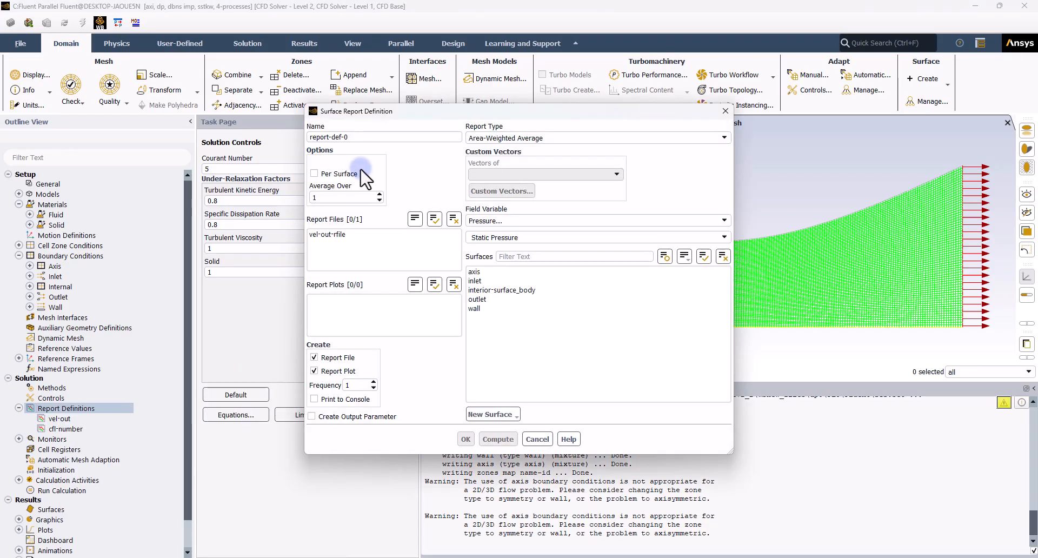
{"action": "type", "text": "t-"}
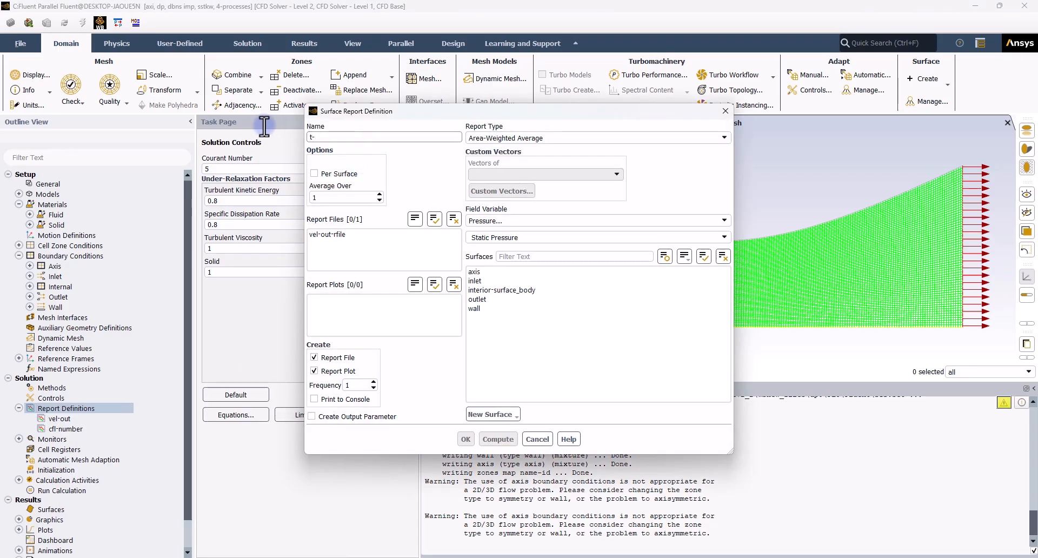
{"action": "type", "text": "out"}
{"action": "left_click", "coordinate": [506, 221]}
{"action": "left_click", "coordinate": [507, 241]}
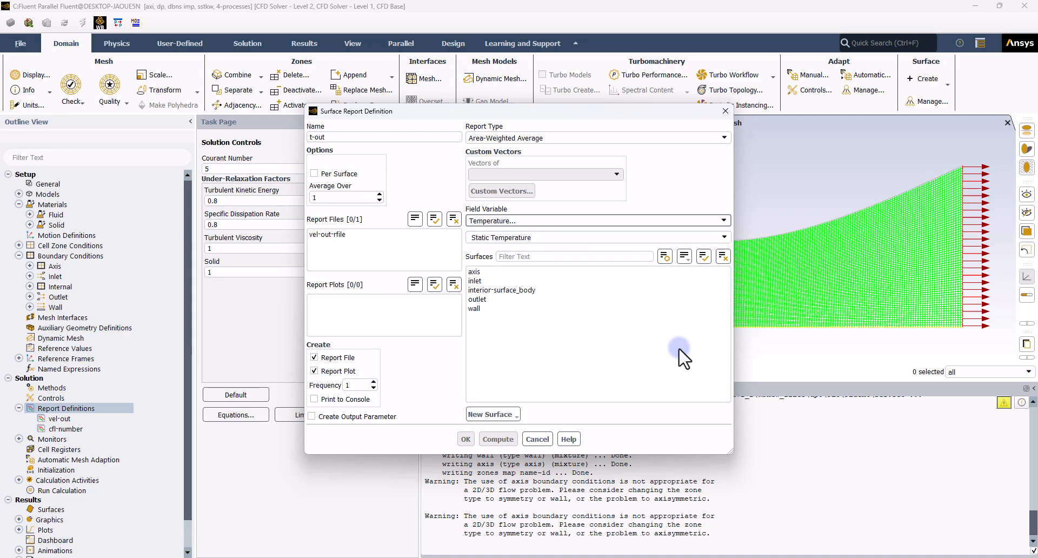
{"action": "left_click", "coordinate": [478, 299]}
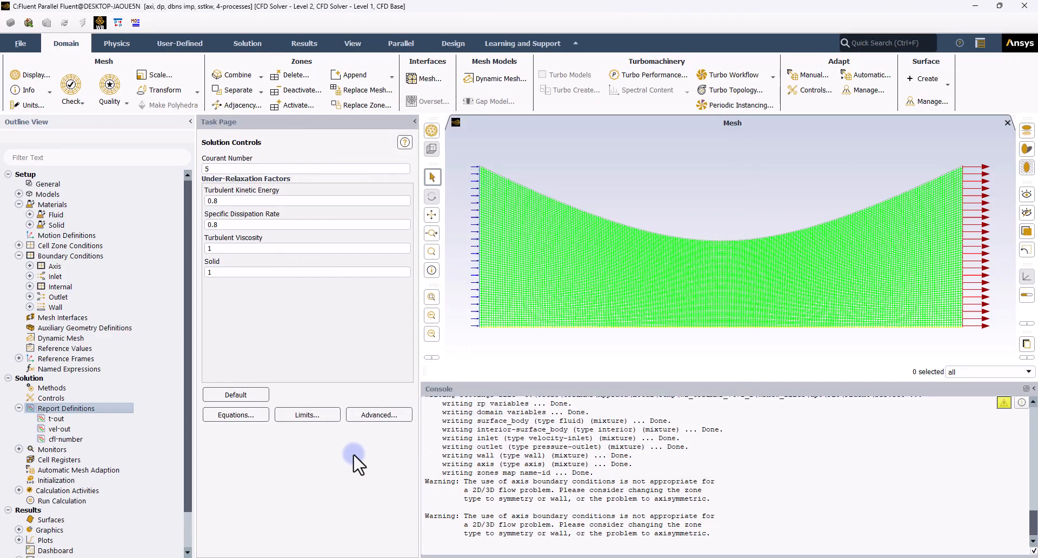
Initialize the solution with Hybrid Initialization and check the scalar residuals of its iterations in the console
{"action": "double_click", "coordinate": [51, 479]}
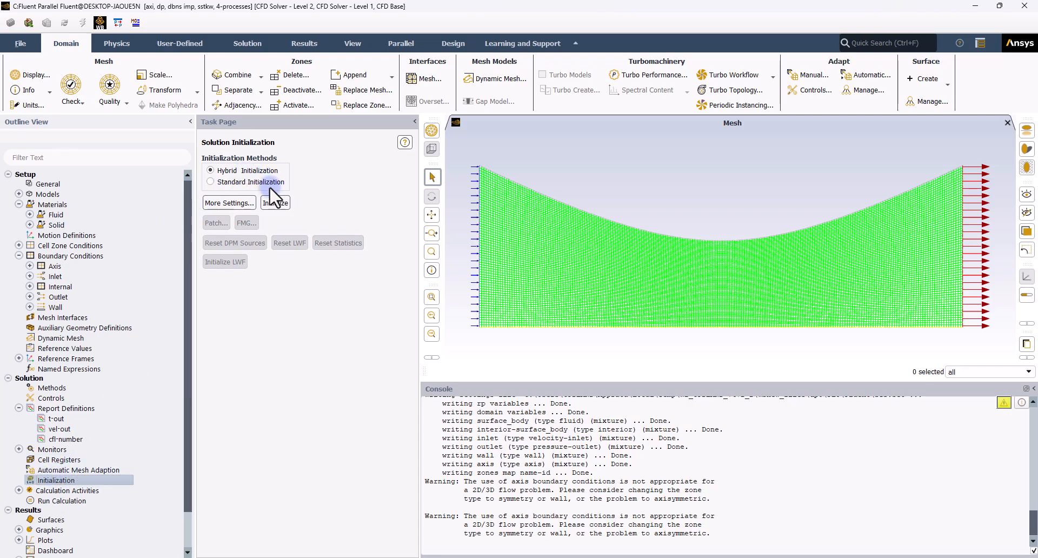
{"action": "left_click", "coordinate": [275, 203]}
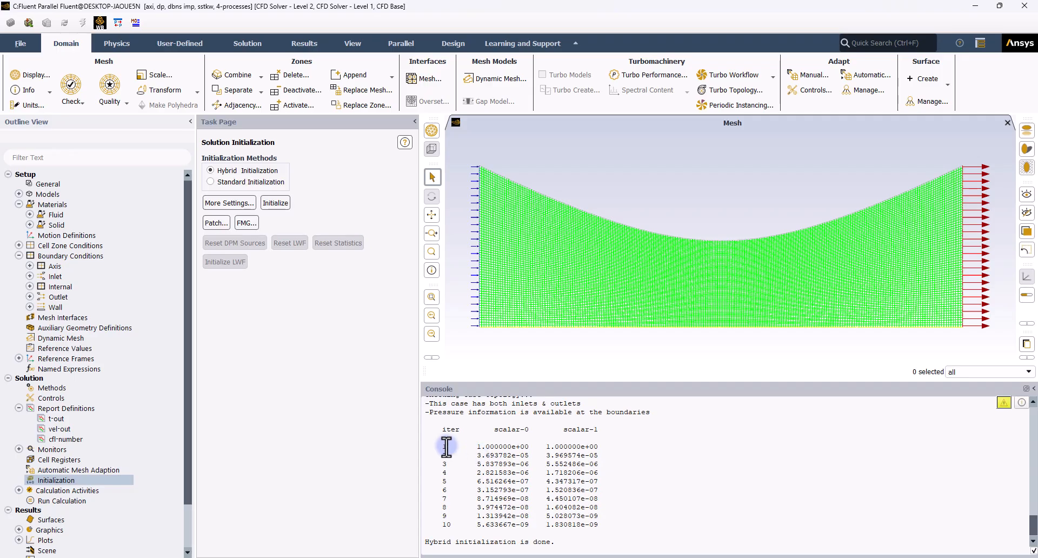
{"action": "left_click_drag", "start_coordinate": [446, 446], "coordinate": [600, 526]}
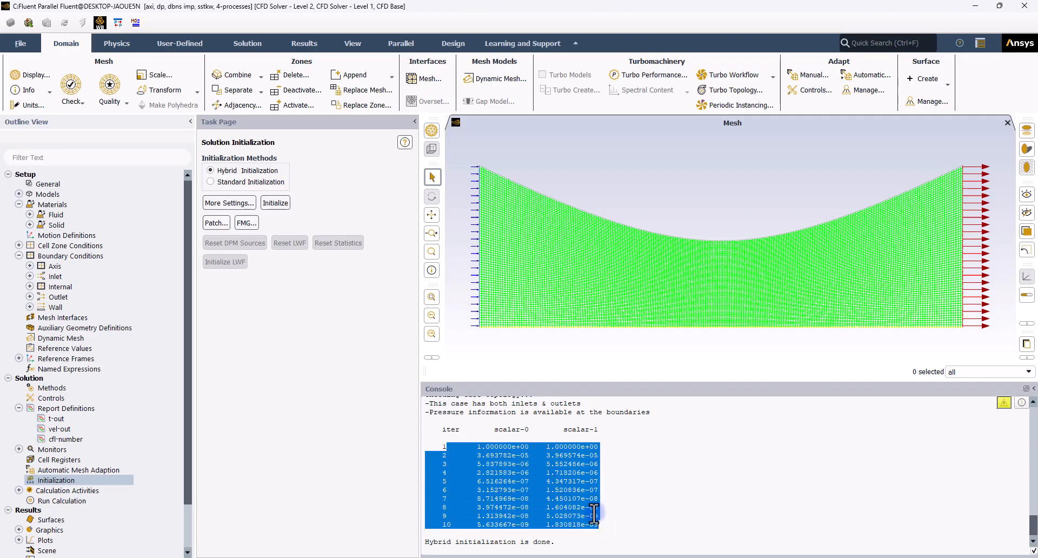
{"action": "left_click", "coordinate": [530, 489]}
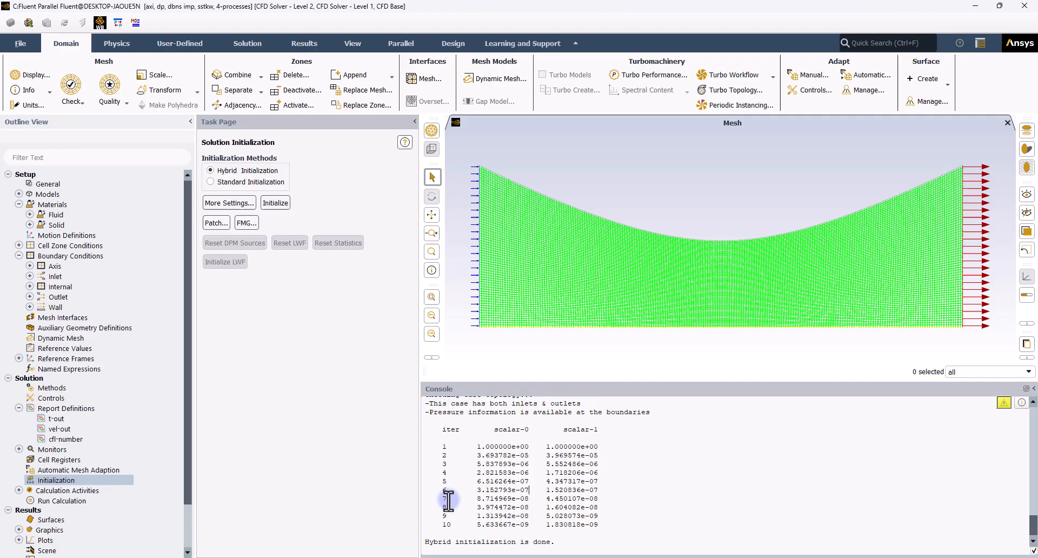
Run the calculation with 500 iterations and view the scaled residuals and outlet velocity plots
{"action": "left_click", "coordinate": [82, 501]}
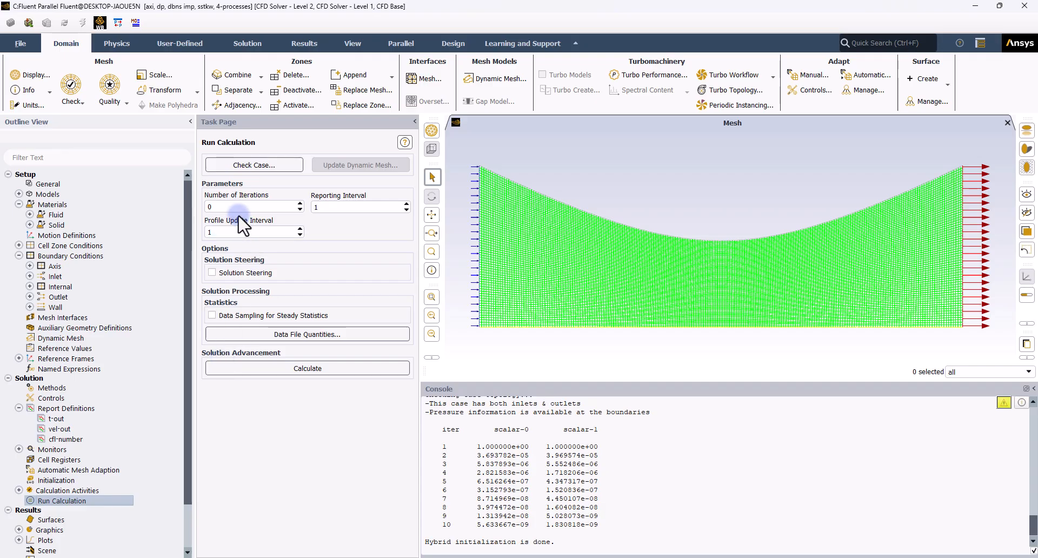
{"action": "left_click_drag", "start_coordinate": [214, 207], "coordinate": [193, 201]}
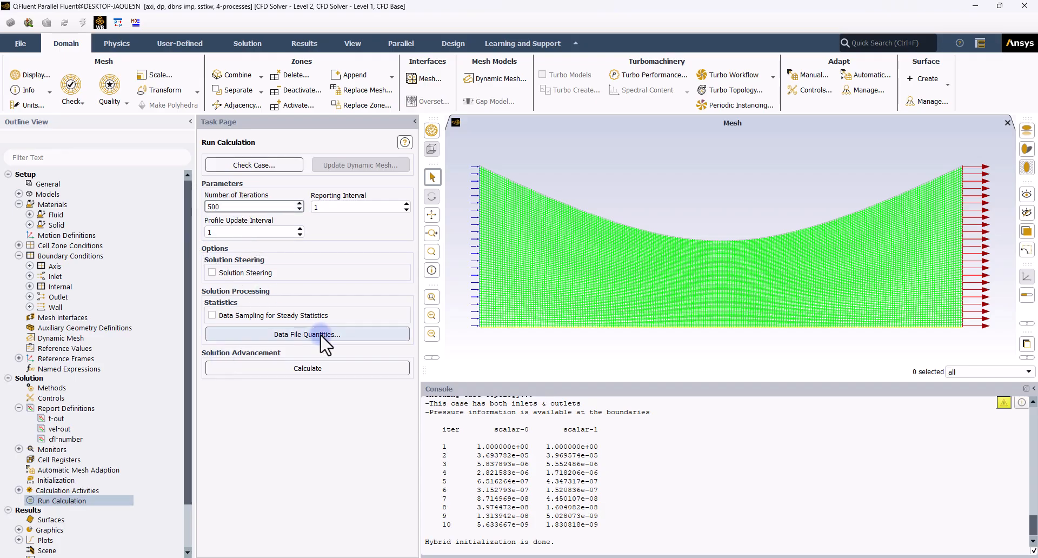
{"action": "left_click", "coordinate": [332, 369]}
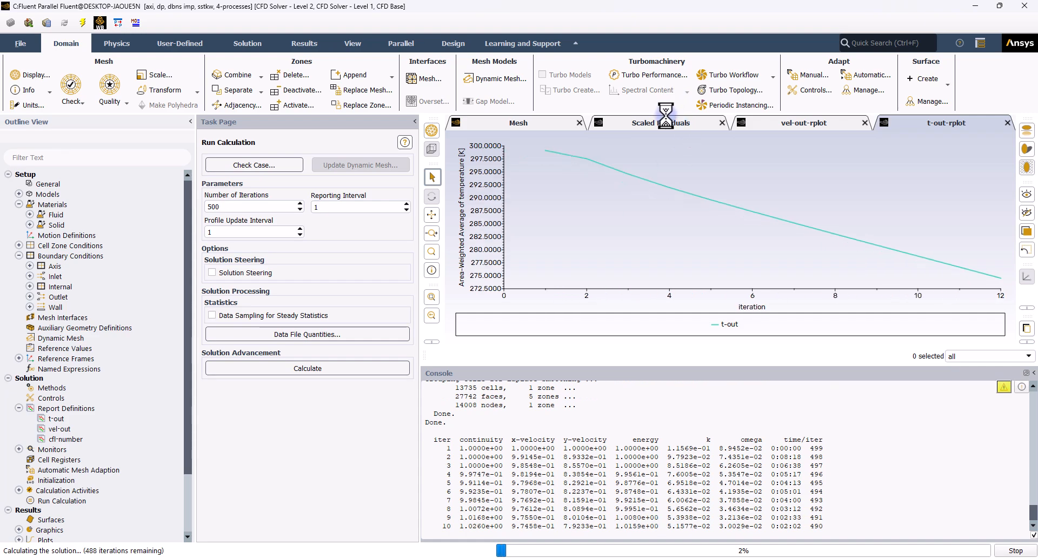
{"action": "left_click", "coordinate": [663, 124]}
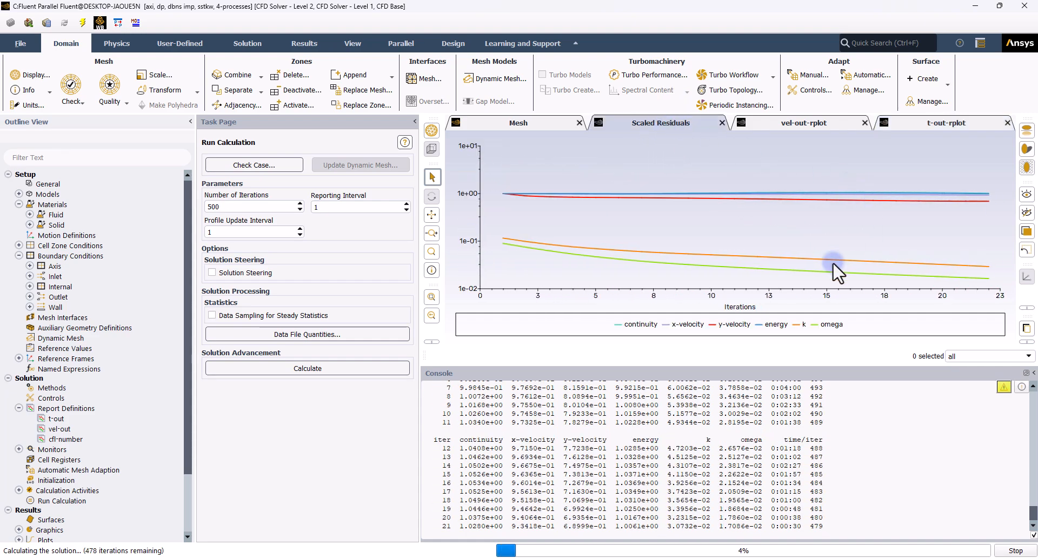
{"action": "left_click", "coordinate": [799, 123]}
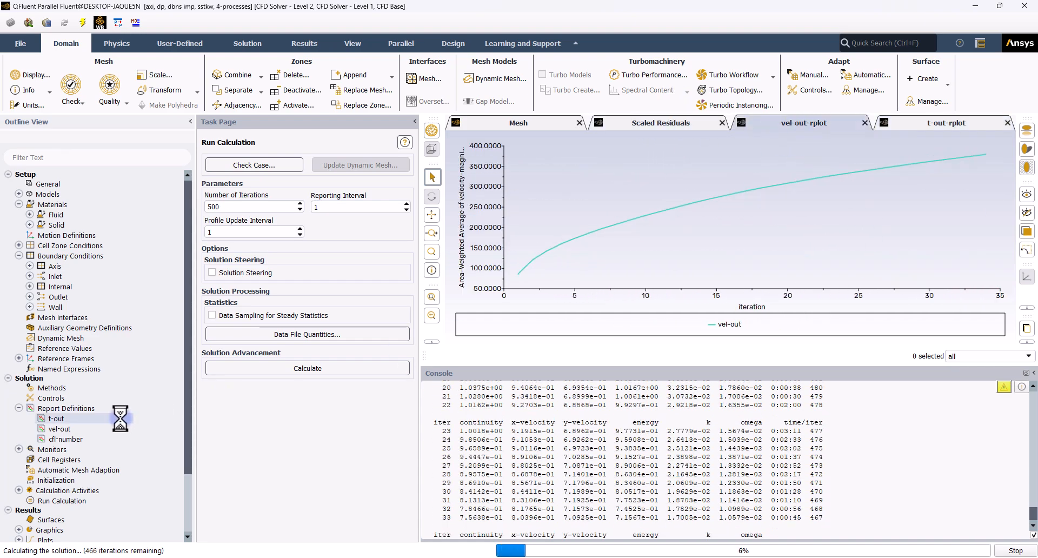
Let the calculation complete and examine the convergence of the outlet velocity, outlet temperature and scaled residual plots
{"action": "mouse_move", "coordinate": [924, 172]}
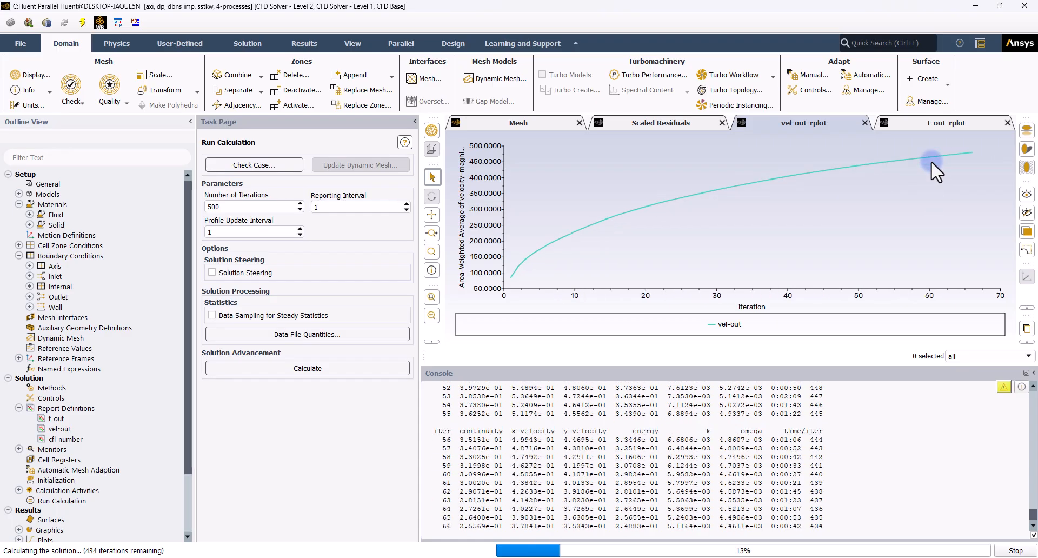
{"action": "left_click", "coordinate": [927, 124]}
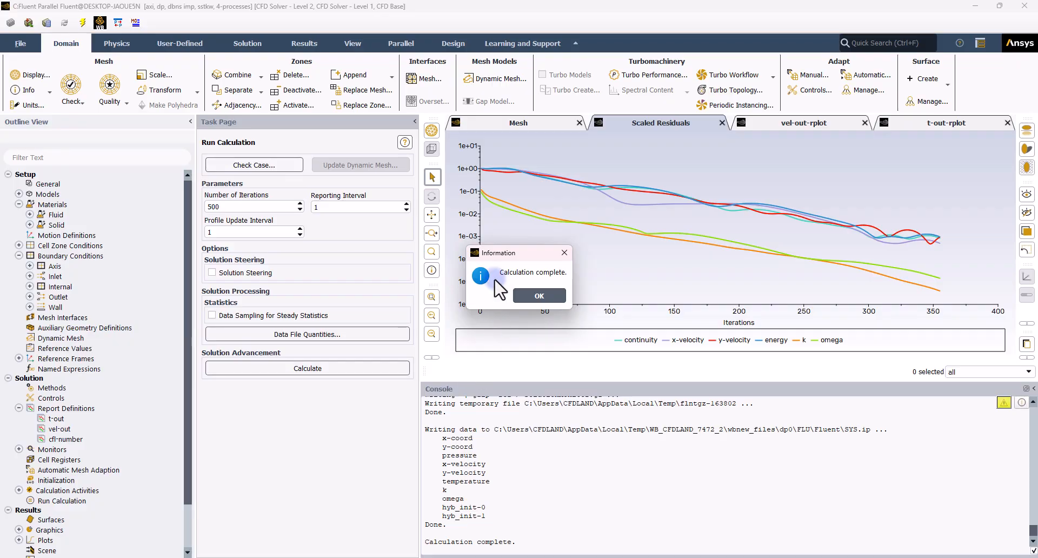
{"action": "left_click", "coordinate": [556, 296]}
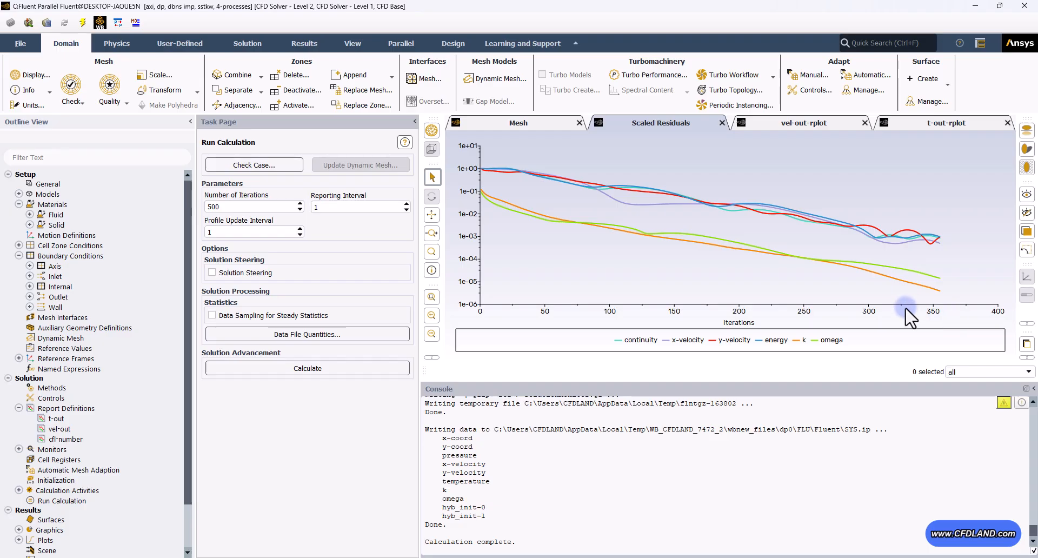
{"action": "mouse_move", "coordinate": [945, 221]}
{"action": "left_click", "coordinate": [802, 123]}
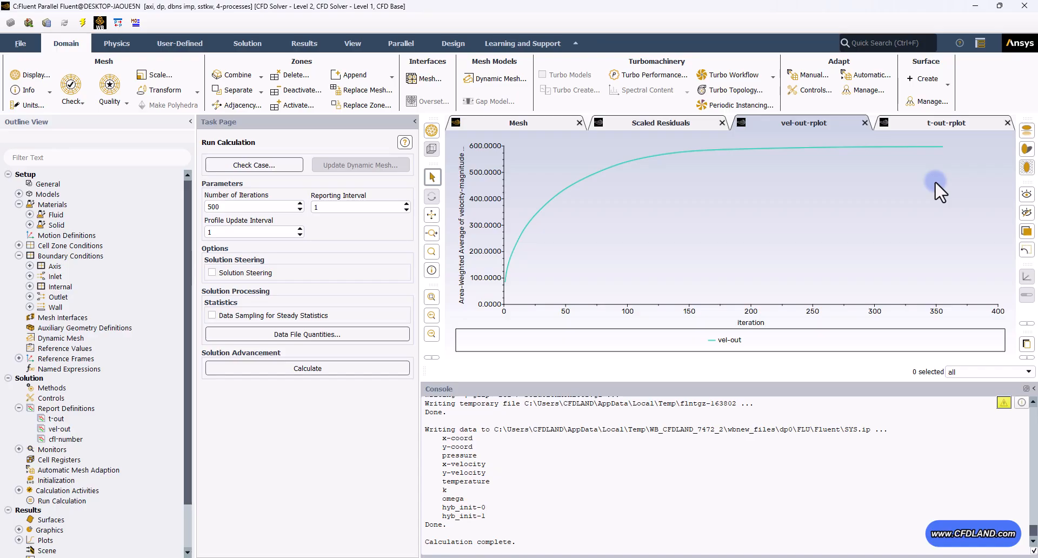
{"action": "left_click", "coordinate": [933, 123]}
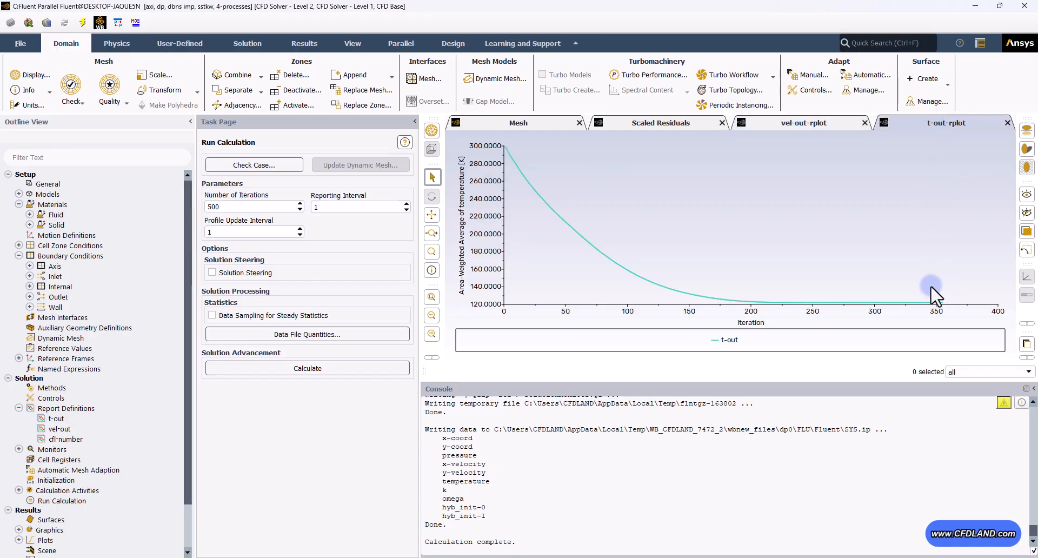
{"action": "left_click", "coordinate": [655, 129]}
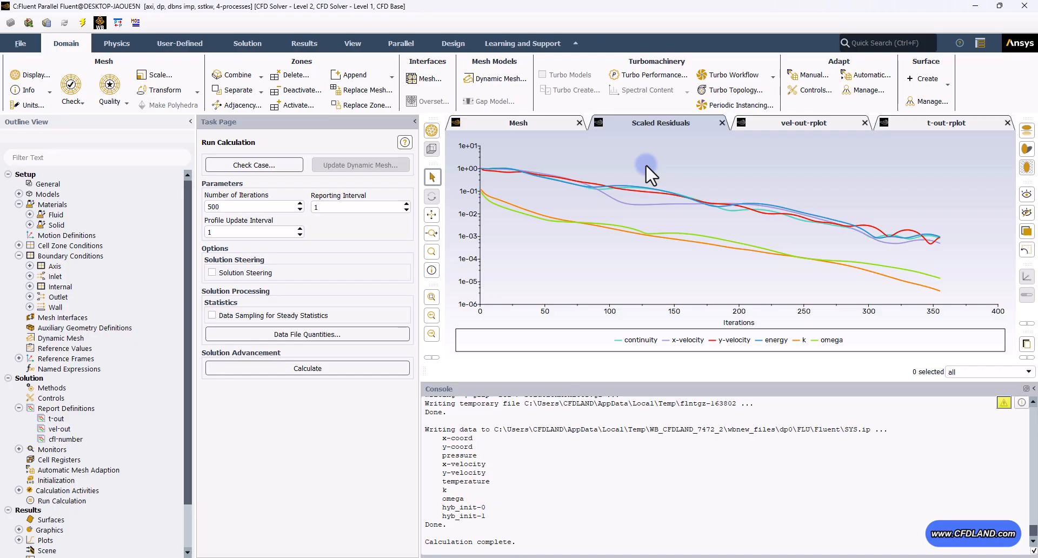
Create and display a filled contour plot of velocity magnitude with smooth coloring, leaving all surfaces unselected
{"action": "left_click", "coordinate": [19, 408]}
{"action": "left_click", "coordinate": [19, 498]}
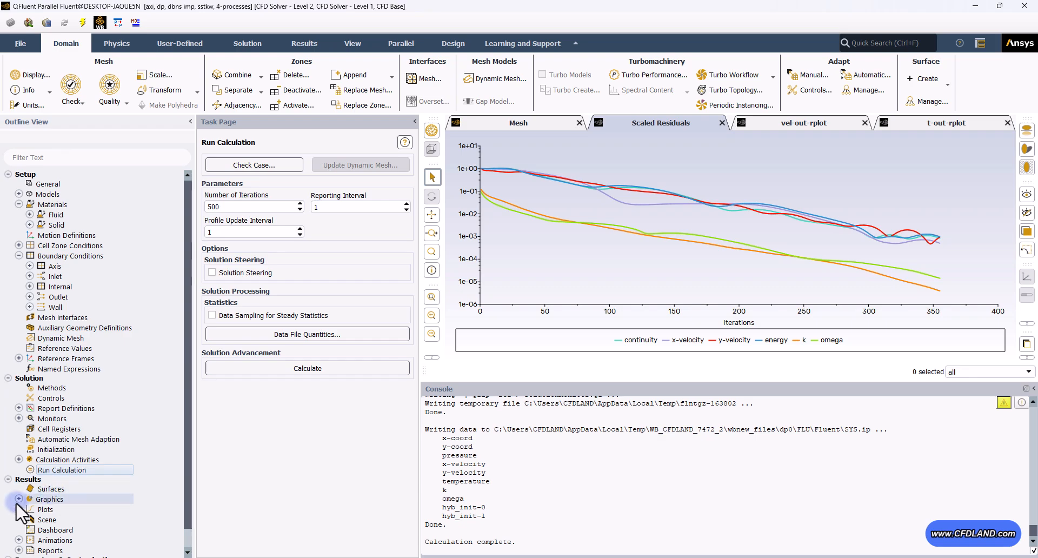
{"action": "scroll", "coordinate": [63, 469], "scroll_direction": "down", "scroll_amount": 2}
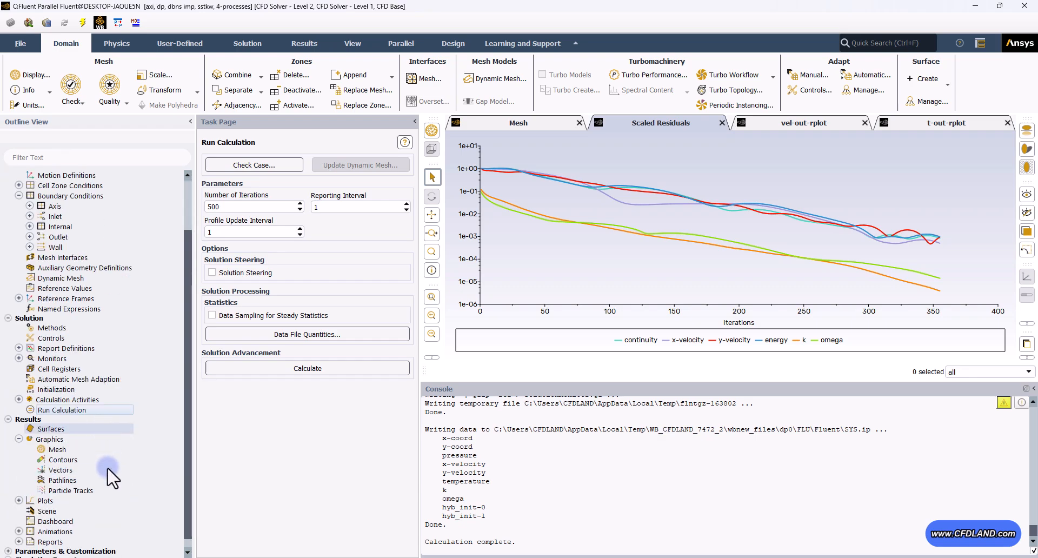
{"action": "double_click", "coordinate": [73, 460]}
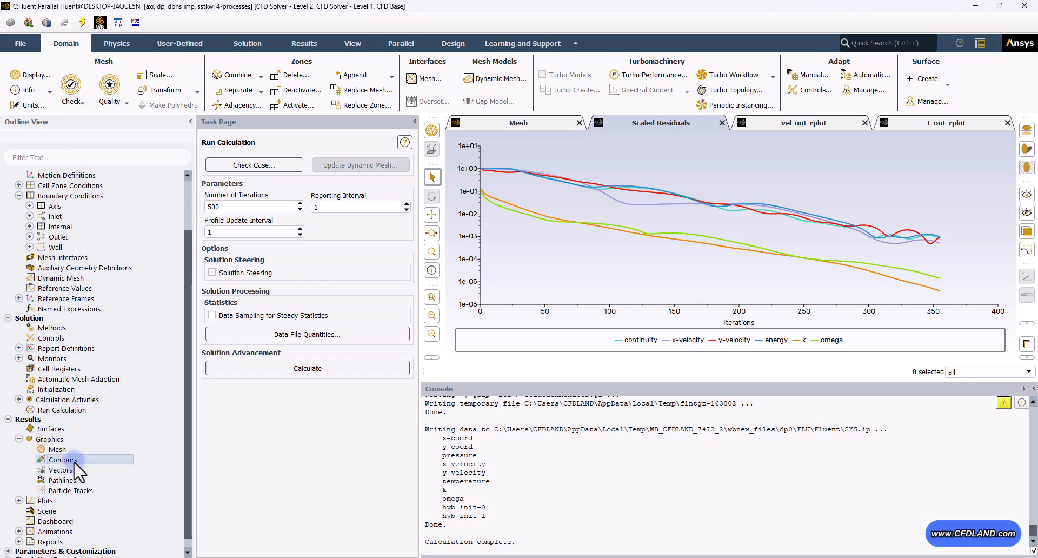
{"action": "left_click_drag", "start_coordinate": [281, 282], "coordinate": [293, 180]}
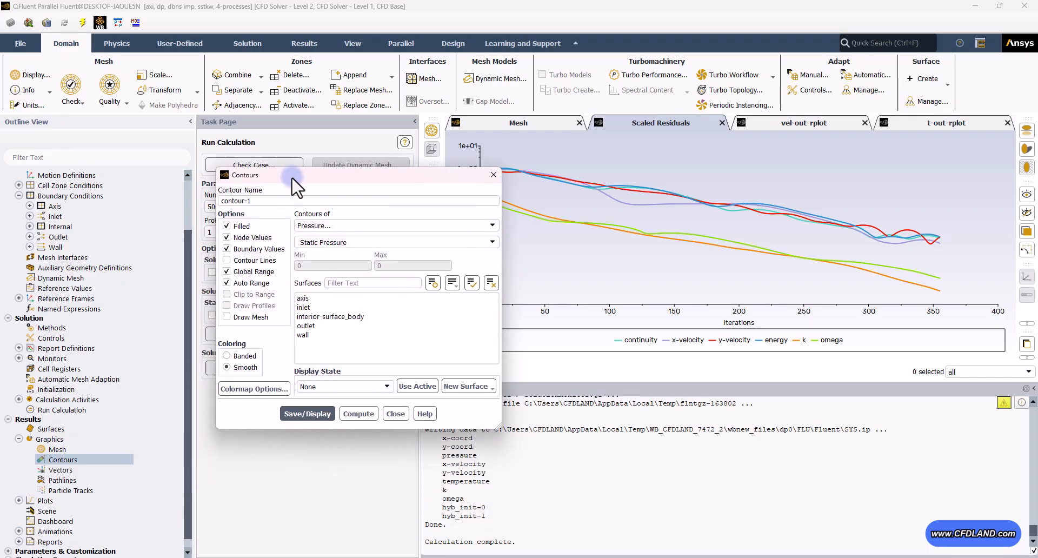
{"action": "left_click", "coordinate": [324, 225]}
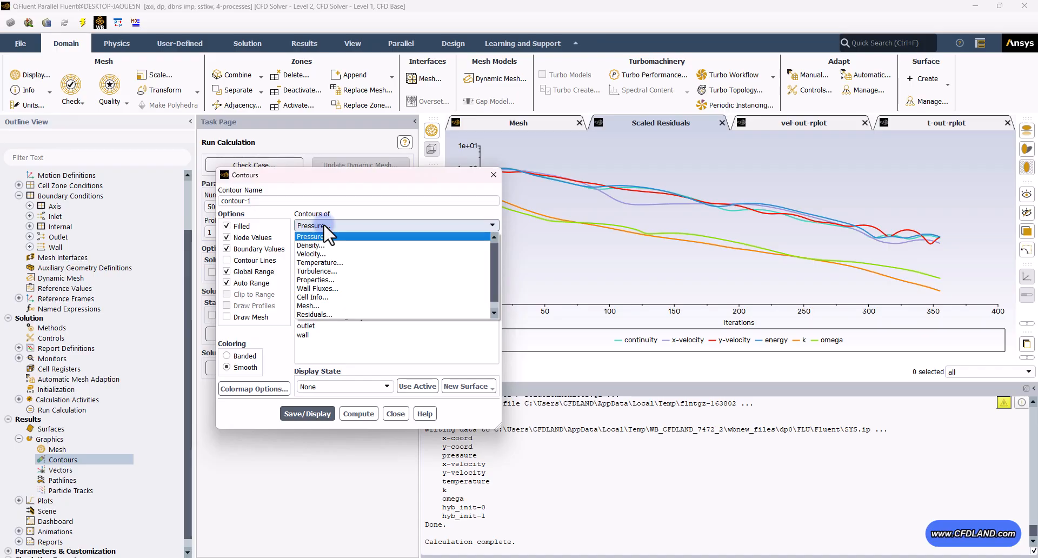
{"action": "left_click", "coordinate": [319, 236]}
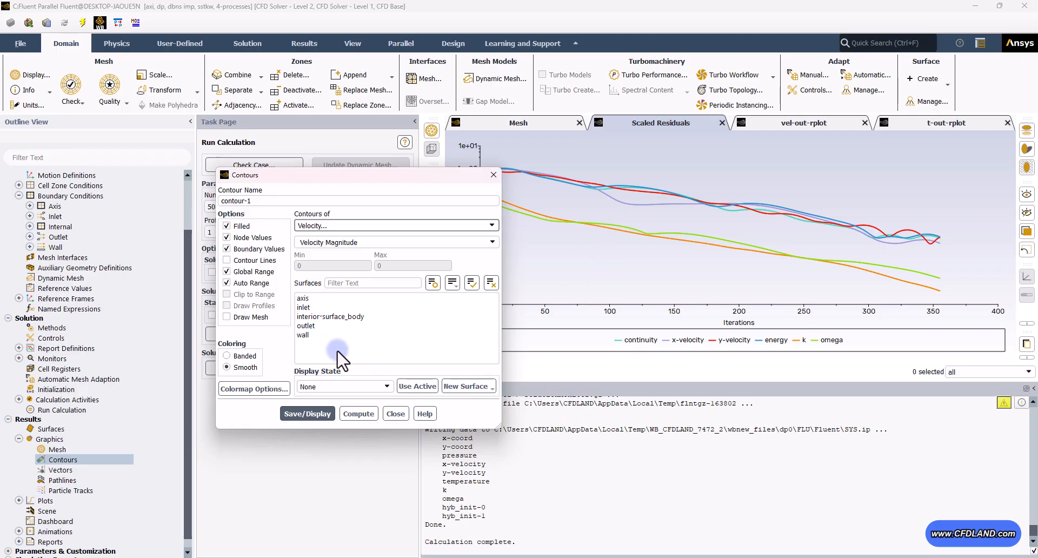
{"action": "left_click", "coordinate": [307, 413]}
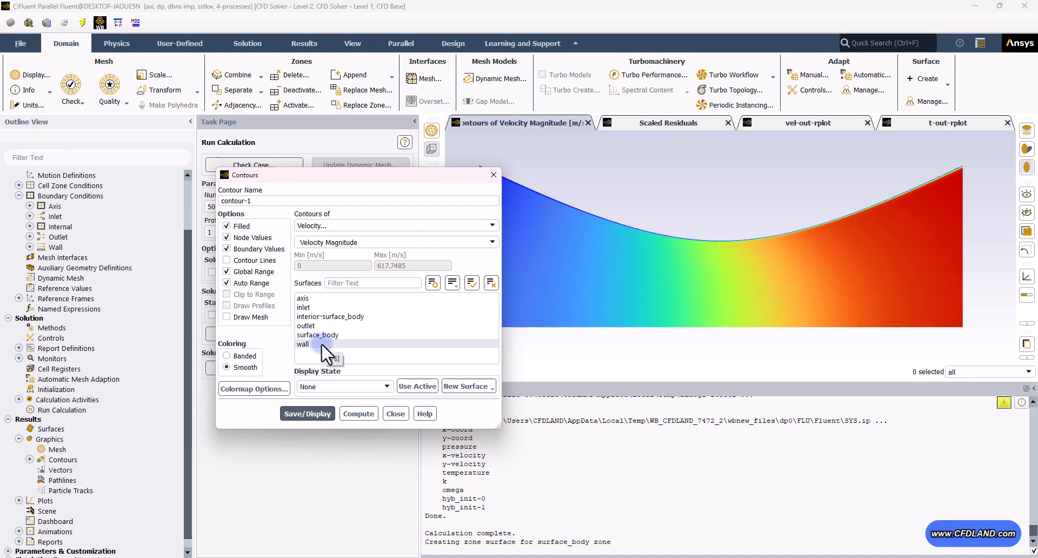
{"action": "left_click_drag", "start_coordinate": [374, 175], "coordinate": [263, 170]}
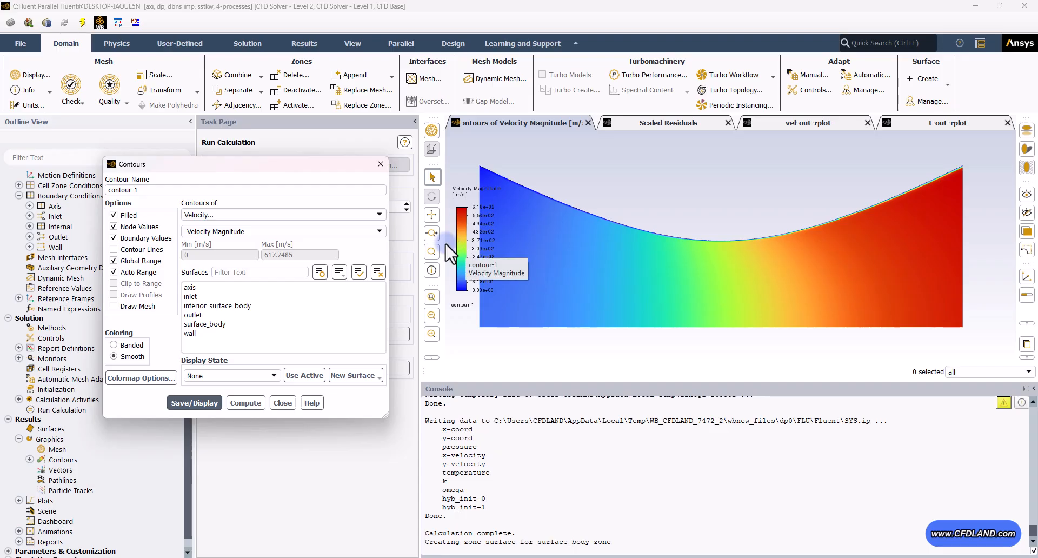
Mirror the display about the axis plane and fit the full nozzle in the graphics window
{"action": "left_click", "coordinate": [353, 44]}
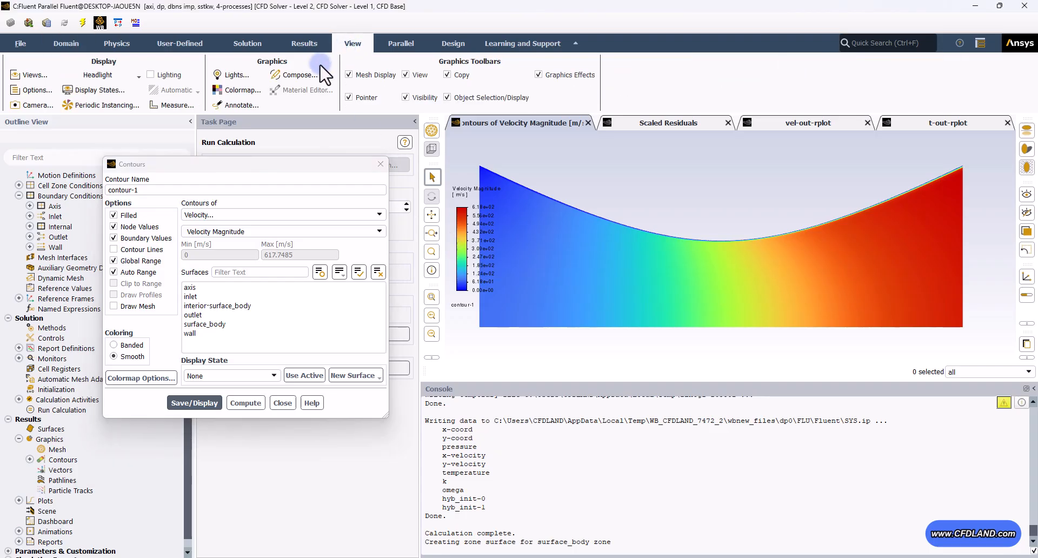
{"action": "left_click", "coordinate": [29, 75]}
{"action": "left_click", "coordinate": [410, 316]}
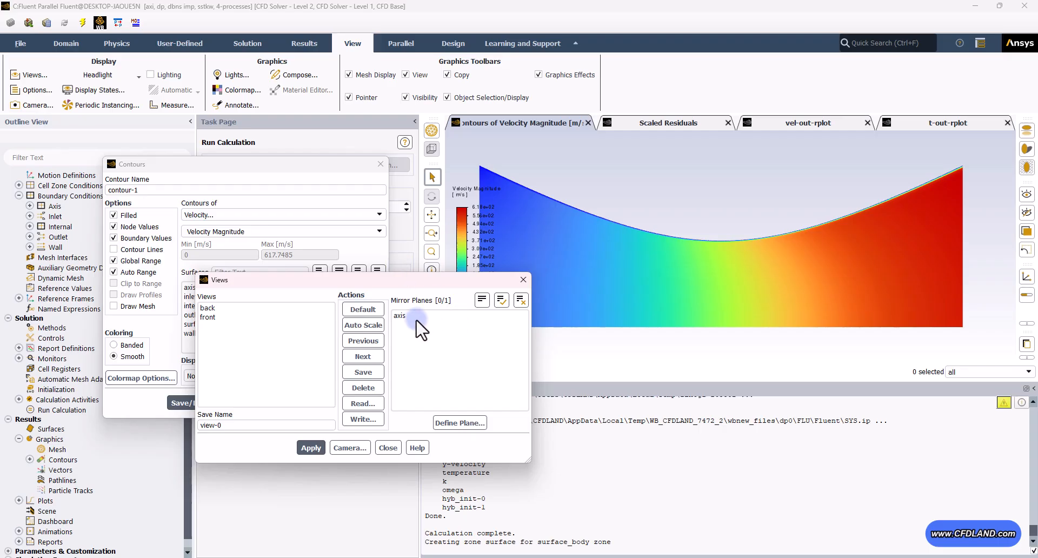
{"action": "left_click", "coordinate": [310, 447]}
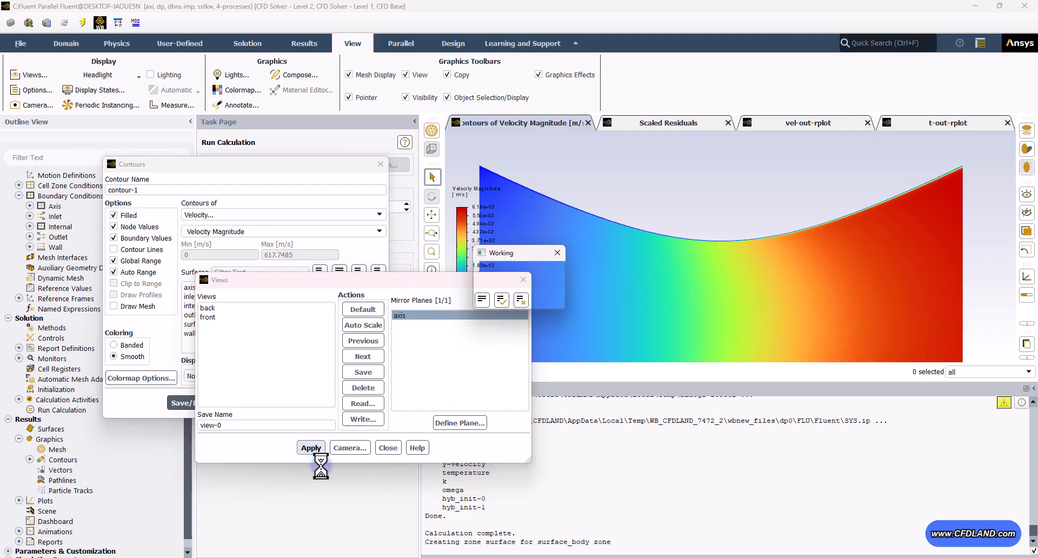
{"action": "left_click", "coordinate": [388, 447]}
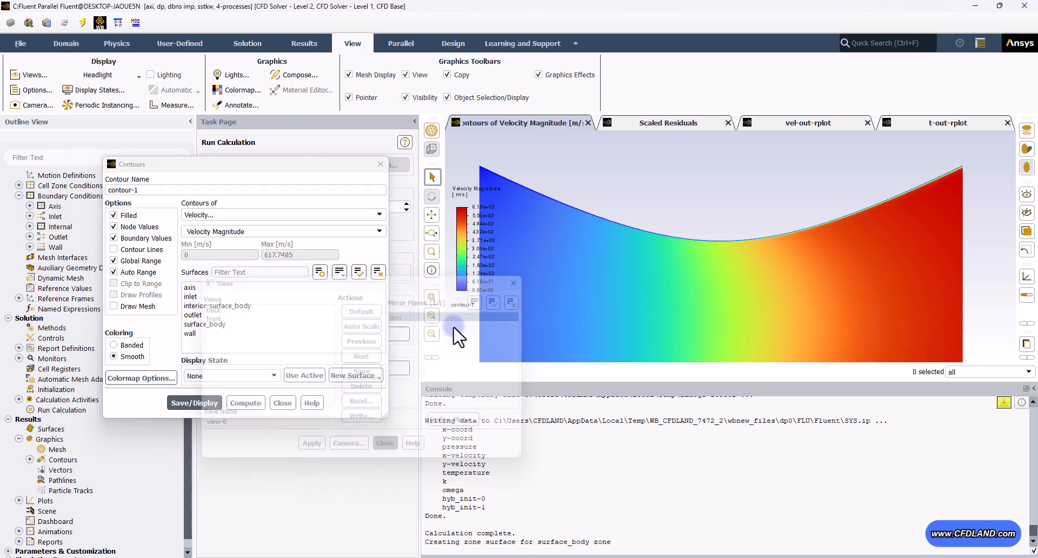
{"action": "left_click", "coordinate": [432, 296]}
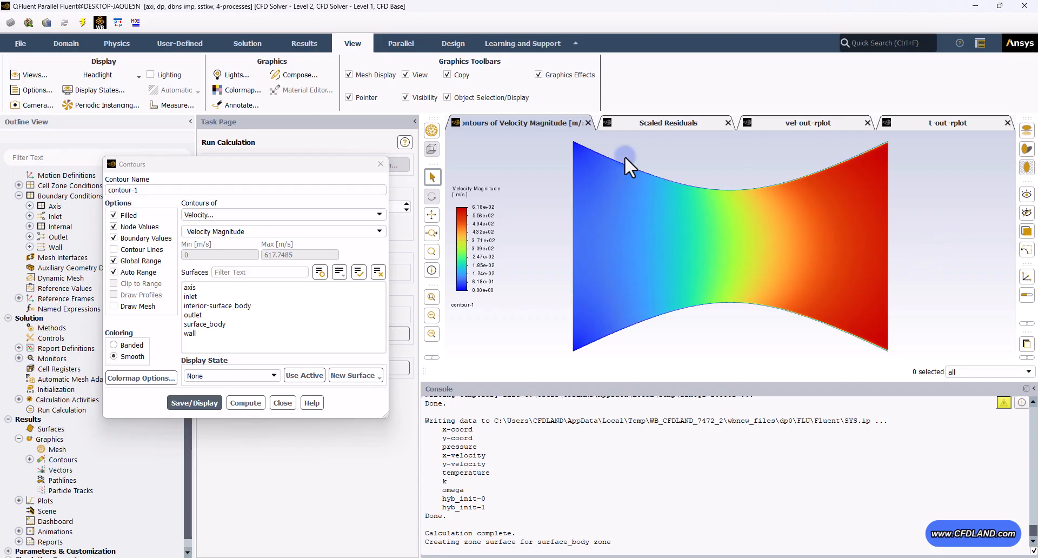
Switch the contour variable to Mach Number and display the contours on the mirrored nozzle
{"action": "left_click", "coordinate": [222, 165]}
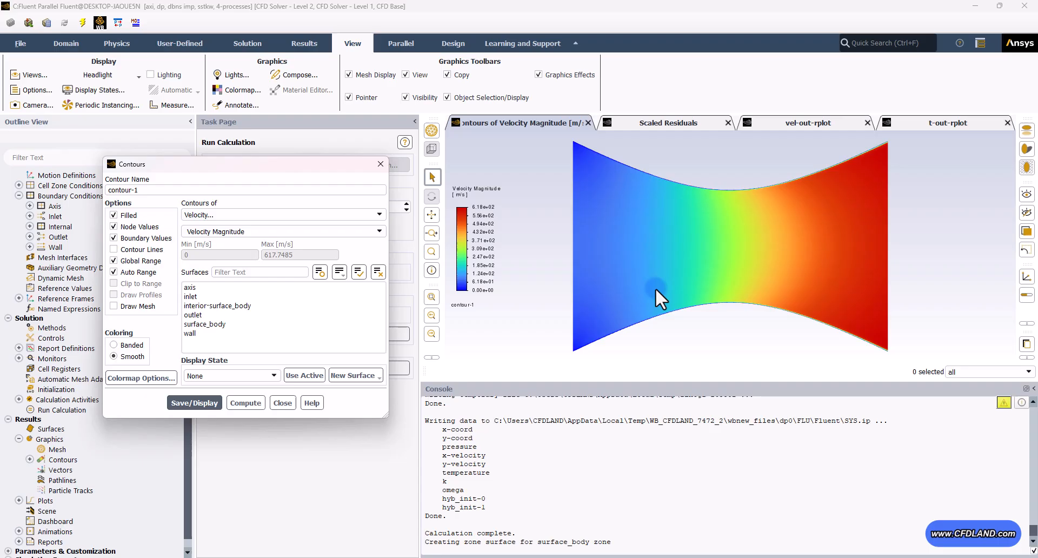
{"action": "left_click", "coordinate": [378, 231]}
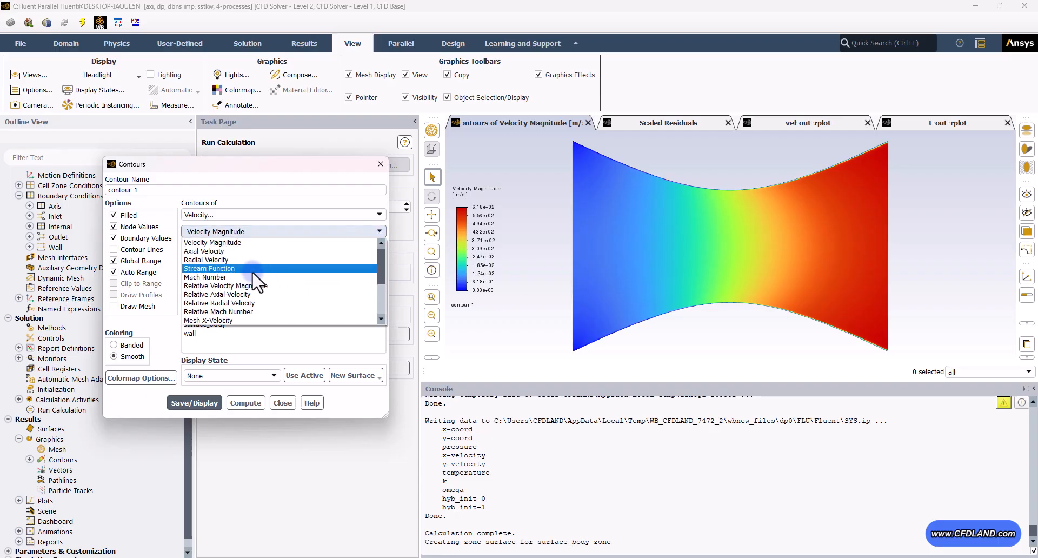
{"action": "left_click", "coordinate": [210, 276]}
{"action": "left_click", "coordinate": [201, 391]}
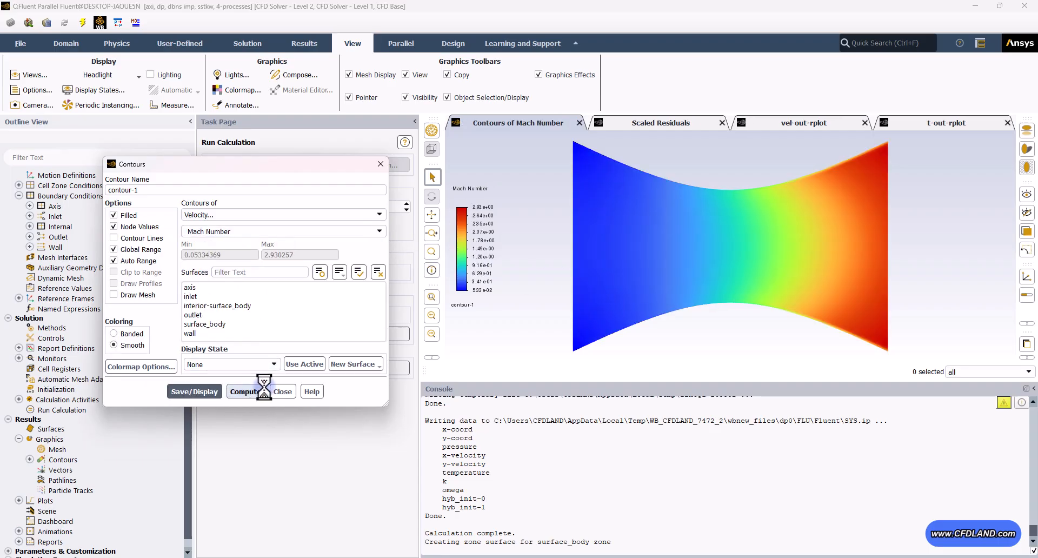
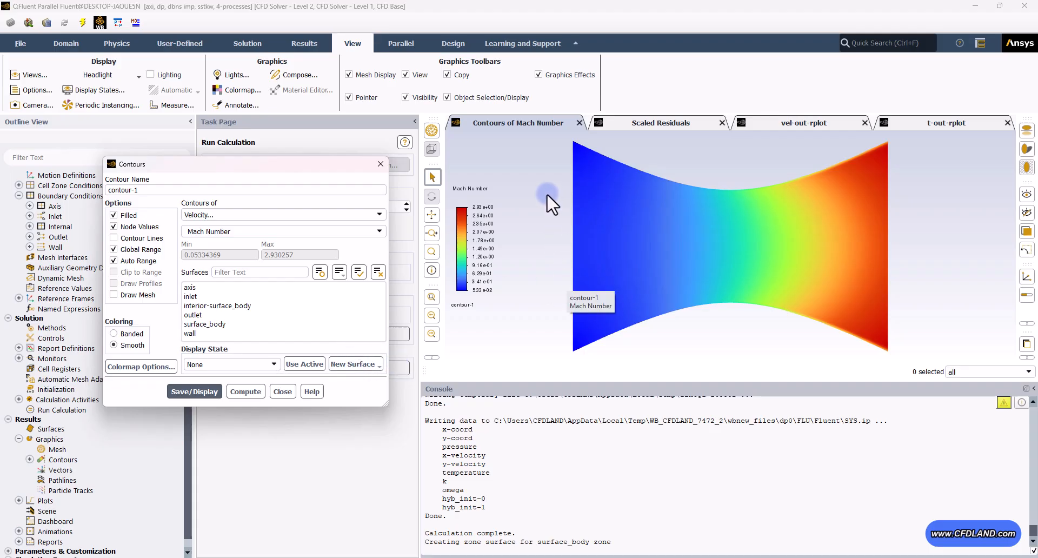
Display the nozzle contours of static temperature, followed by the contours of density
{"action": "left_click", "coordinate": [213, 214]}
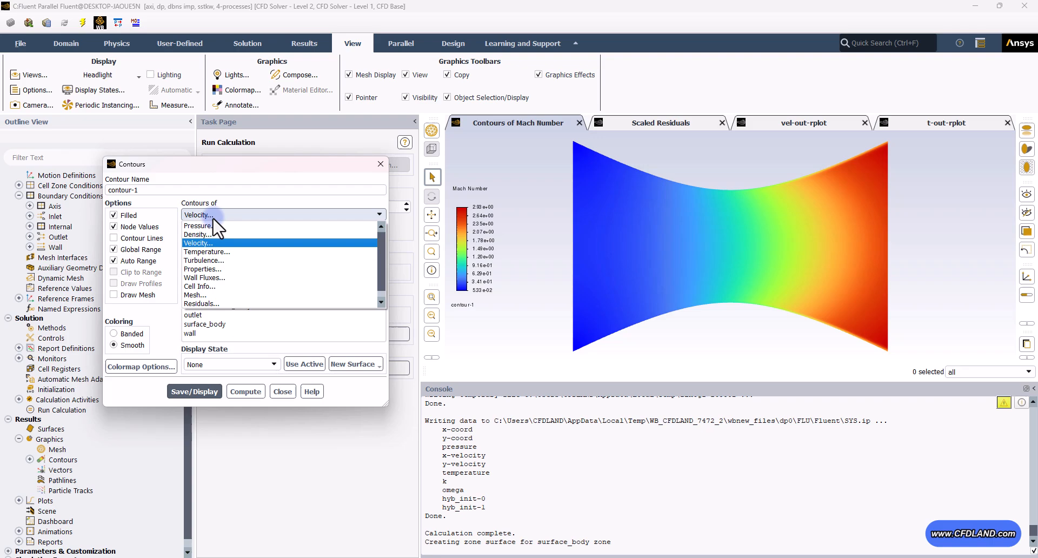
{"action": "left_click", "coordinate": [219, 251]}
{"action": "left_click", "coordinate": [197, 402]}
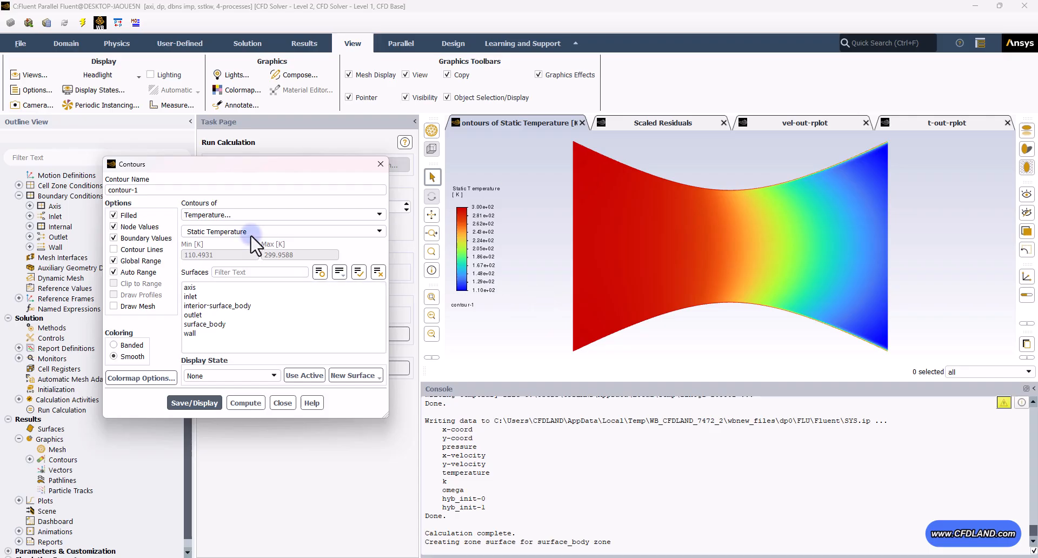
{"action": "left_click", "coordinate": [217, 215]}
{"action": "left_click", "coordinate": [212, 235]}
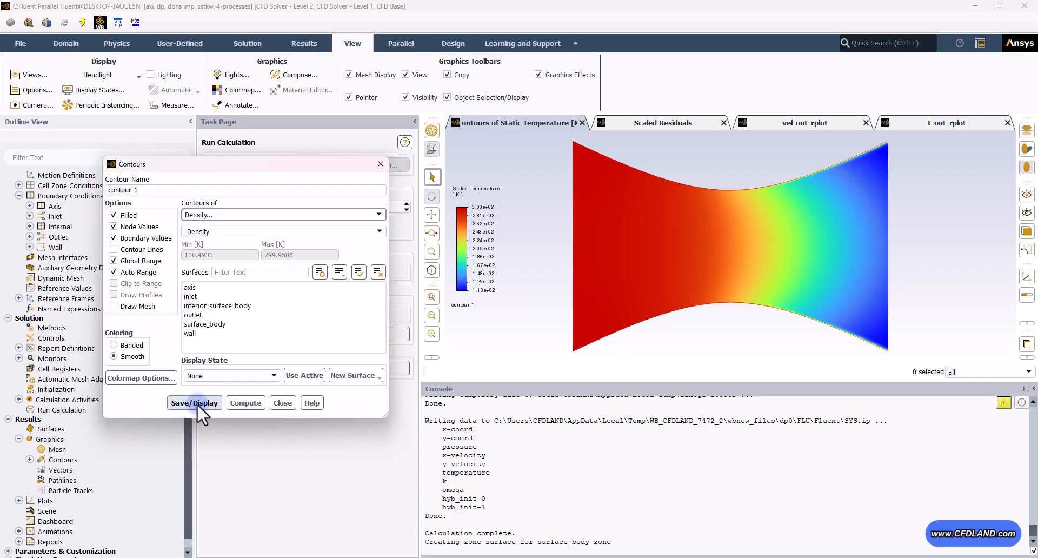
{"action": "left_click", "coordinate": [196, 403]}
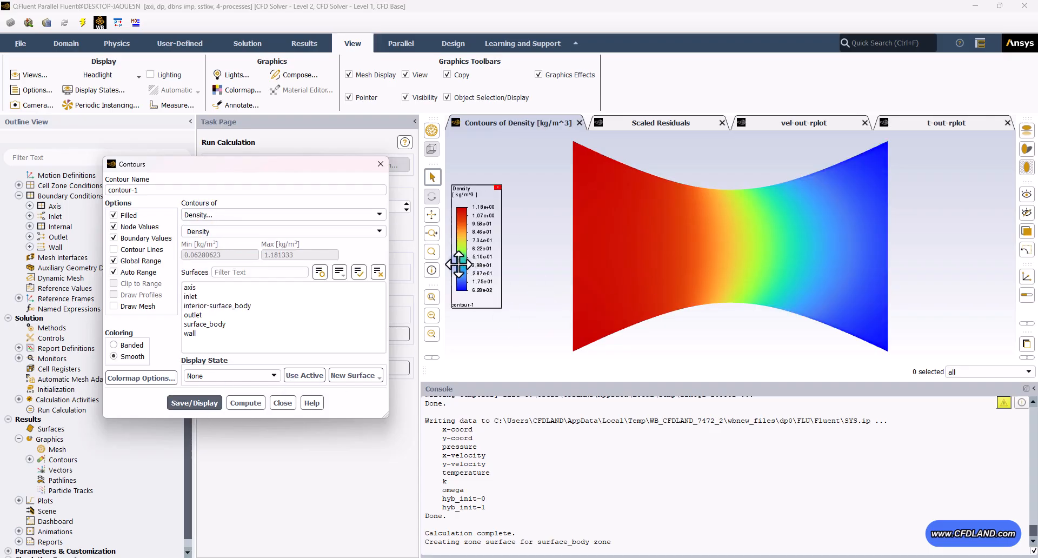
Redisplay the static temperature contours, return to the density contours for comparison, and close the contour definition
{"action": "left_click", "coordinate": [218, 215]}
{"action": "left_click", "coordinate": [215, 252]}
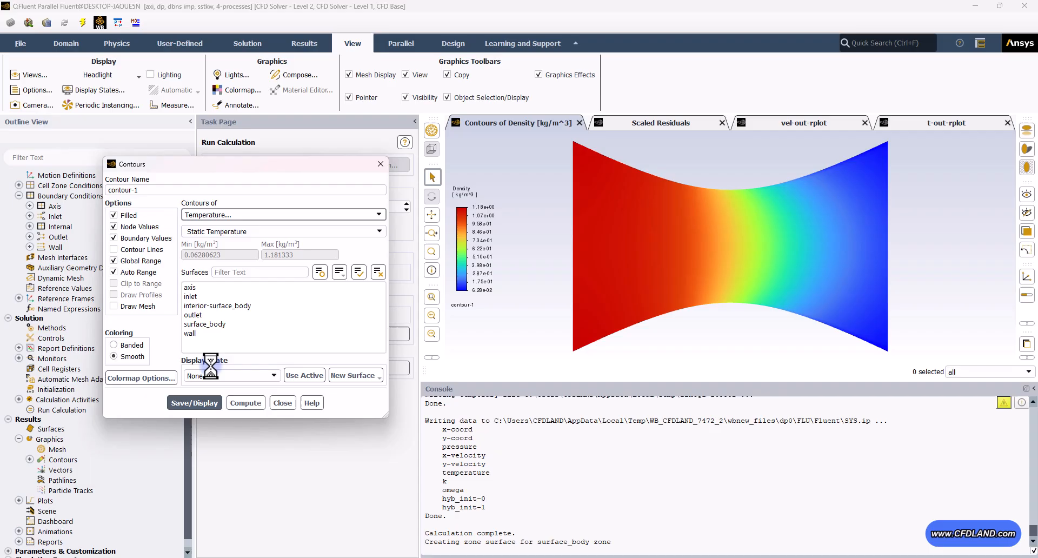
{"action": "left_click", "coordinate": [192, 401]}
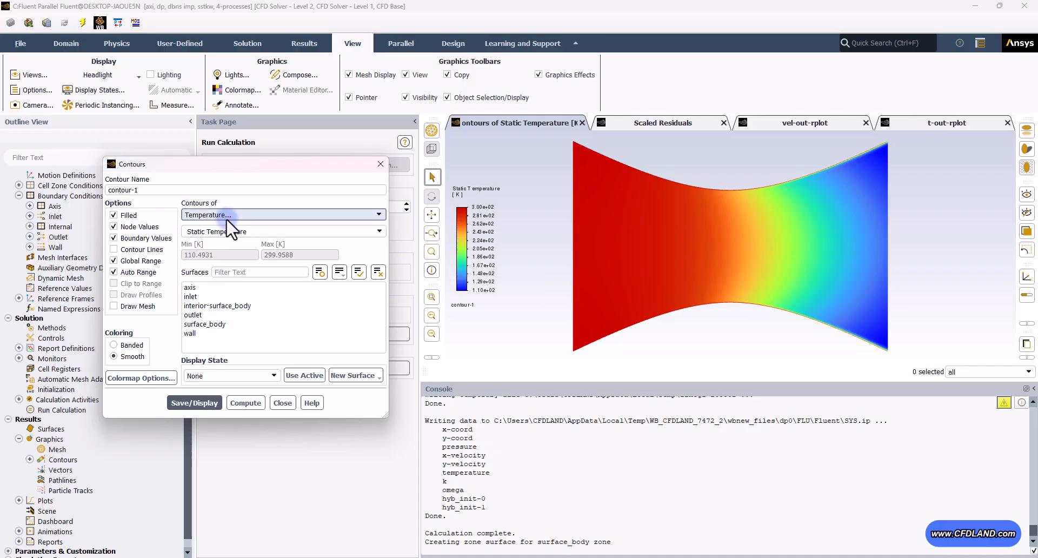
{"action": "left_click", "coordinate": [245, 214]}
{"action": "left_click", "coordinate": [219, 232]}
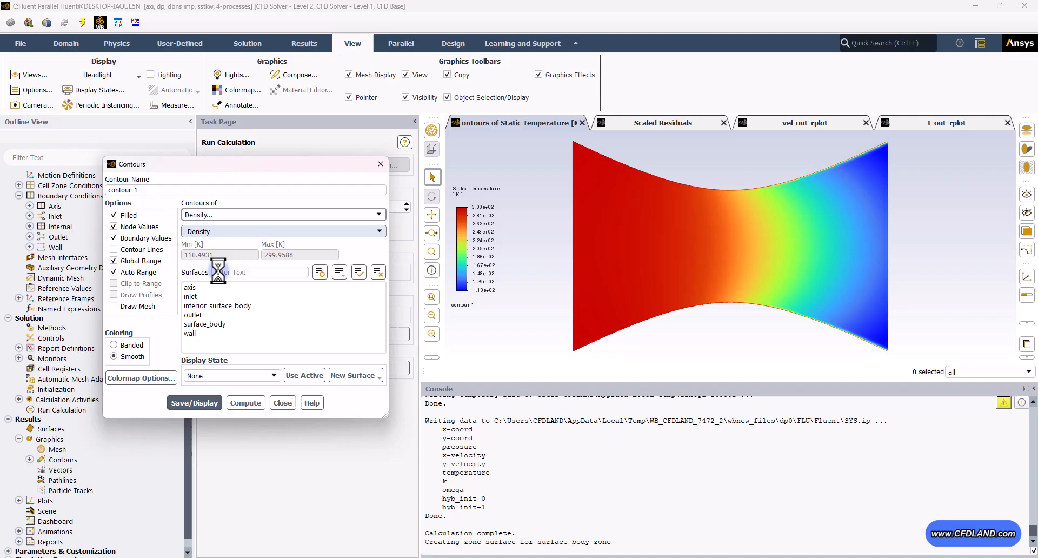
{"action": "left_click", "coordinate": [209, 400]}
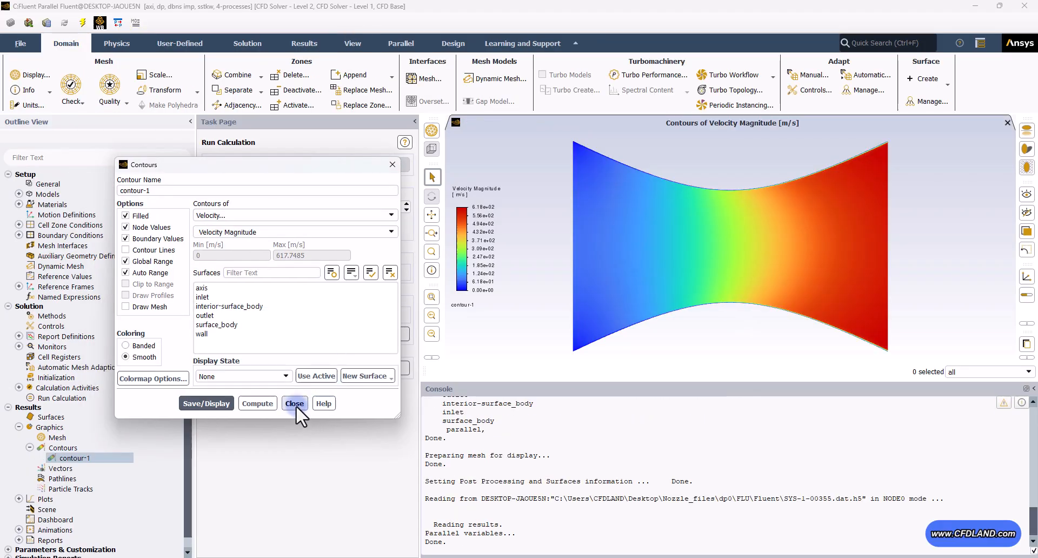
{"action": "left_click", "coordinate": [297, 404]}
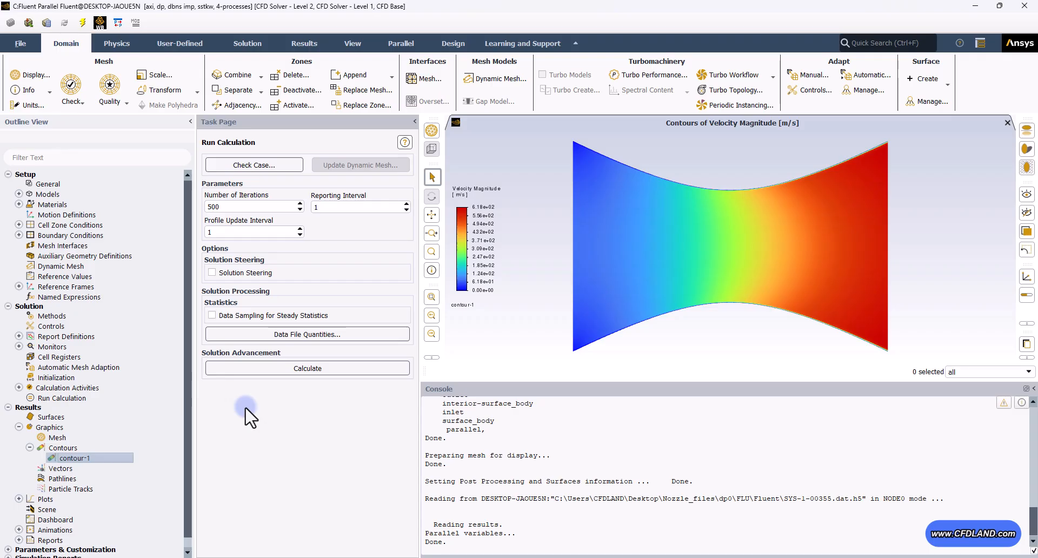
Start a new solution XY plot and set its Y axis function to Mach Number from the Velocity category
{"action": "scroll", "coordinate": [189, 379], "scroll_direction": "down", "scroll_amount": 1}
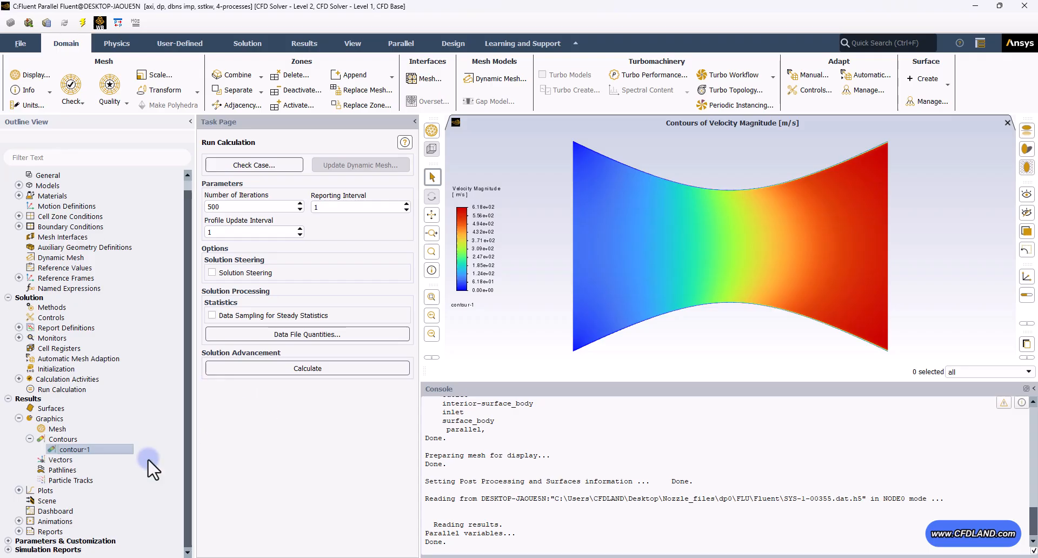
{"action": "left_click", "coordinate": [21, 490]}
{"action": "scroll", "coordinate": [64, 492], "scroll_direction": "down", "scroll_amount": 1}
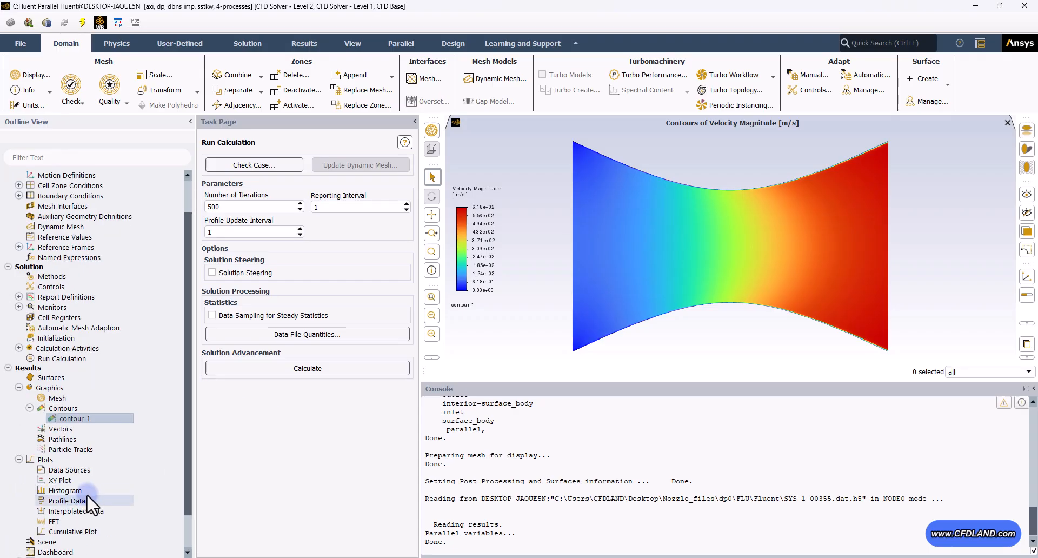
{"action": "double_click", "coordinate": [60, 480]}
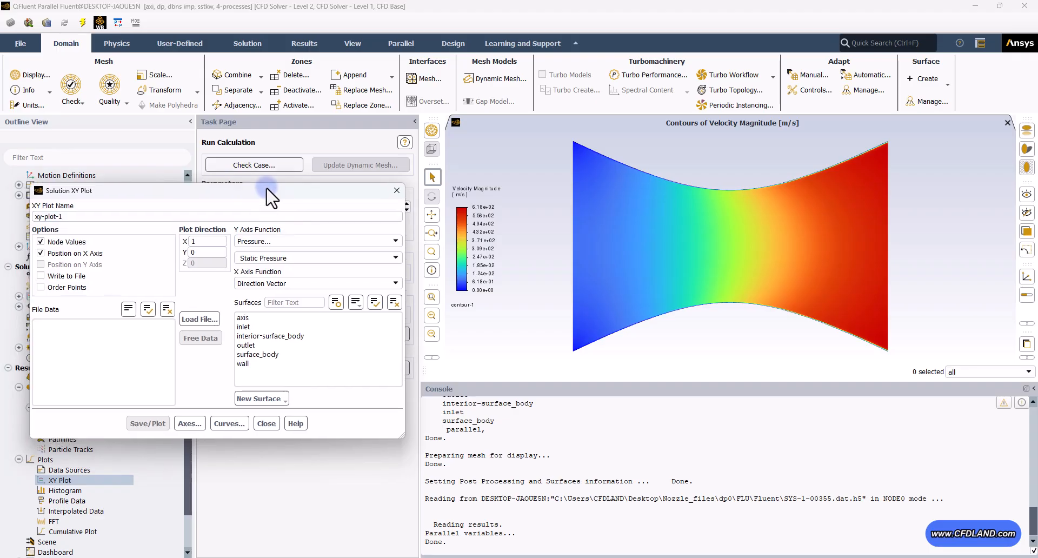
{"action": "left_click_drag", "start_coordinate": [266, 190], "coordinate": [280, 158]}
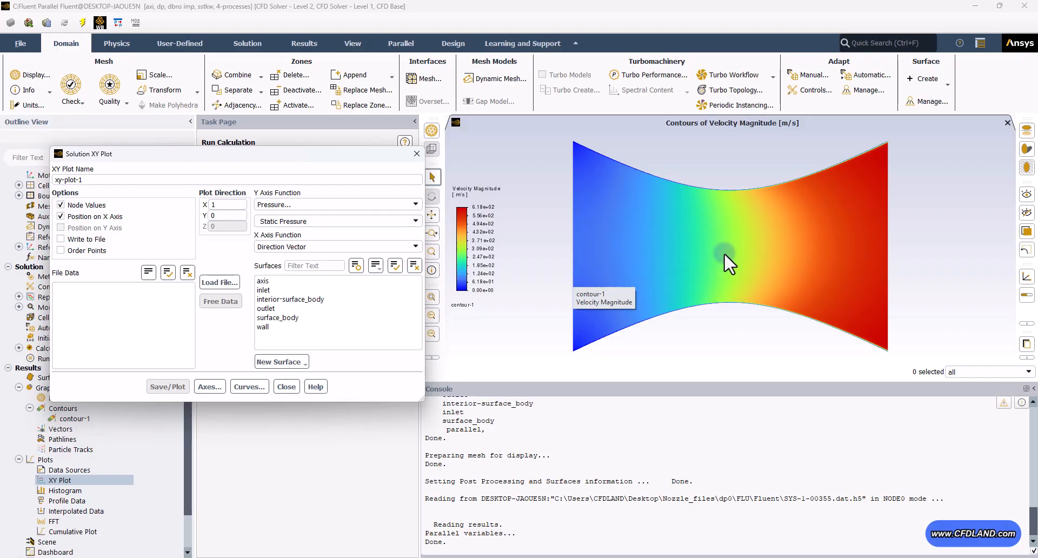
{"action": "left_click", "coordinate": [309, 206]}
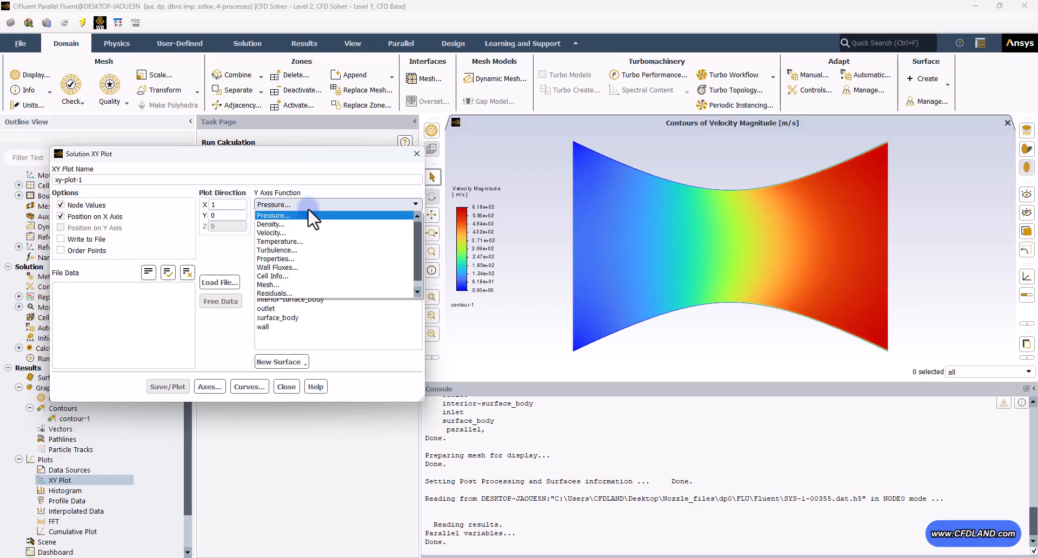
{"action": "left_click", "coordinate": [291, 234]}
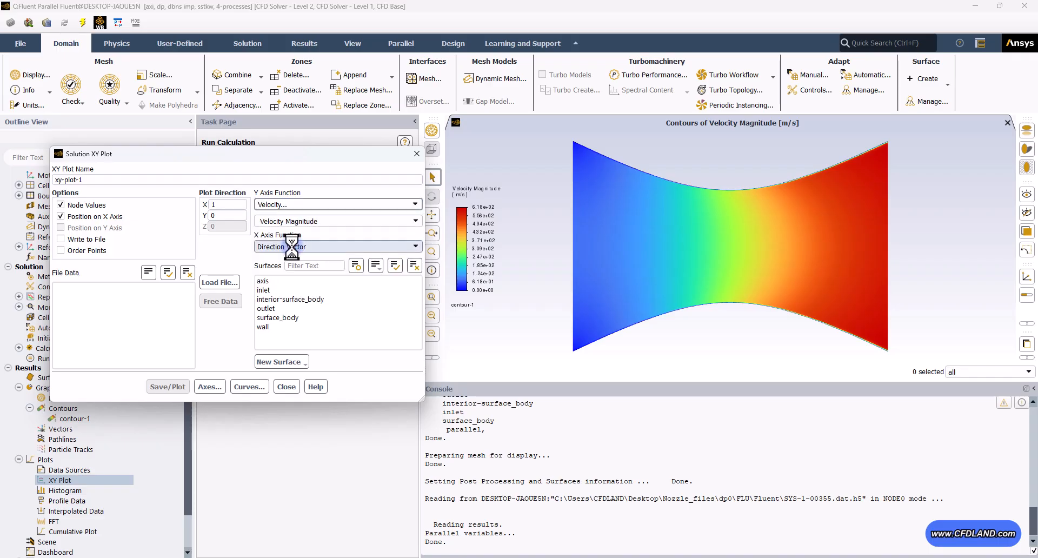
{"action": "left_click", "coordinate": [414, 222]}
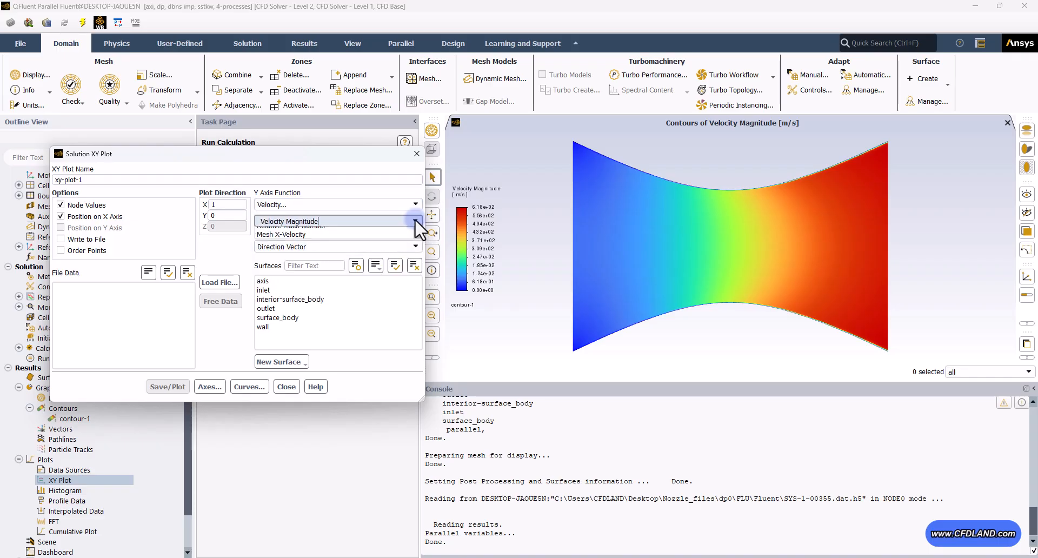
{"action": "left_click", "coordinate": [315, 266]}
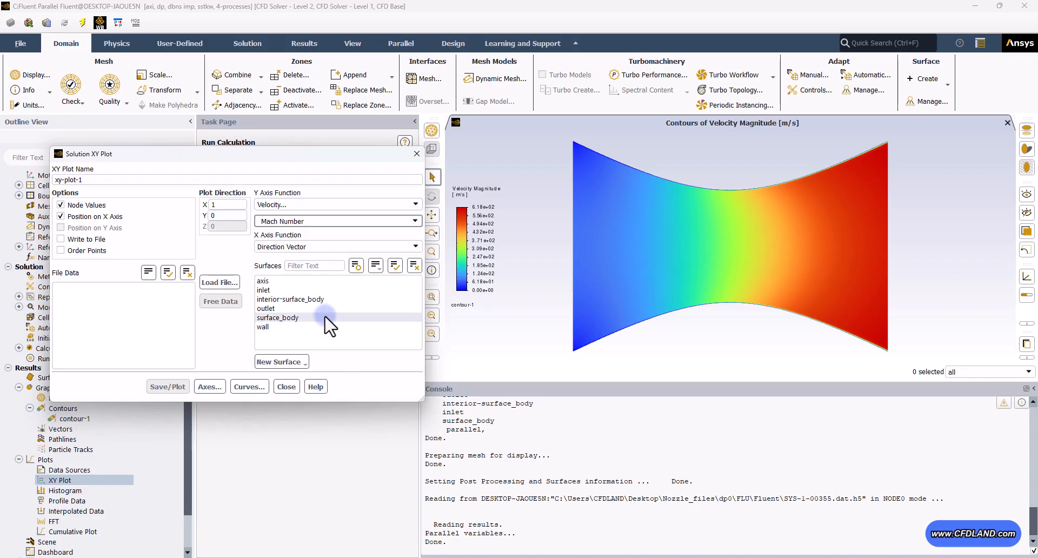
Plot the Mach number on the axis surface along plot direction X 1, Y 0, and close the XY plot definition
{"action": "left_click", "coordinate": [341, 281]}
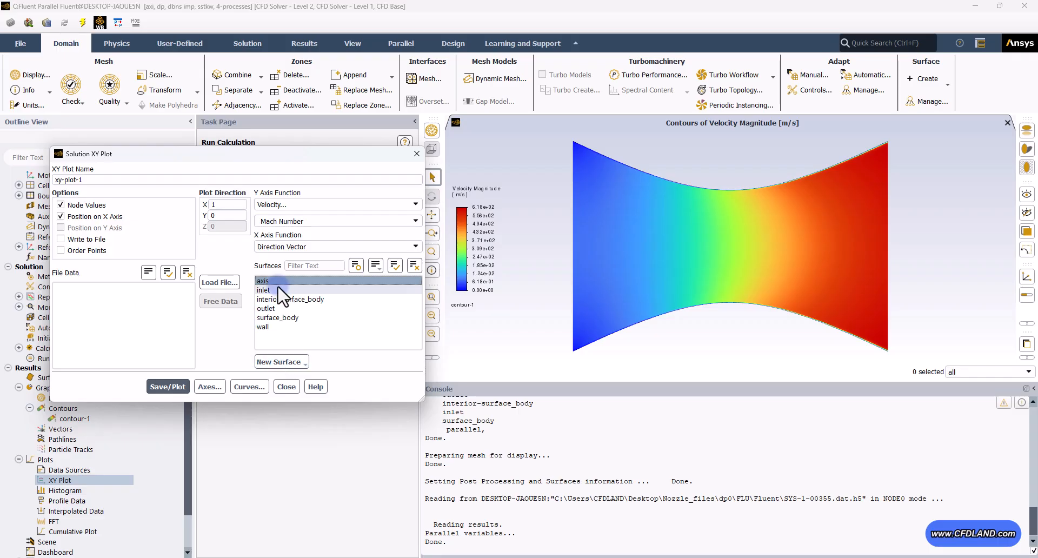
{"action": "left_click", "coordinate": [273, 281]}
{"action": "left_click", "coordinate": [274, 284]}
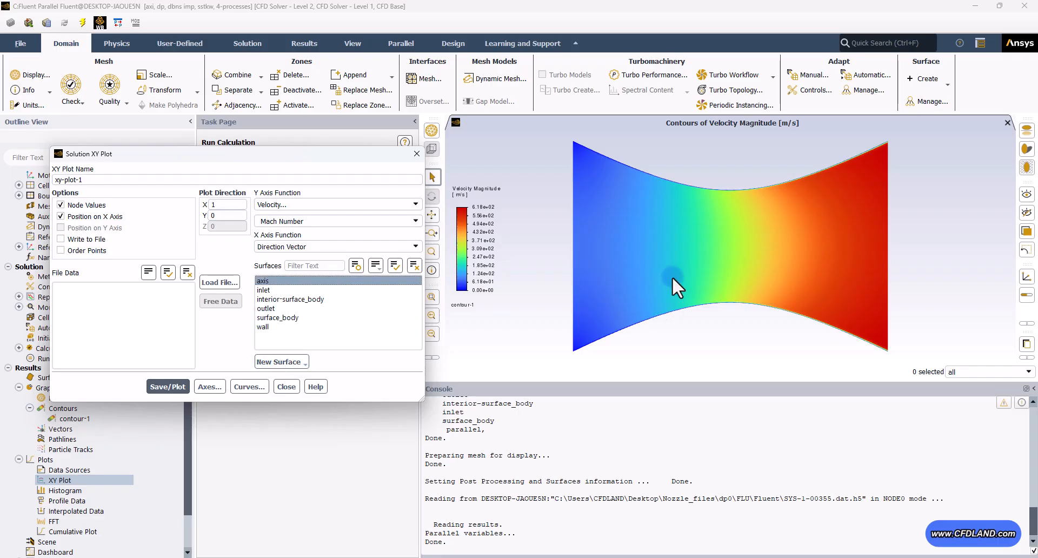
{"action": "left_click", "coordinate": [287, 280]}
{"action": "left_click", "coordinate": [279, 280]}
{"action": "double_click", "coordinate": [224, 204]}
{"action": "left_click", "coordinate": [172, 381]}
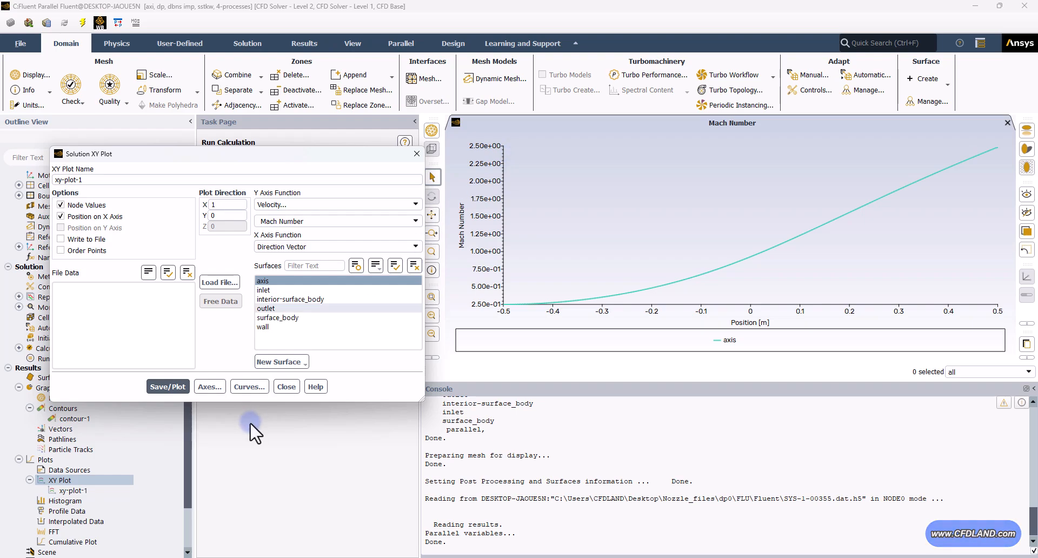
{"action": "left_click", "coordinate": [287, 385]}
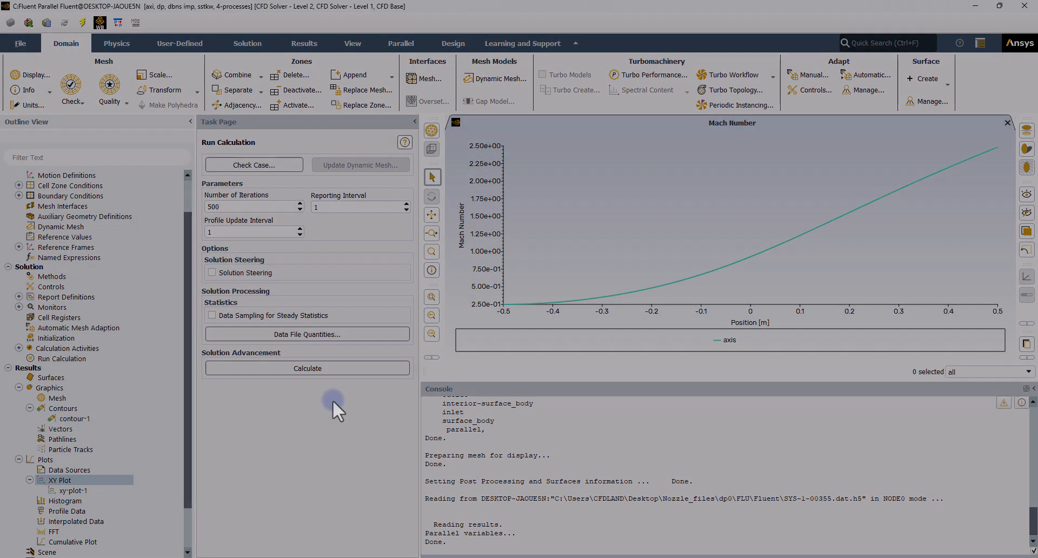